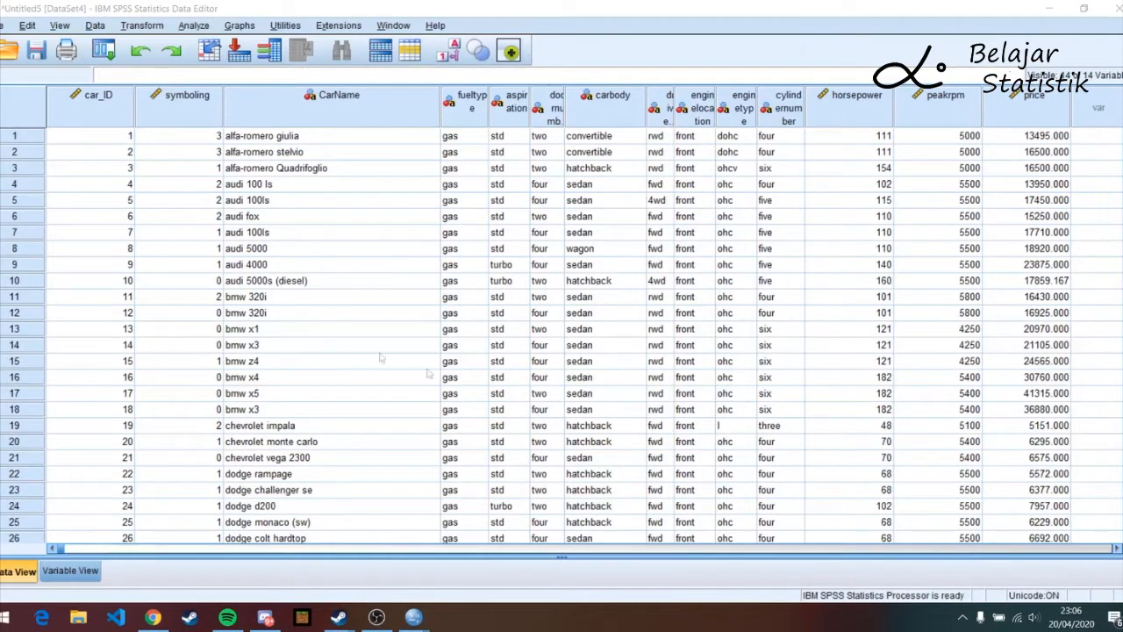
- Start a linear regression with price as the dependent variable
scroll(585, 553, right, 3)
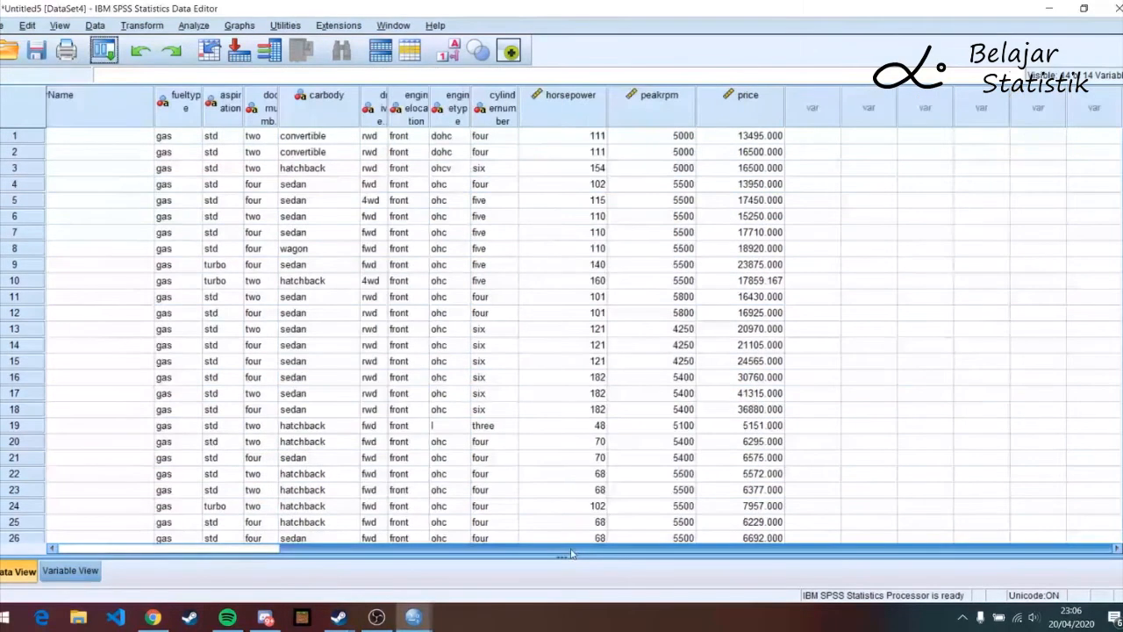
drag(566, 554, 554, 553)
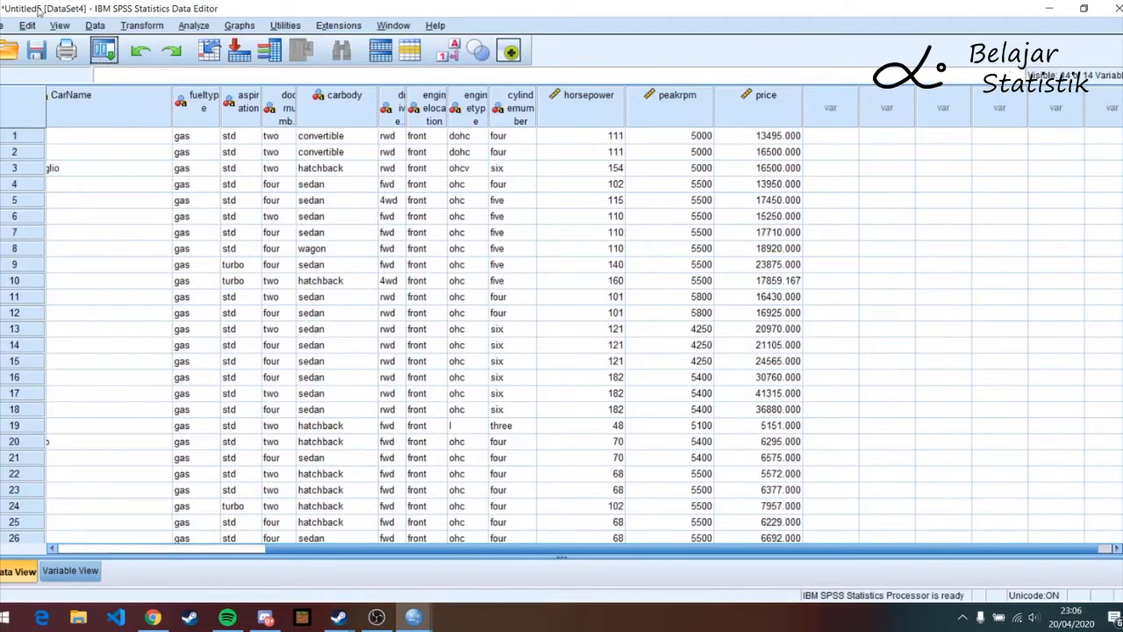
click(193, 25)
mouse_move(246, 214)
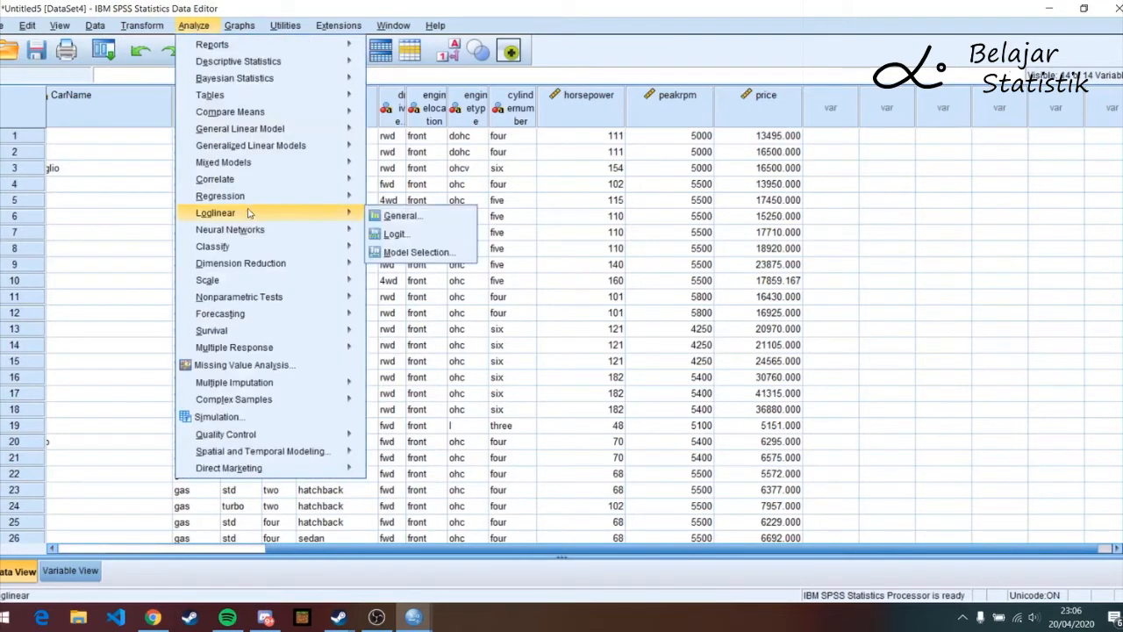
mouse_move(310, 204)
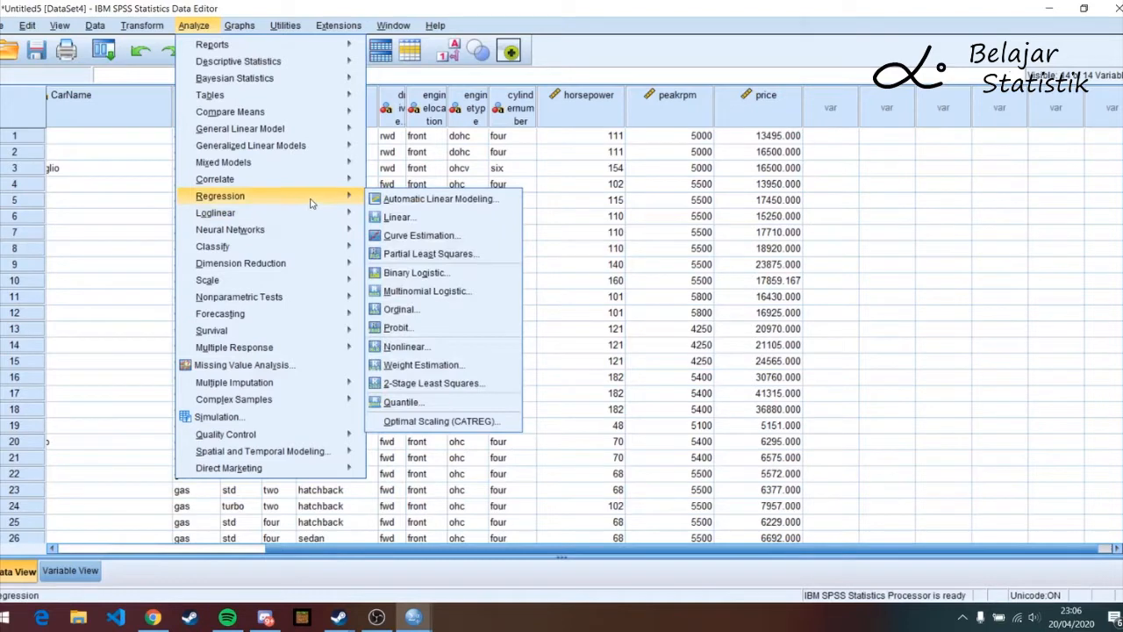
click(432, 217)
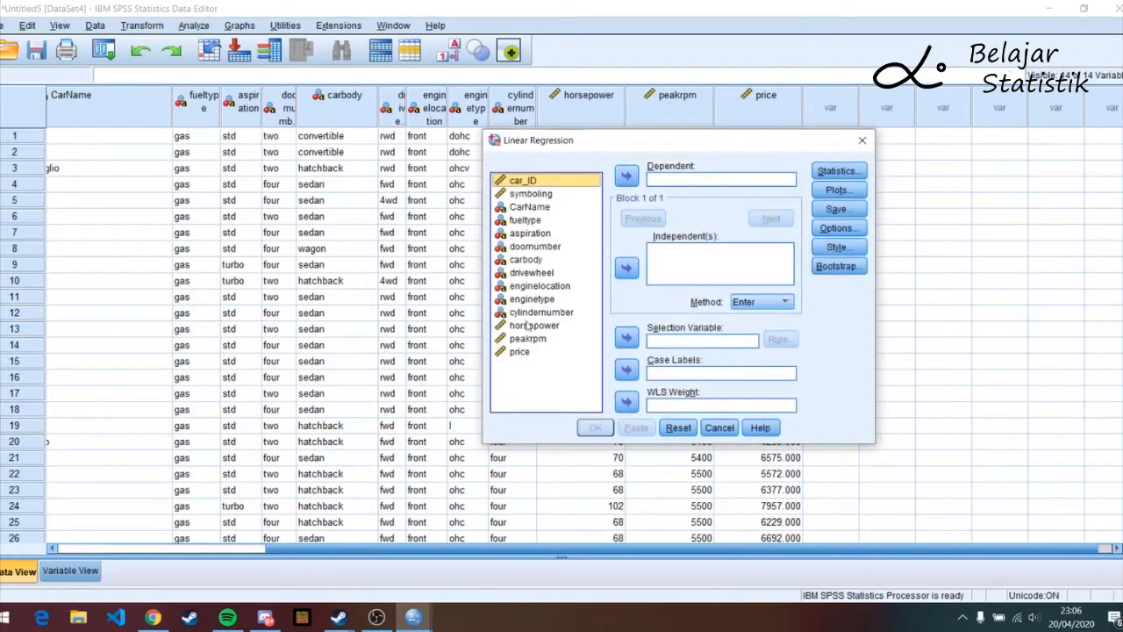
click(527, 353)
click(626, 176)
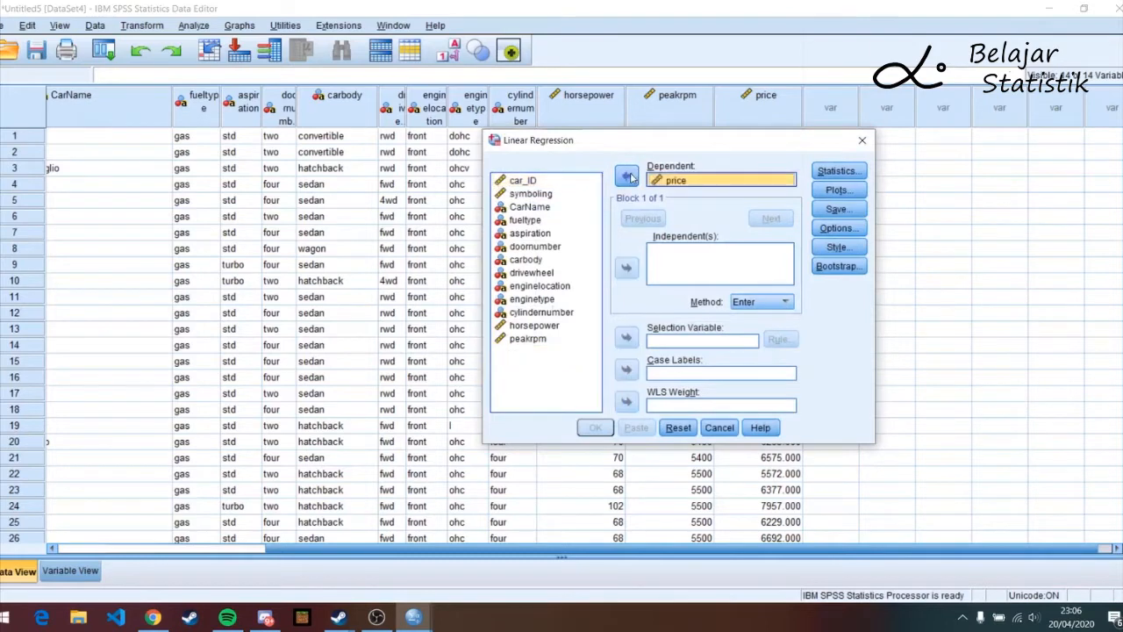
- Add horsepower and peakrpm as independent variables, keeping only Estimates and Model fit in the regression statistics
click(534, 326)
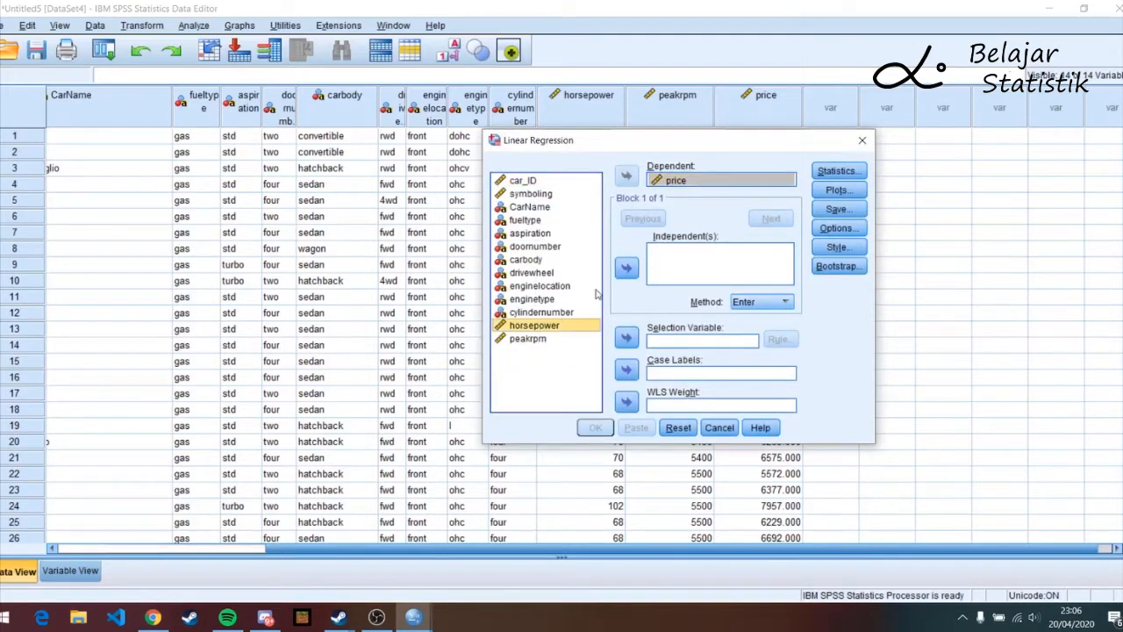
click(627, 268)
click(562, 339)
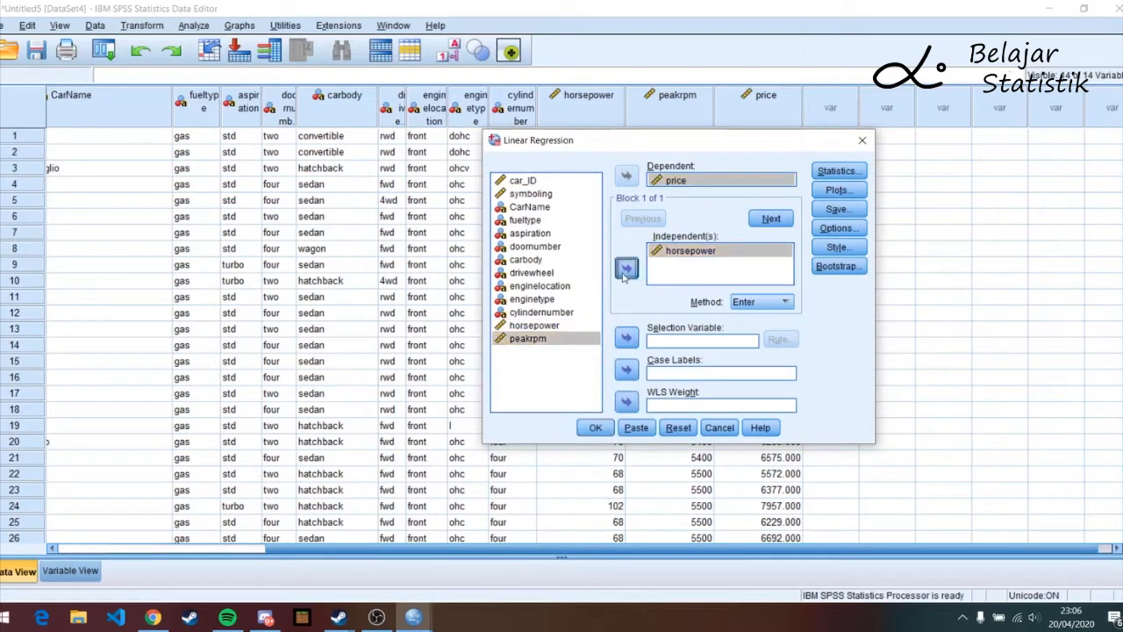
click(626, 268)
click(838, 171)
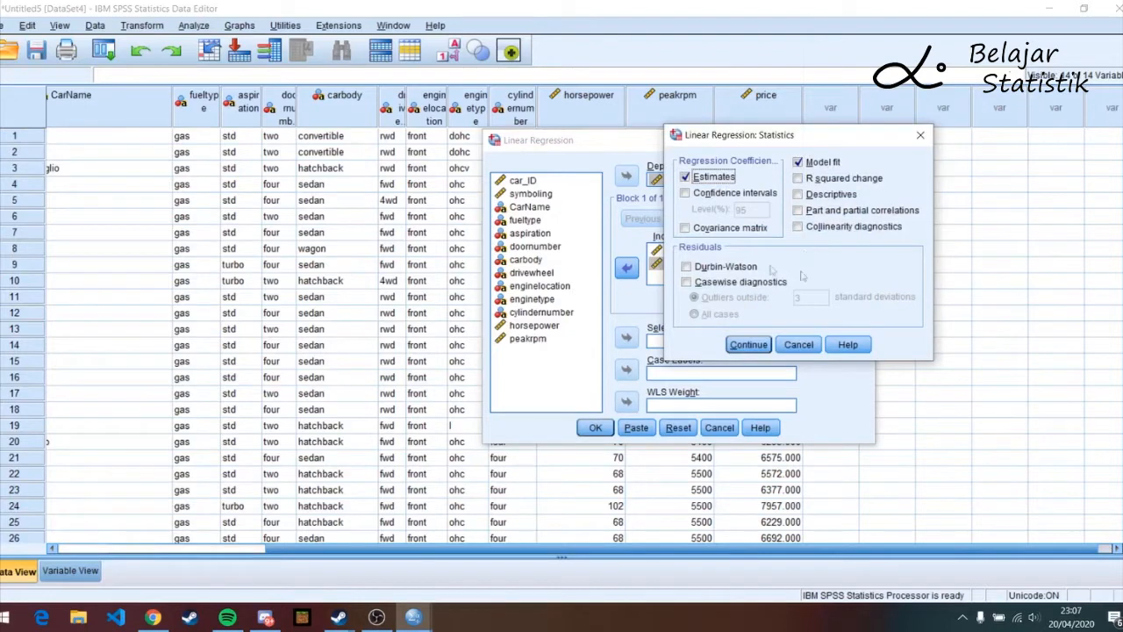
click(747, 344)
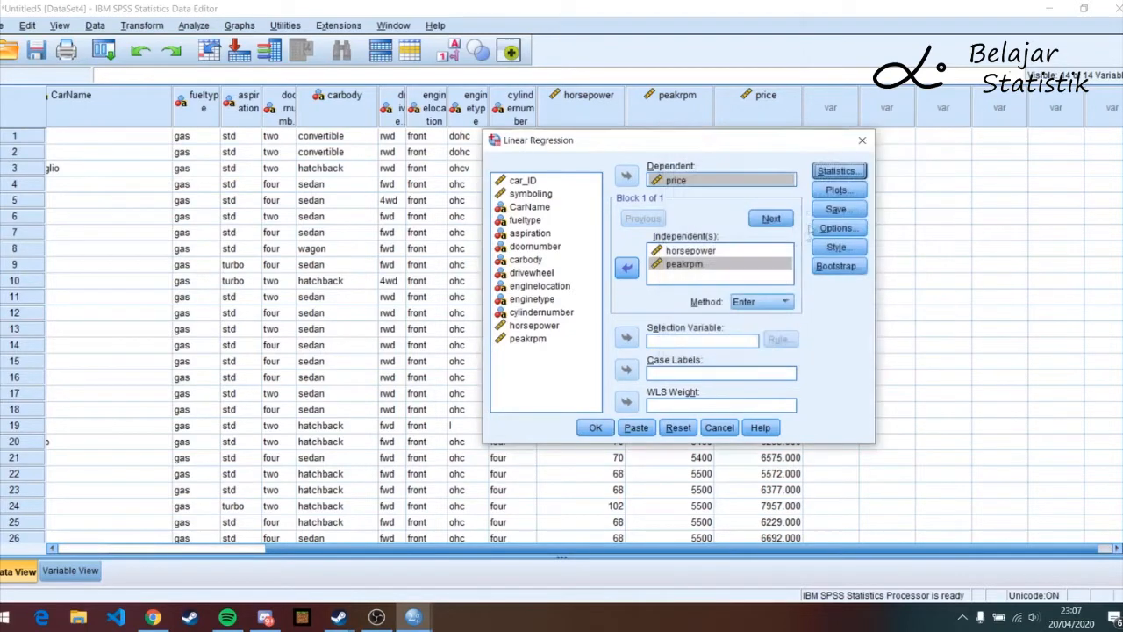
- Request a scatterplot with *SRESID on Y and *ZPRED on X, plus the histogram and normal probability plot of standardized residuals
click(836, 191)
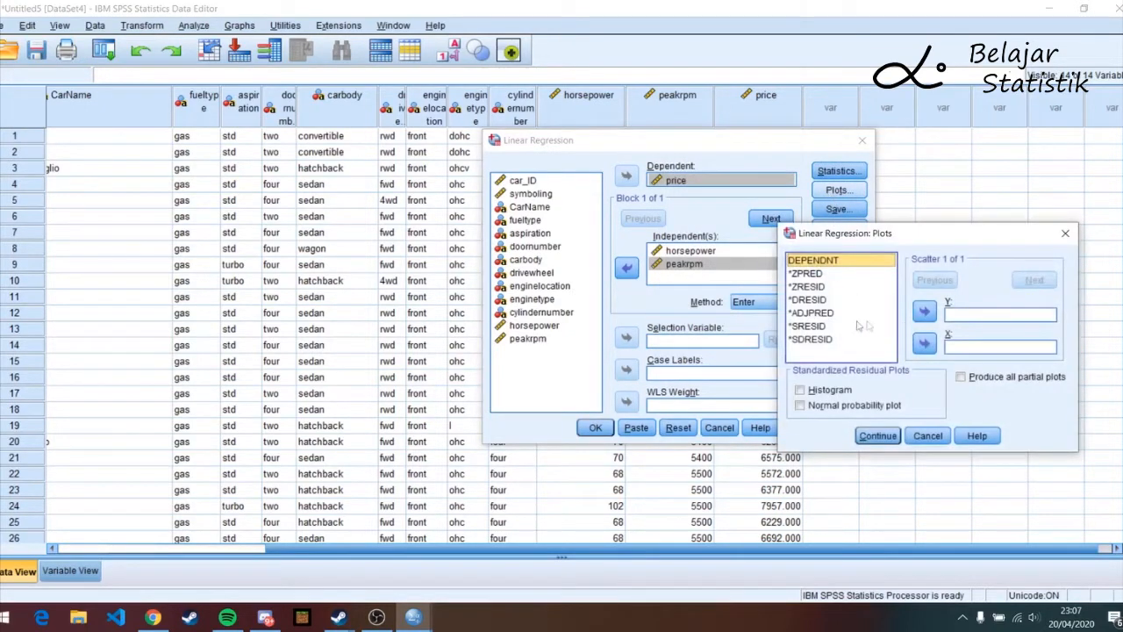
click(826, 327)
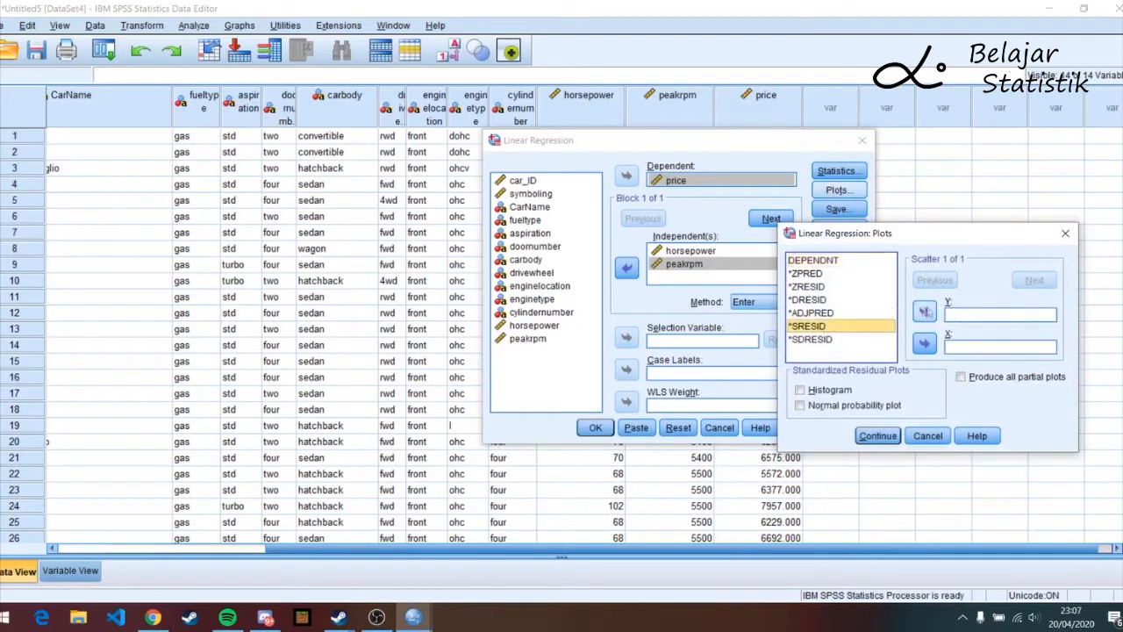
click(928, 314)
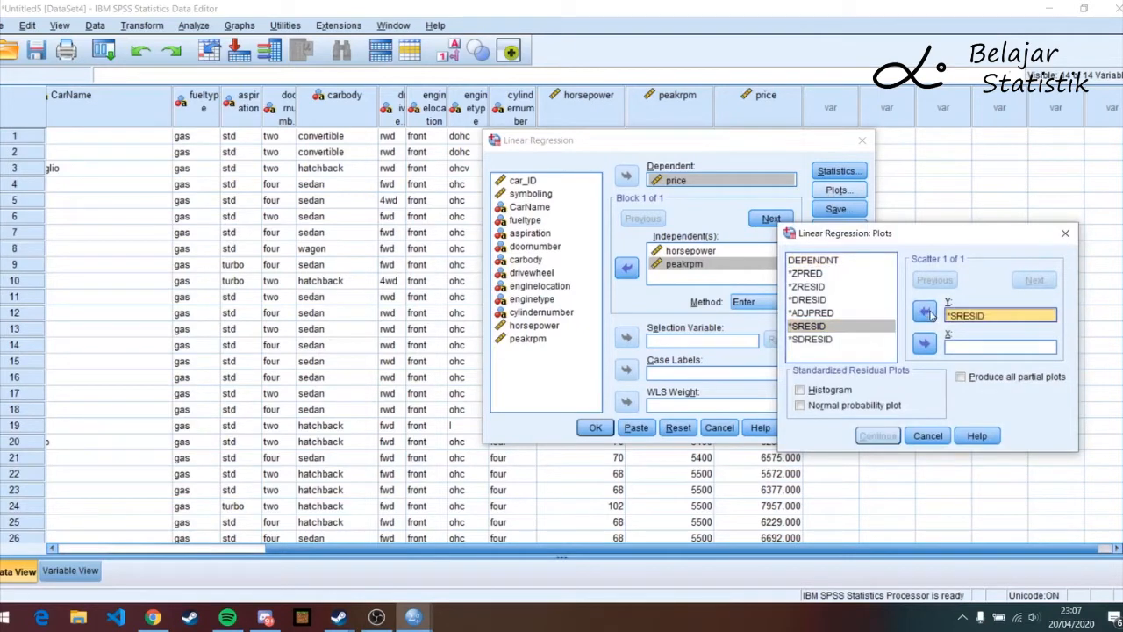
click(825, 274)
click(924, 342)
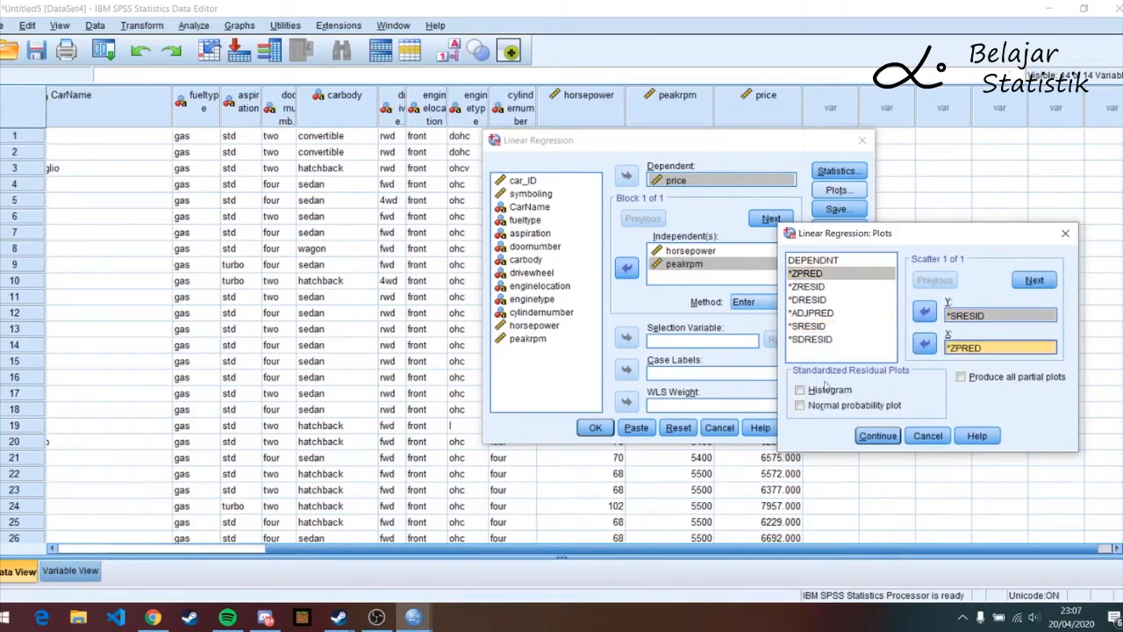
click(825, 392)
click(825, 406)
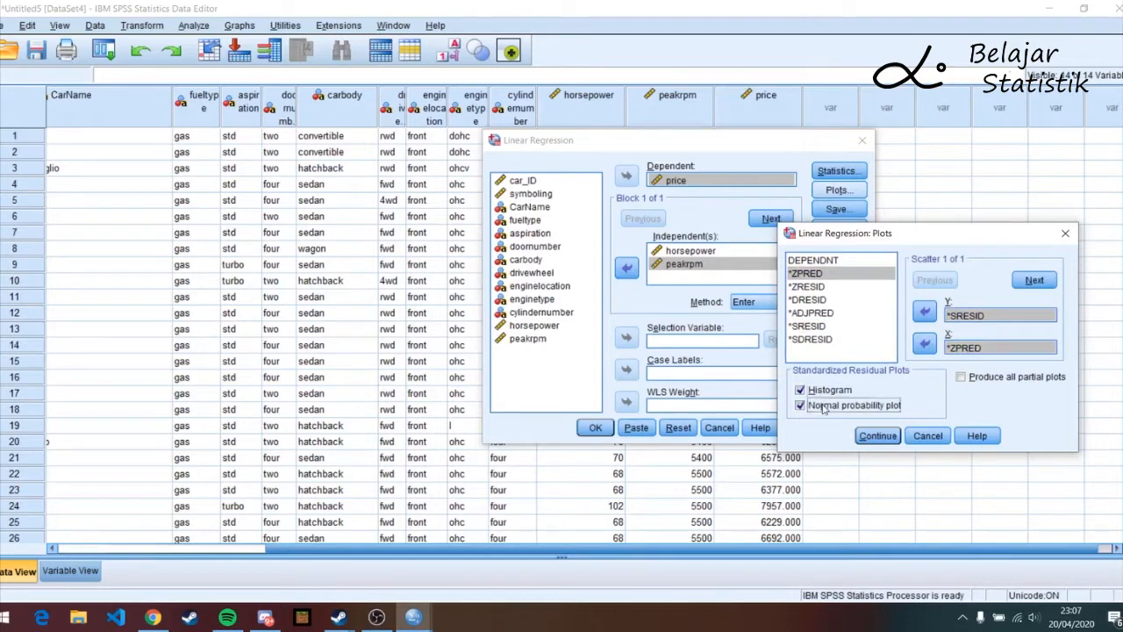
click(879, 436)
- Set the regression to save unstandardized residuals to the dataset and run it
click(838, 209)
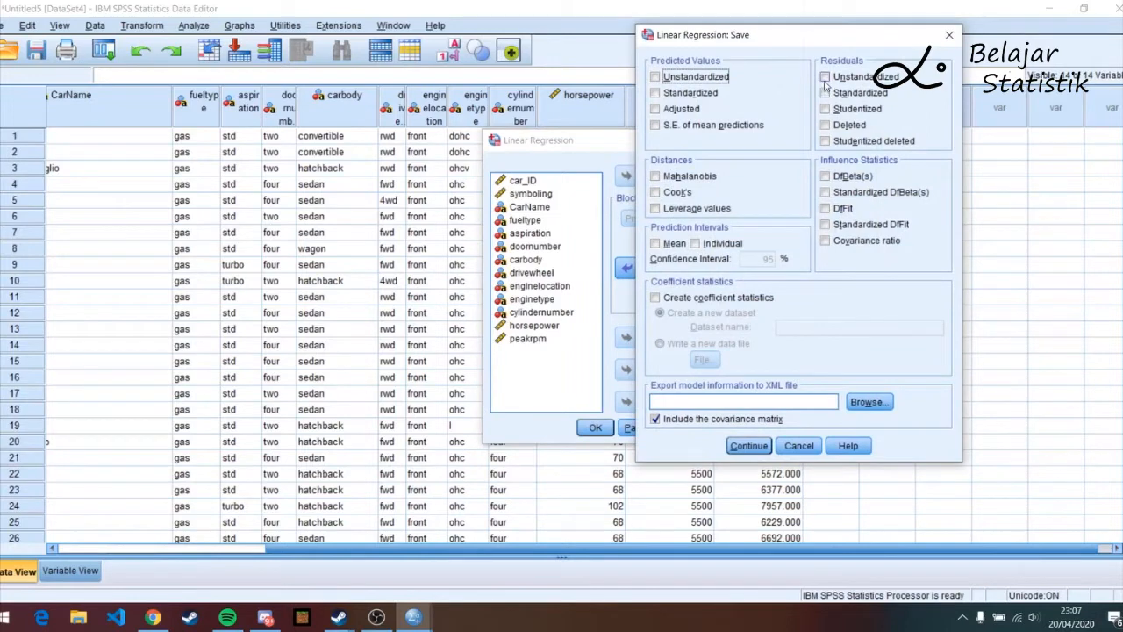
click(825, 78)
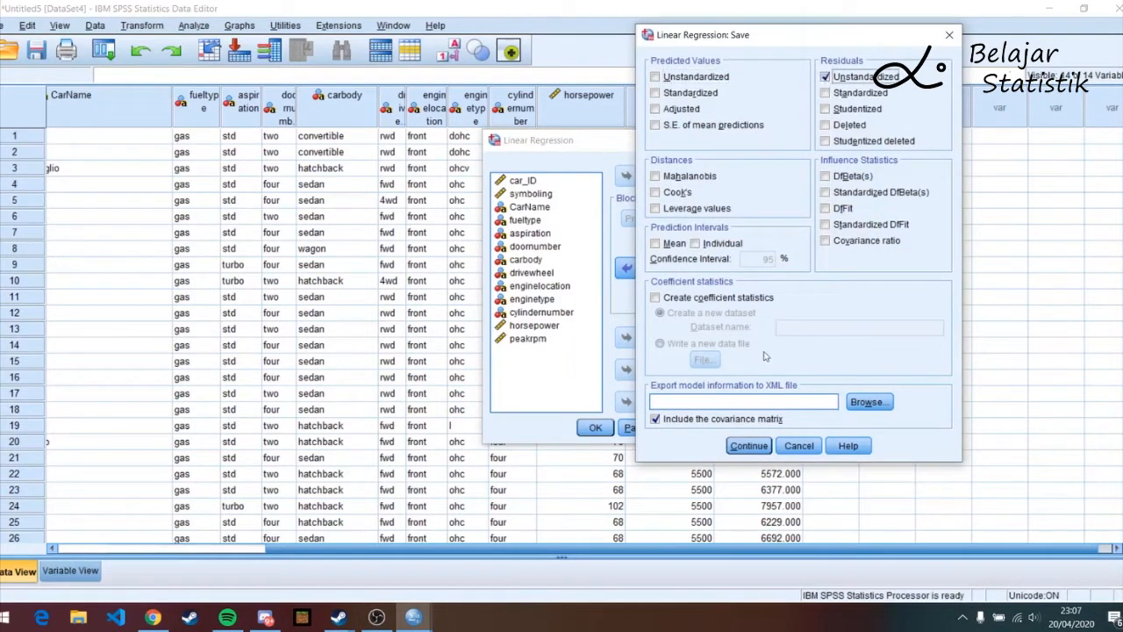
click(760, 446)
click(595, 428)
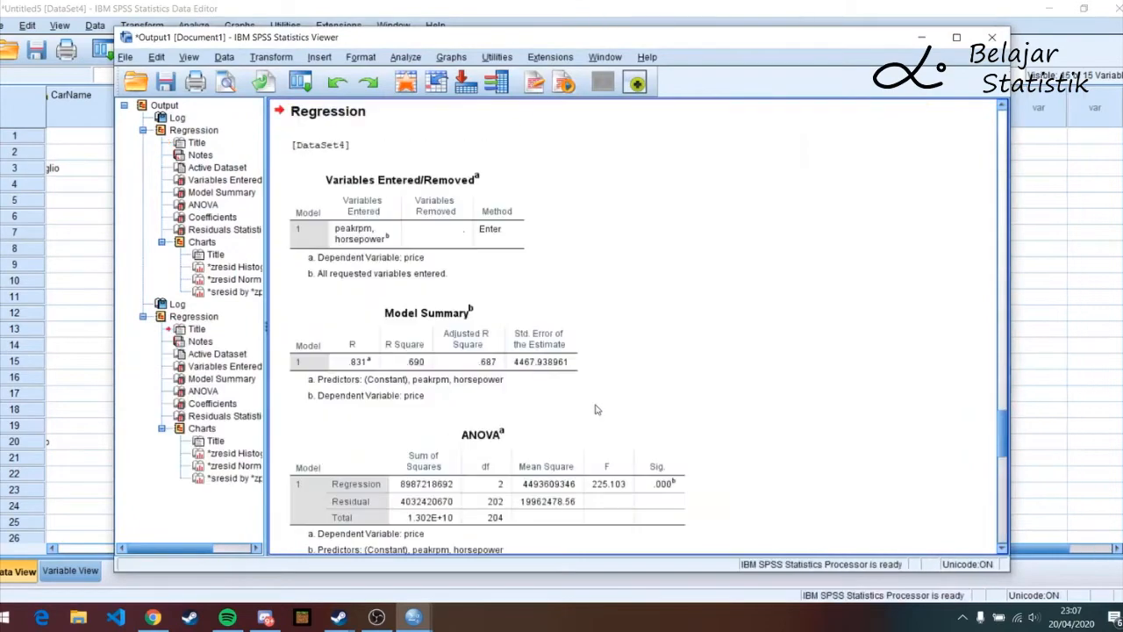
- Examine the regression tables, residual histogram and normal P-P plot in the output, then return to the data
scroll(702, 354, down, 3)
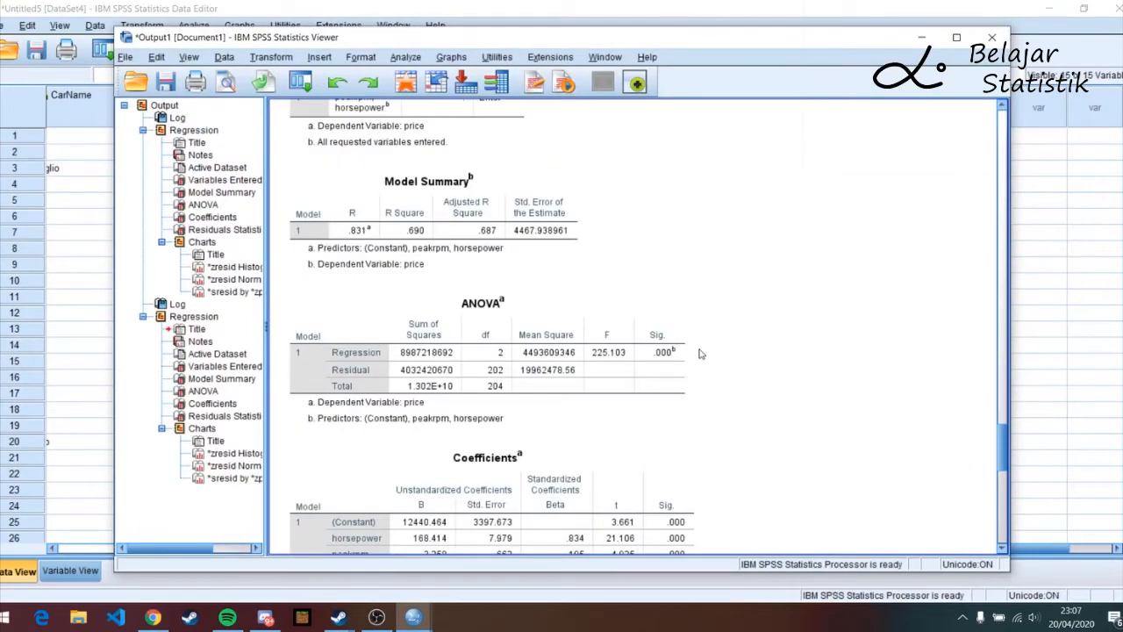
scroll(700, 354, down, 15)
scroll(700, 354, down, 5)
scroll(696, 289, up, 10)
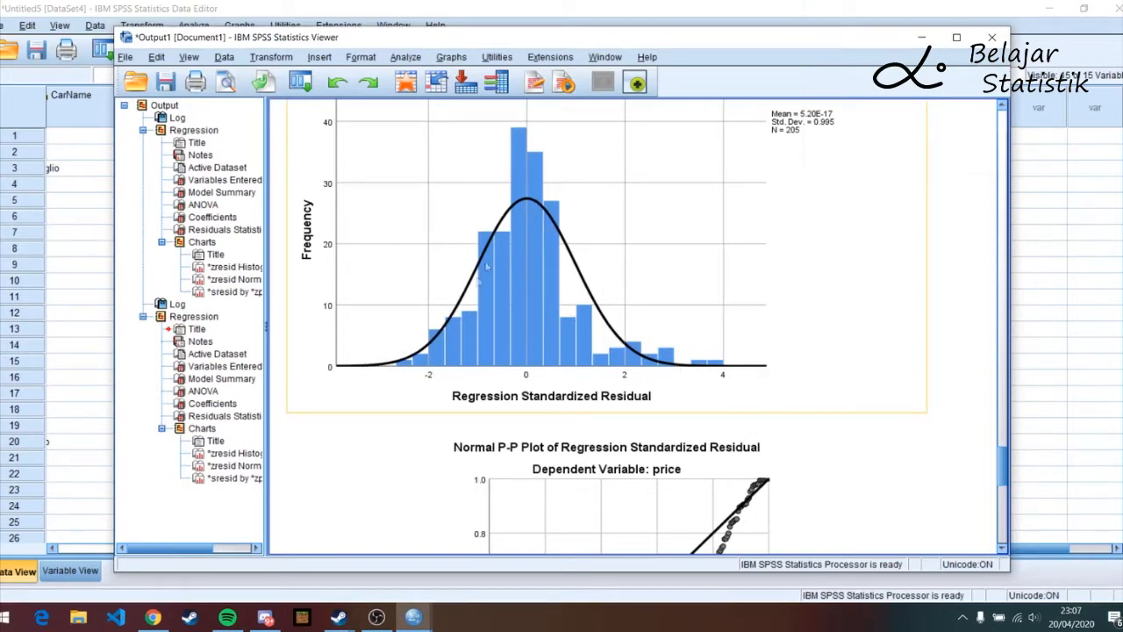
scroll(752, 379, down, 5)
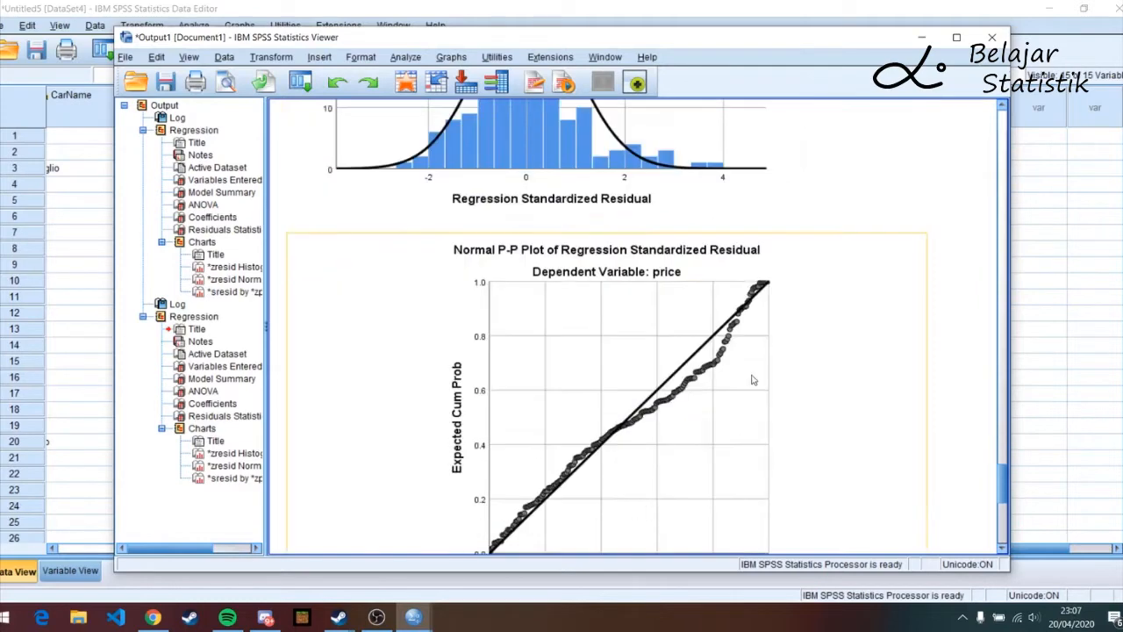
scroll(719, 343, down, 3)
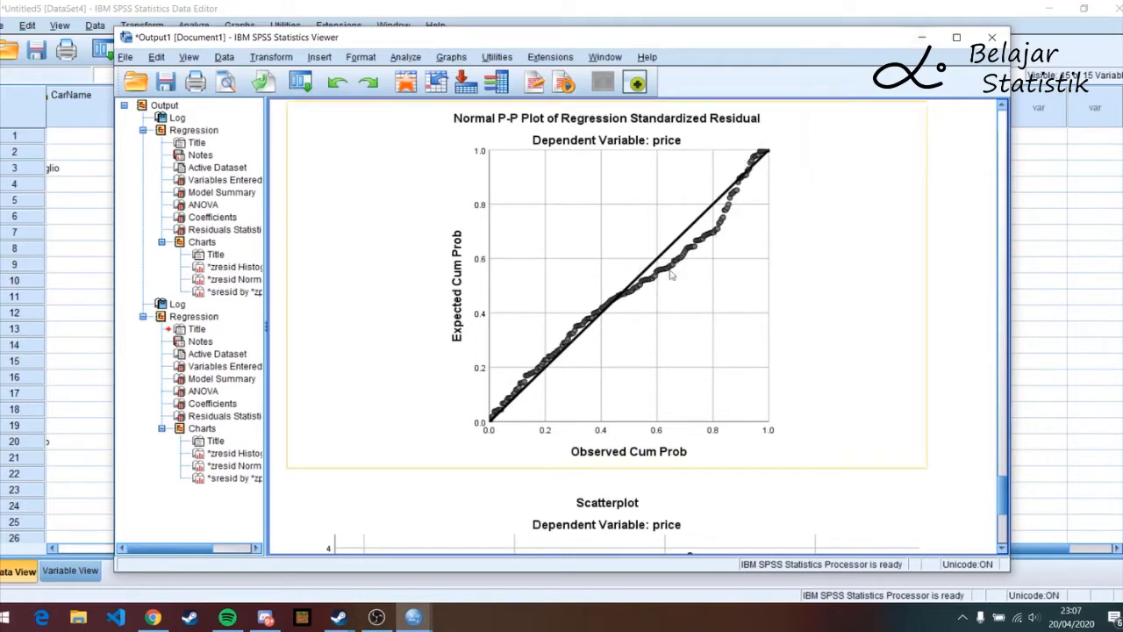
click(921, 38)
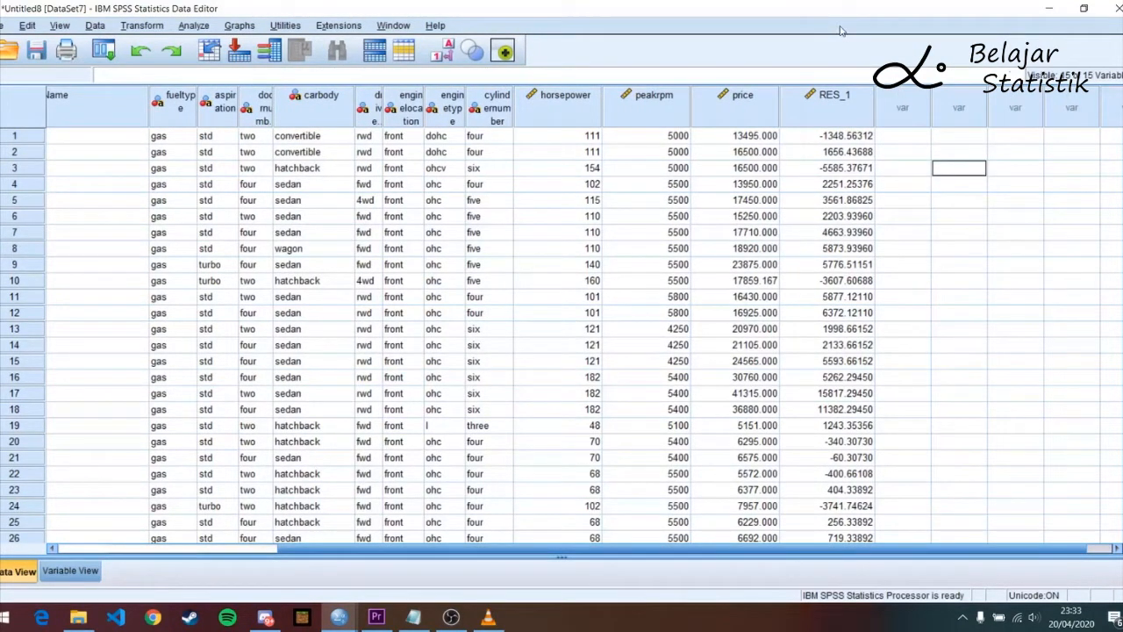
- Run a one-sample Kolmogorov-Smirnov test on the unstandardized residual (RES_1) against the Normal distribution
click(834, 103)
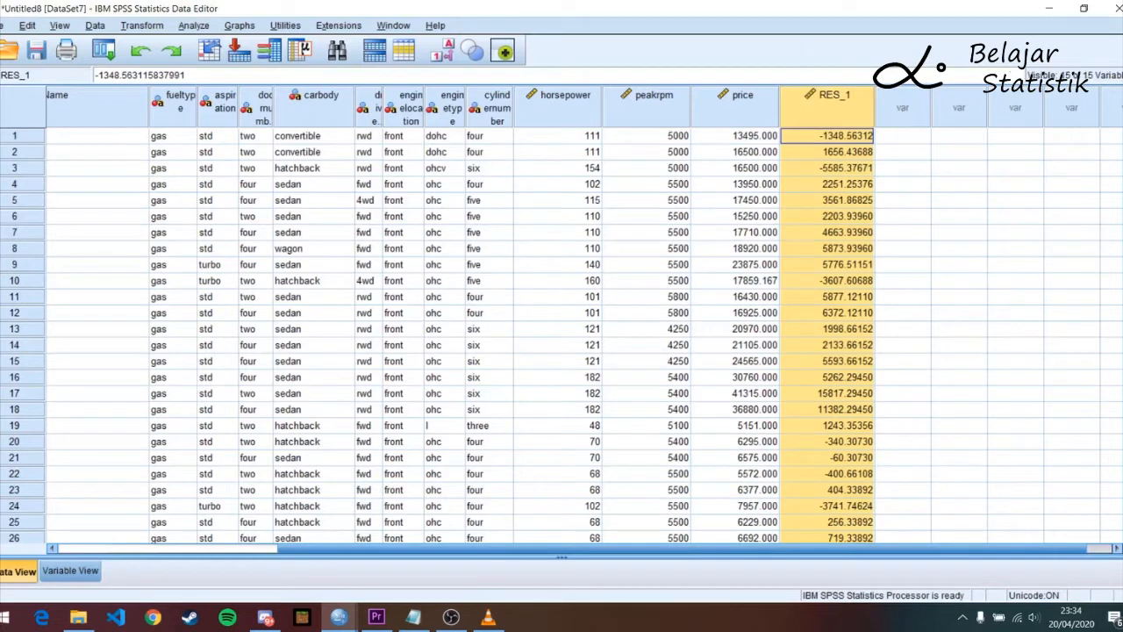
click(198, 26)
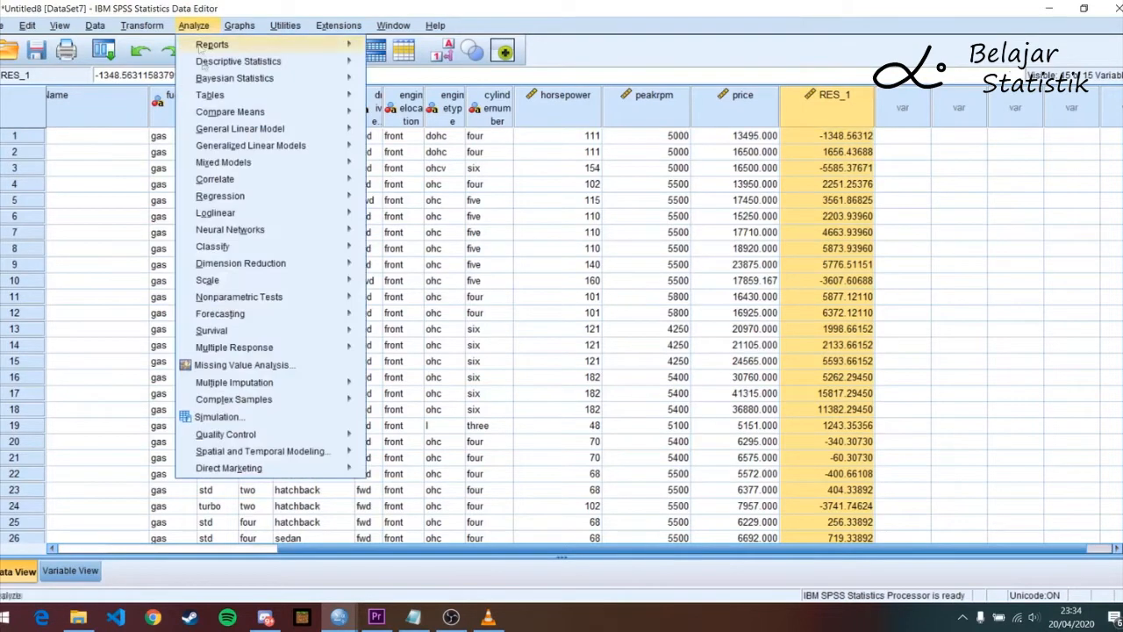
mouse_move(263, 298)
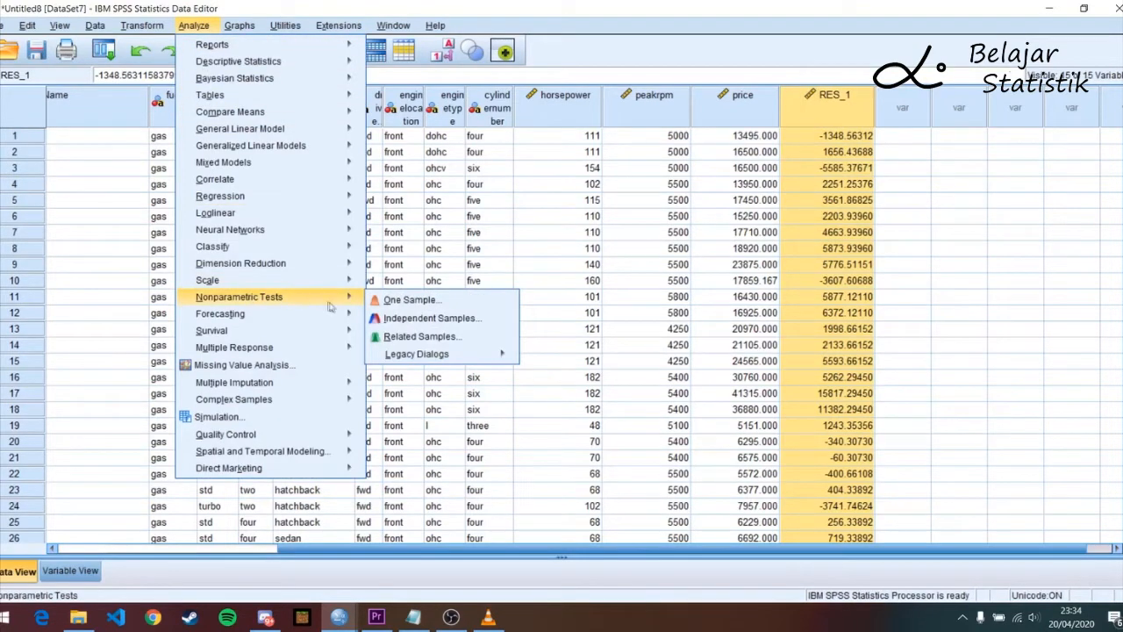
mouse_move(416, 356)
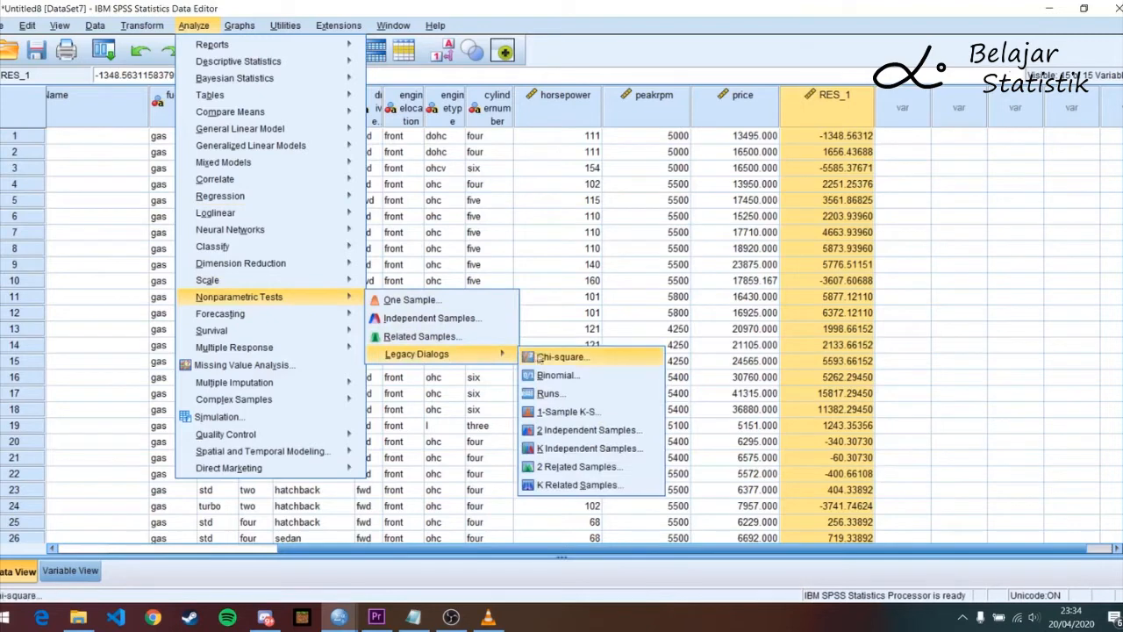
click(584, 414)
click(424, 200)
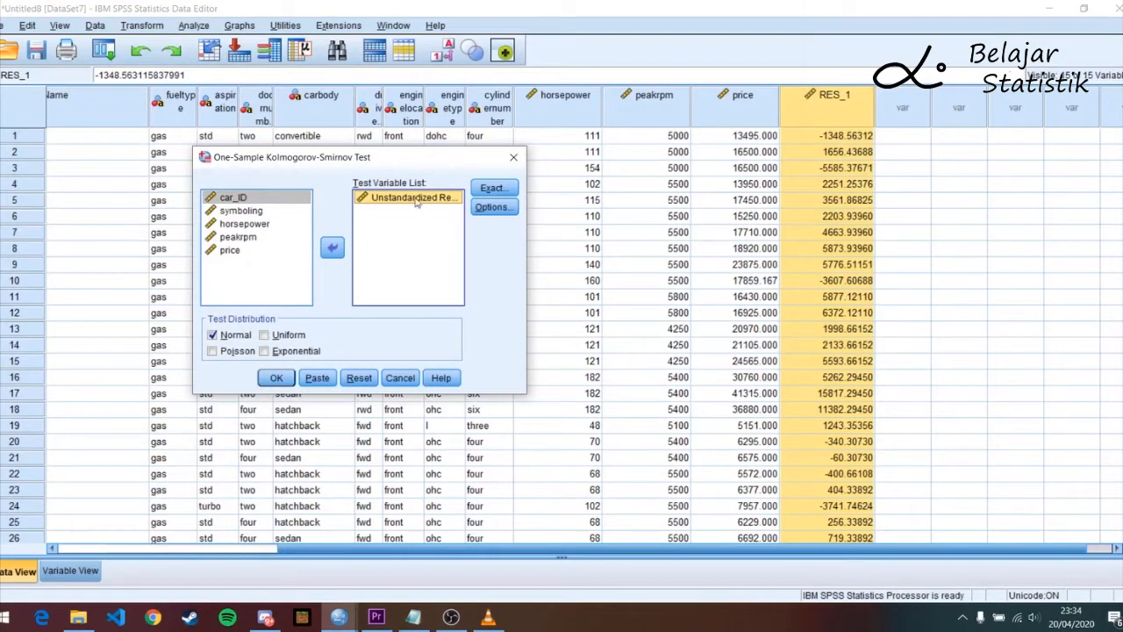
click(277, 379)
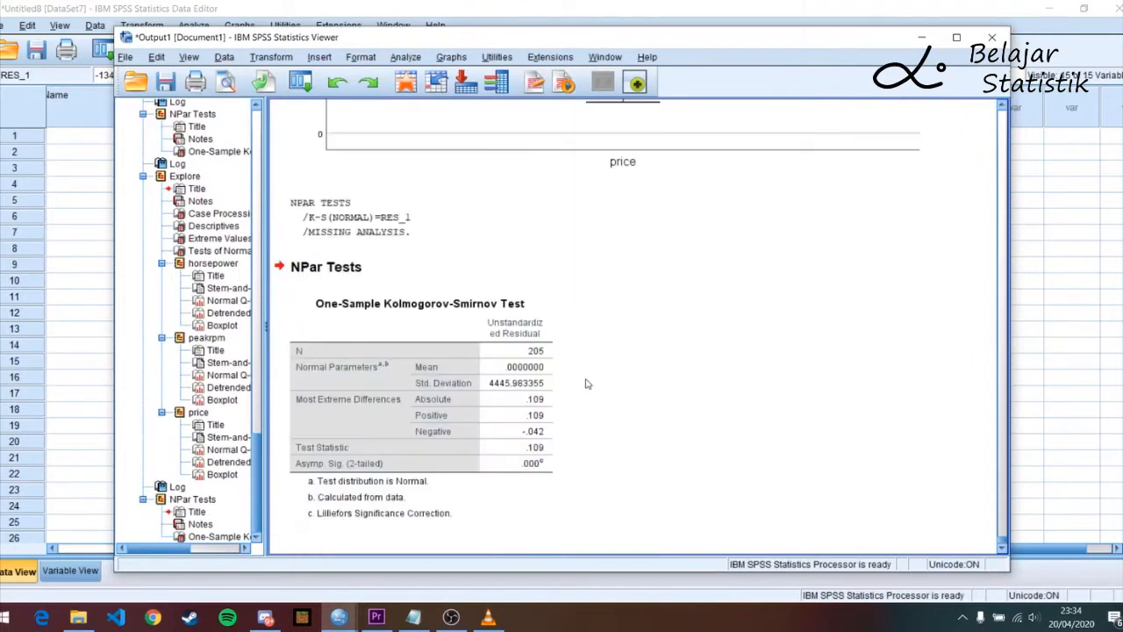
- Check the Asymp. Sig. (2-tailed) row of the Kolmogorov-Smirnov table and return to the data
click(515, 499)
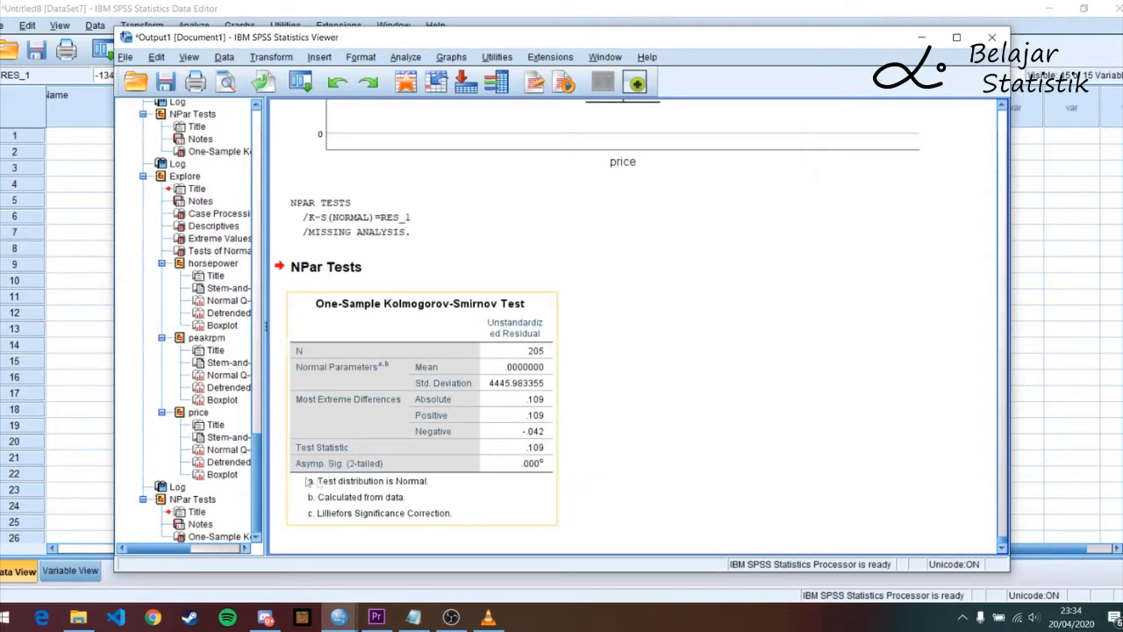
click(592, 481)
click(542, 466)
click(570, 475)
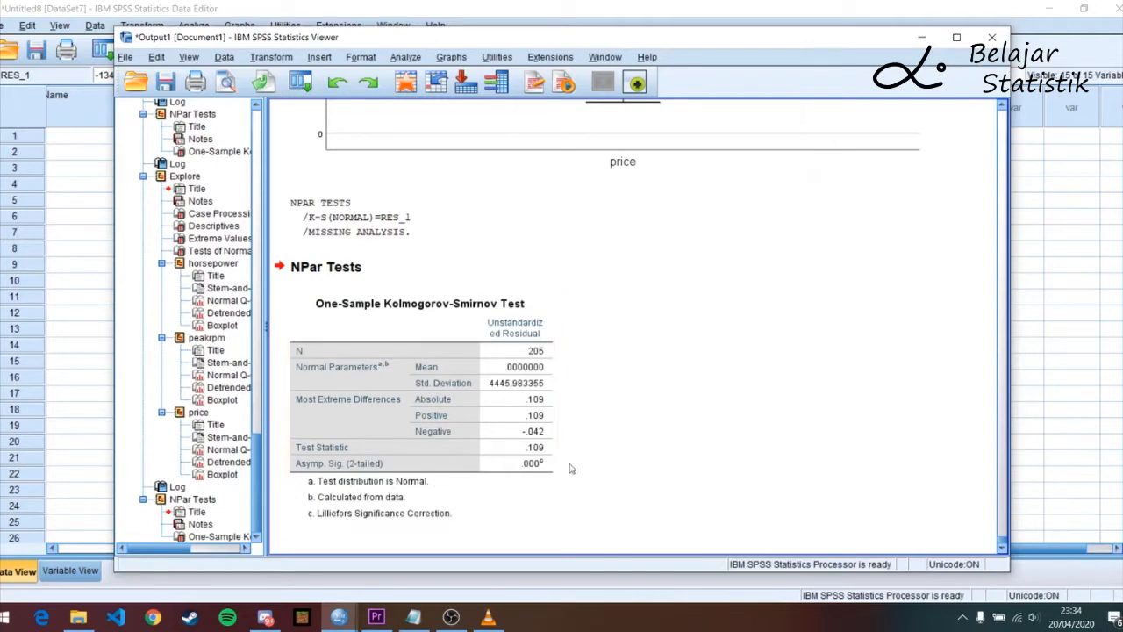
click(556, 457)
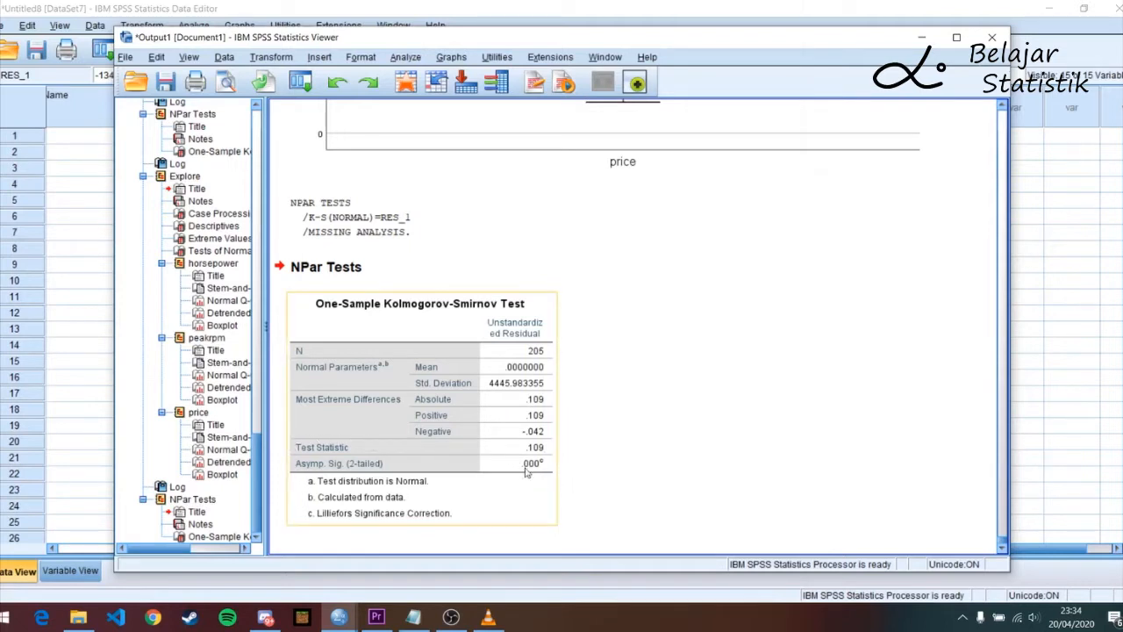
click(922, 39)
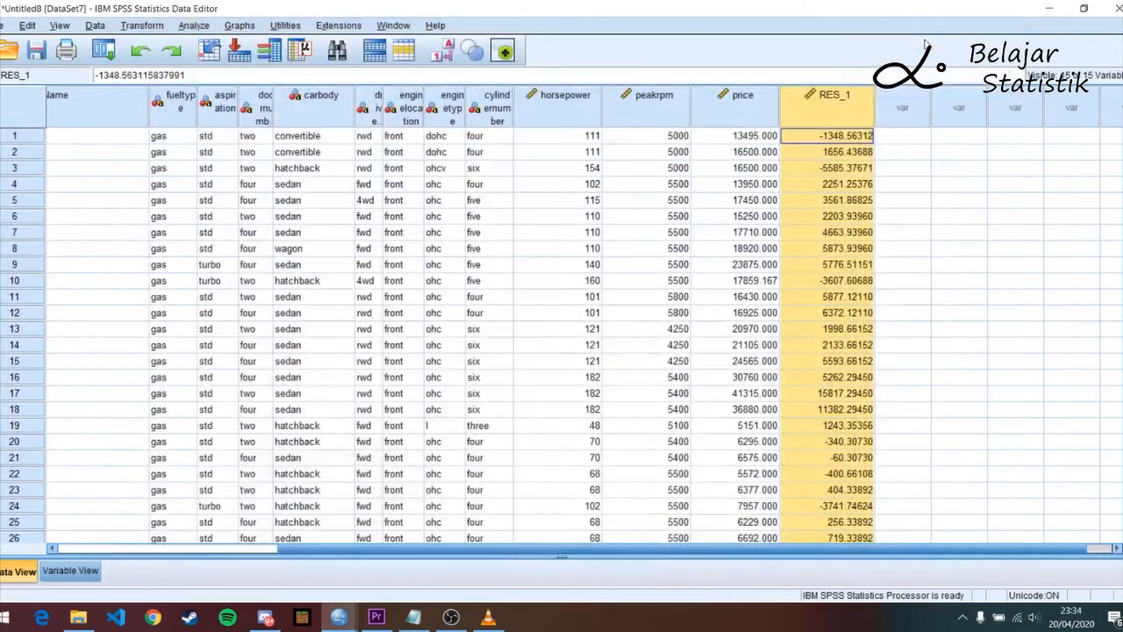
- Open an Explore analysis with horsepower, peakrpm and price as dependents, keeping the Descriptives and Outliers statistics
click(897, 138)
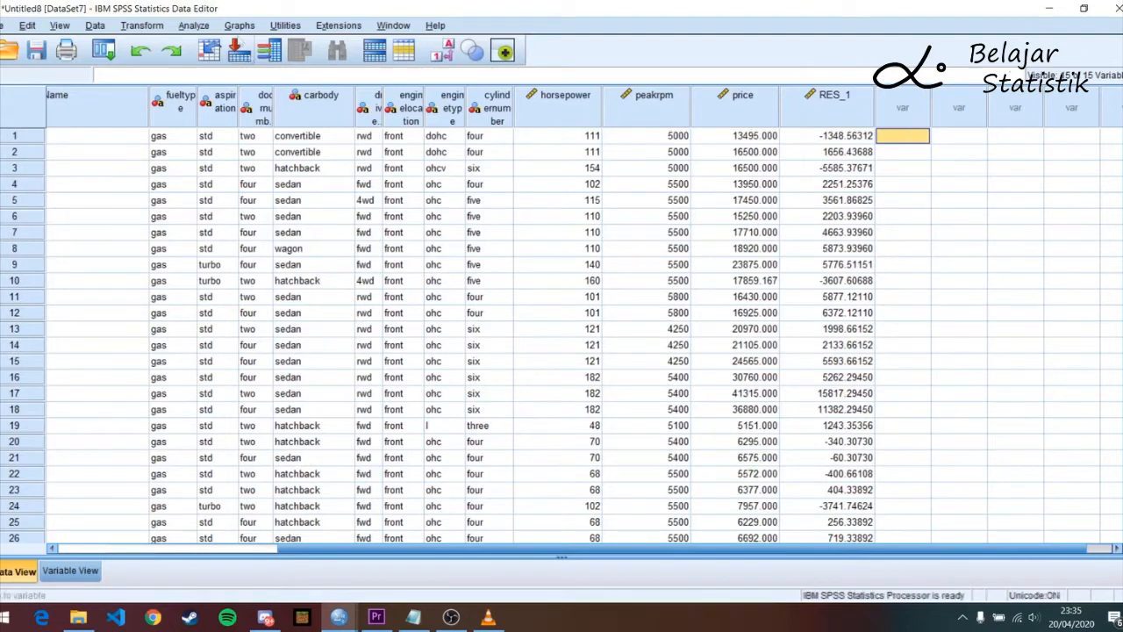
click(194, 25)
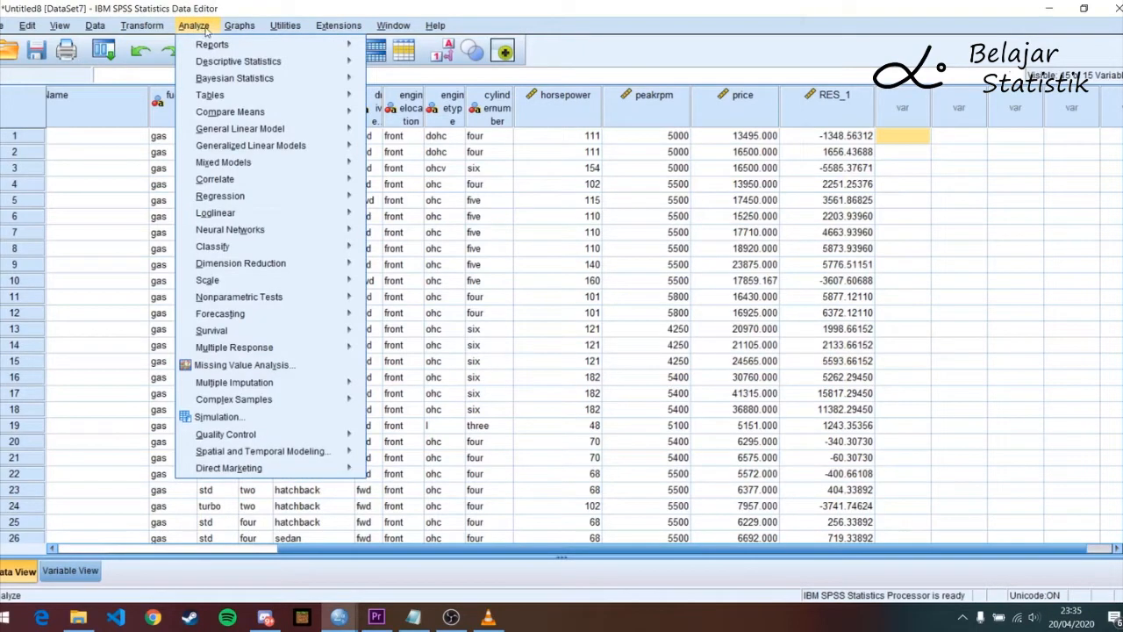
mouse_move(263, 66)
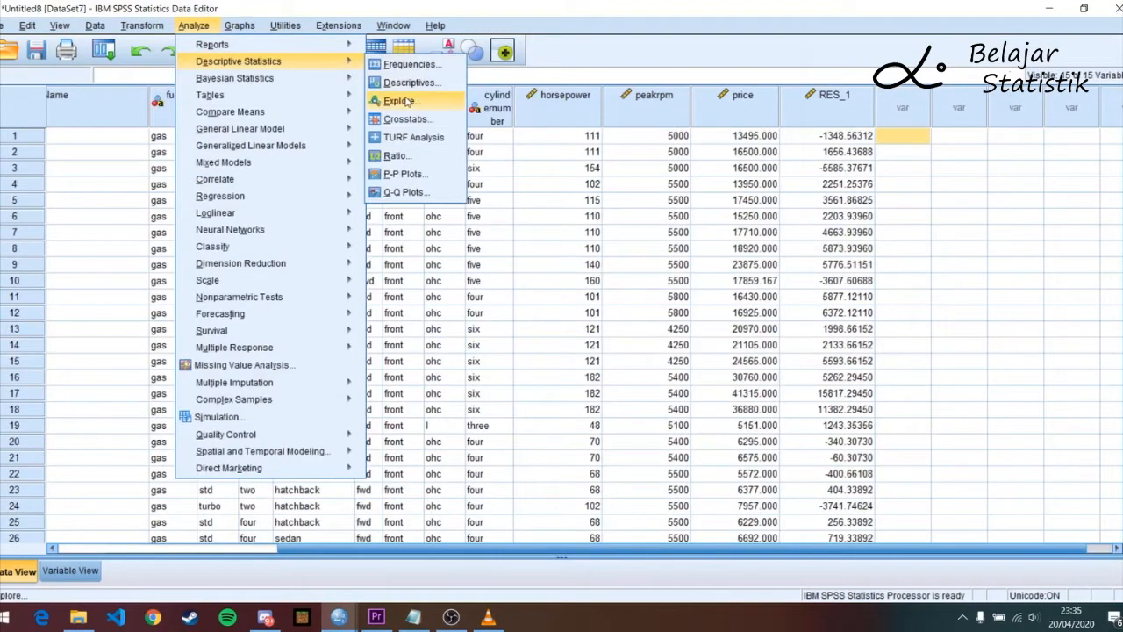
click(401, 101)
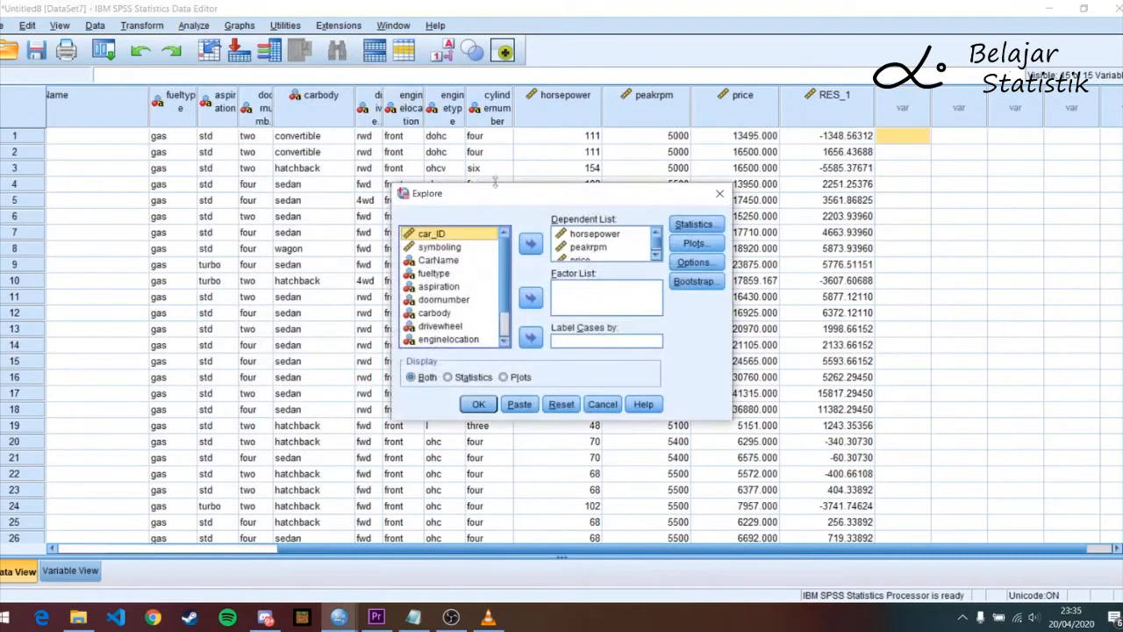
scroll(620, 246, down, 1)
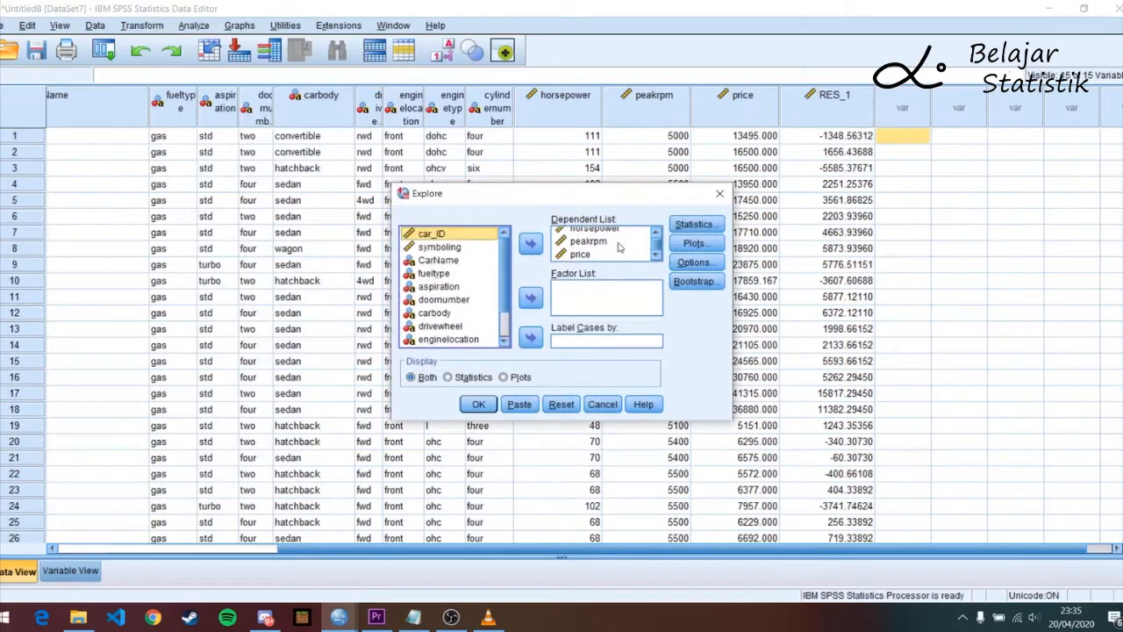
scroll(454, 292, down, 2)
scroll(607, 241, up, 1)
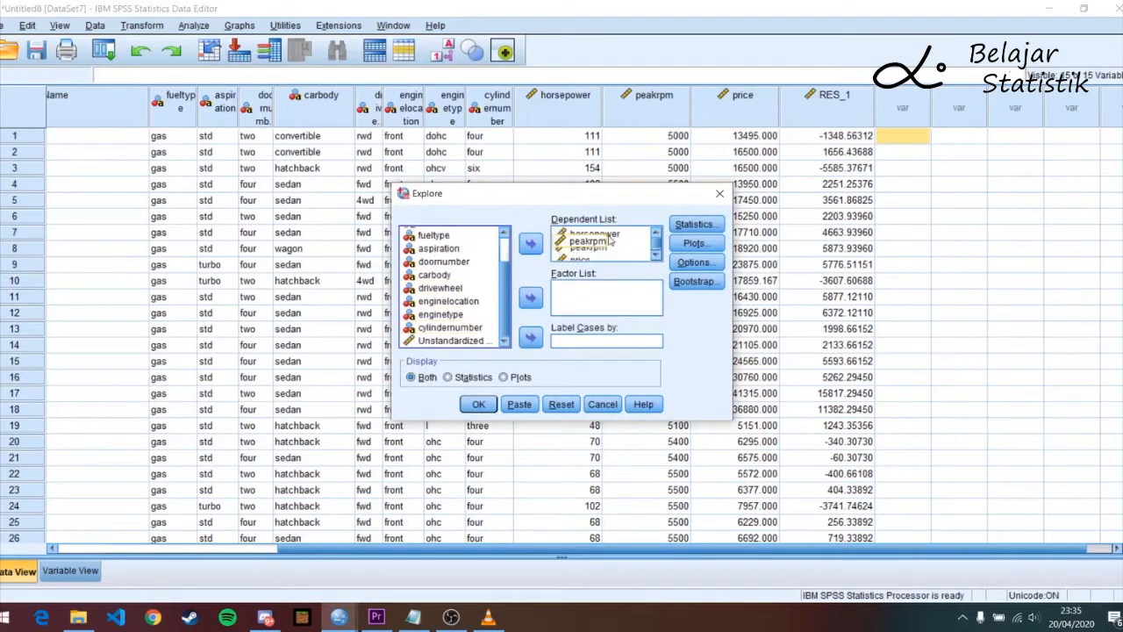
scroll(599, 261, down, 1)
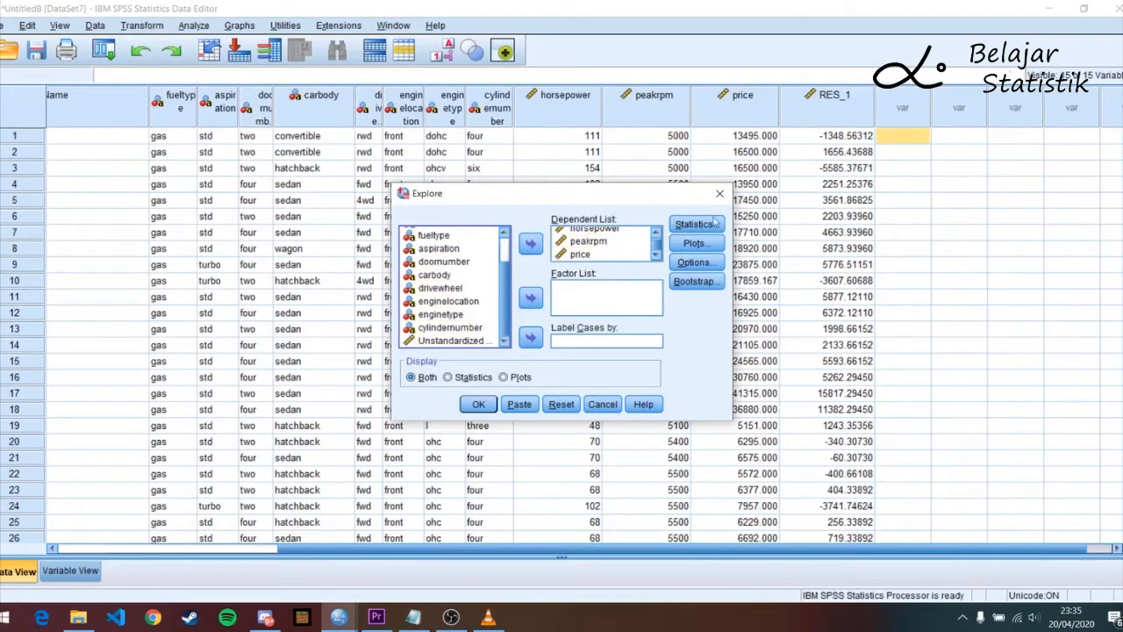
click(693, 224)
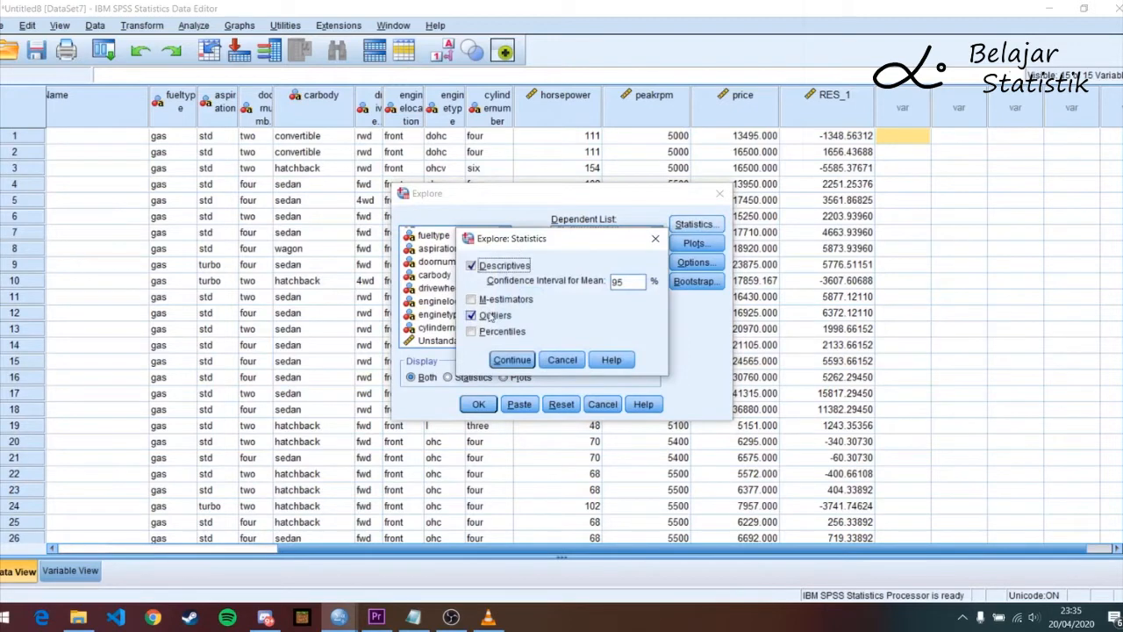
click(512, 360)
- Keep the stem-and-leaf and normality plots with tests for the Explore analysis and run it
click(693, 243)
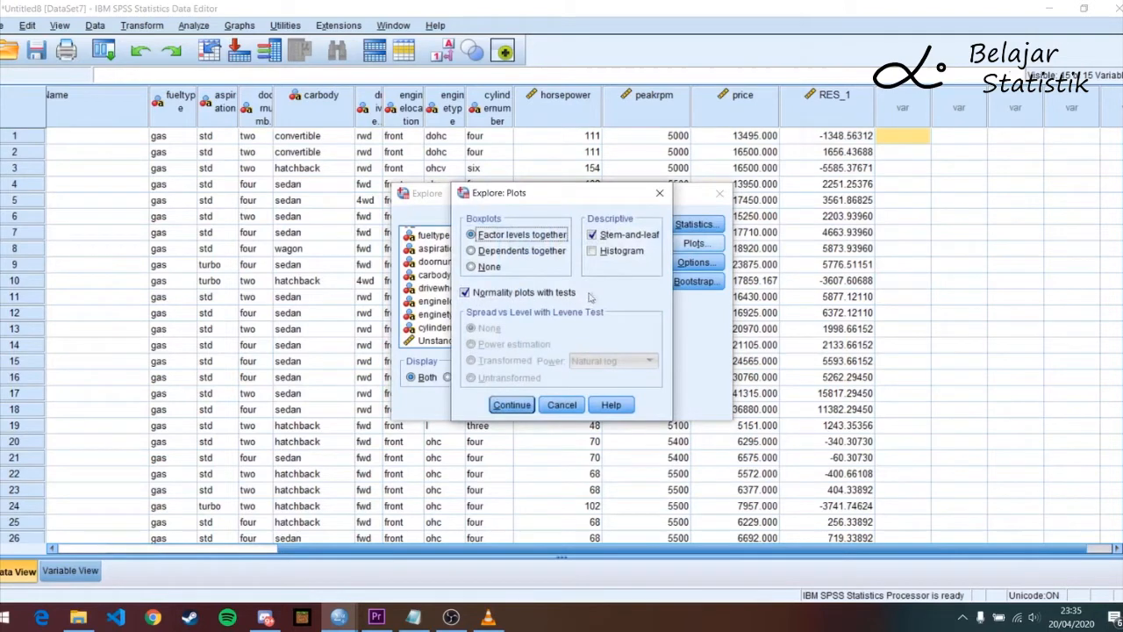
click(593, 235)
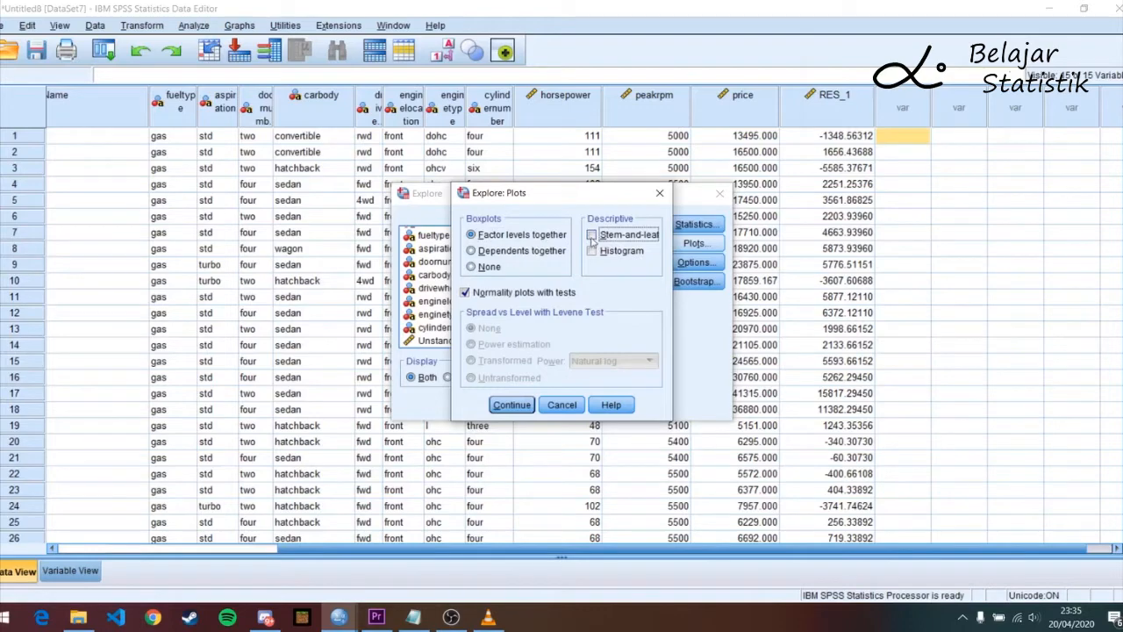
click(593, 235)
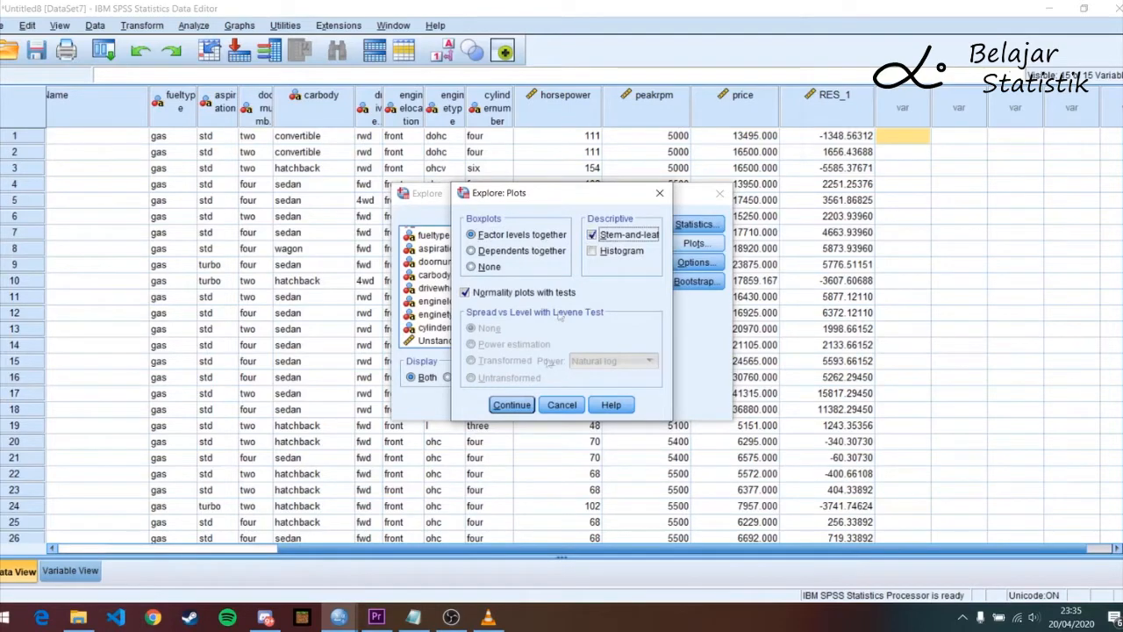
click(513, 404)
click(478, 403)
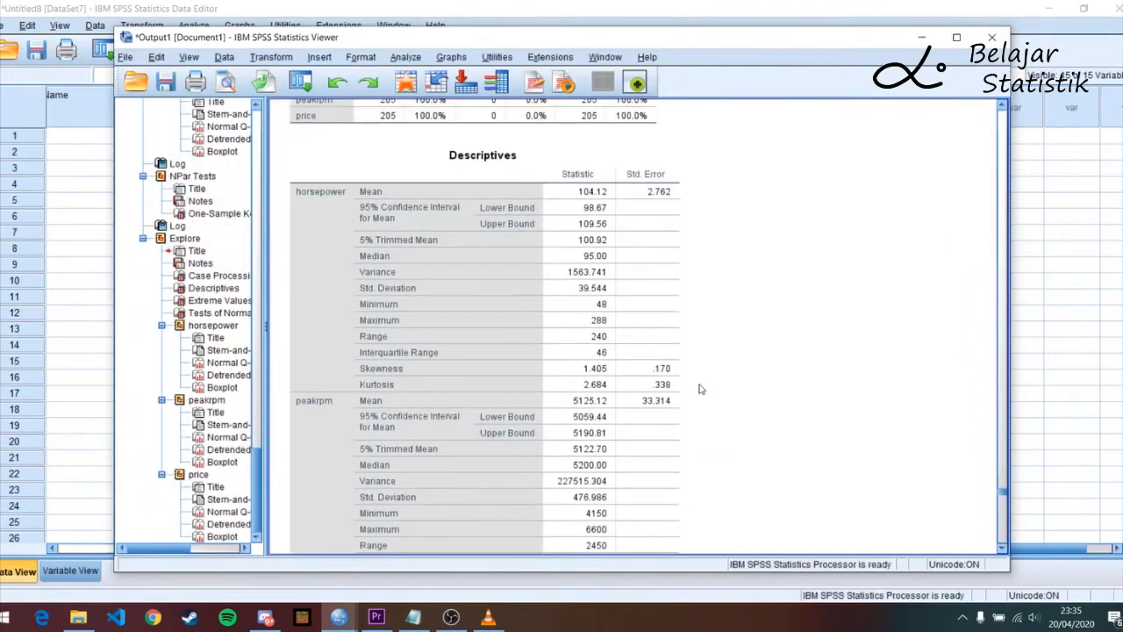
- Find the extreme cases marked with asterisks in the horsepower boxplot and list 130 and 50 in Notepad
scroll(699, 389, down, 15)
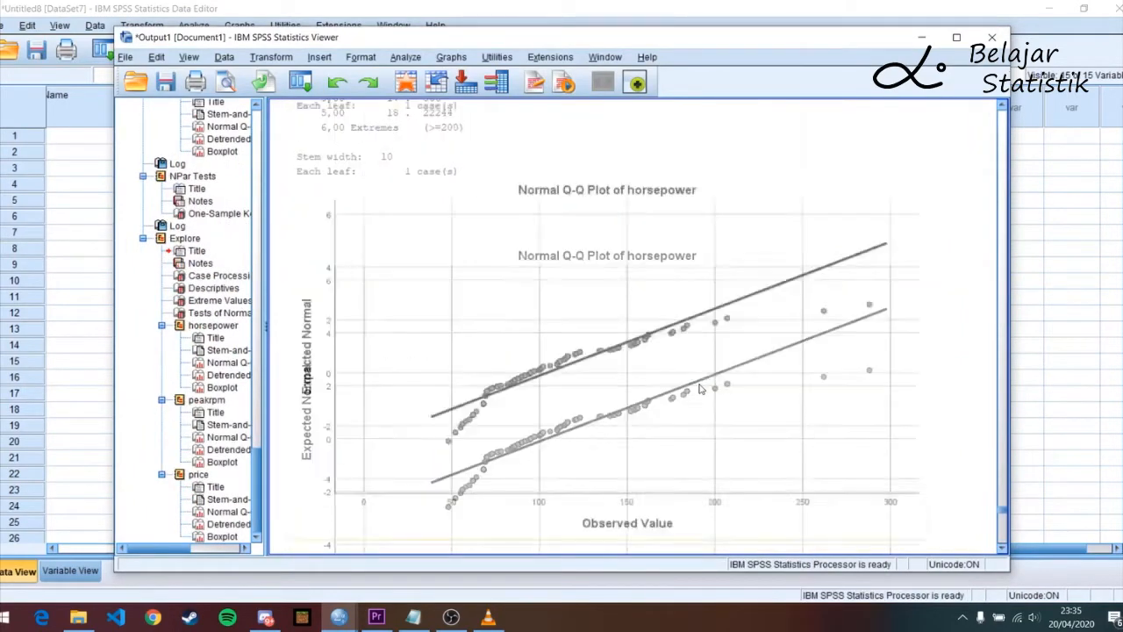
scroll(699, 389, down, 5)
scroll(699, 386, up, 3)
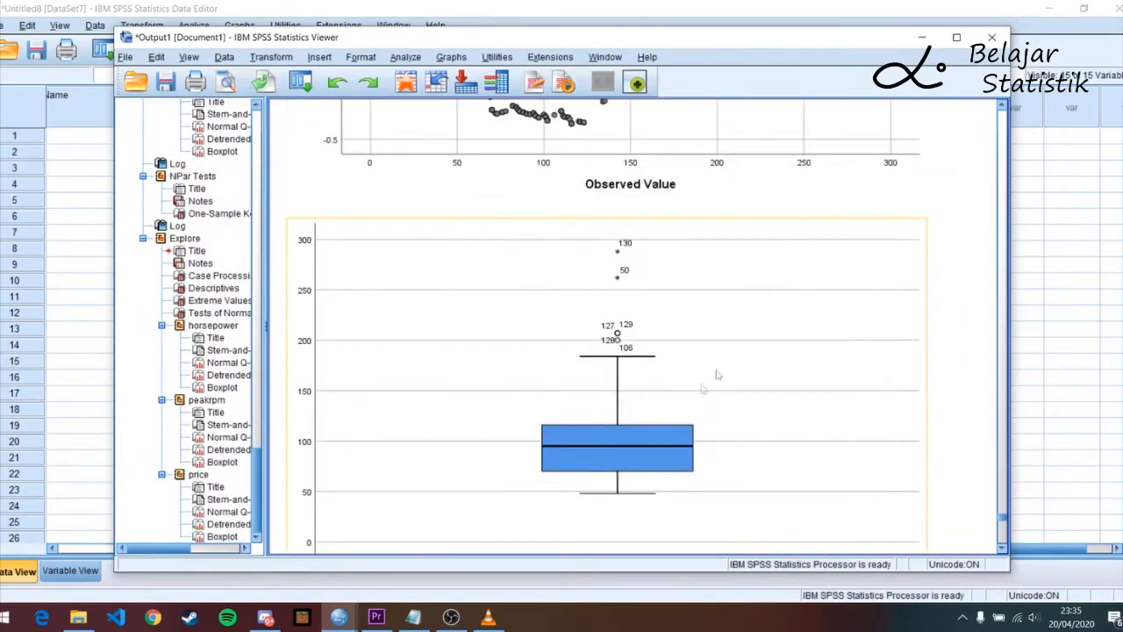
scroll(616, 301, down, 1)
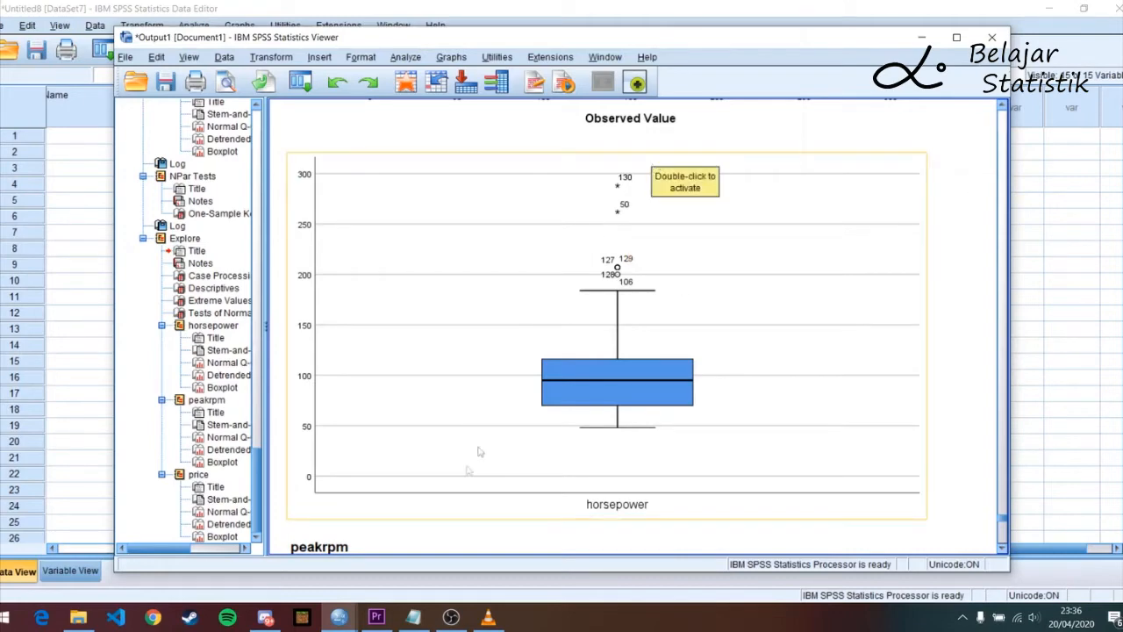
key(alt+Tab)
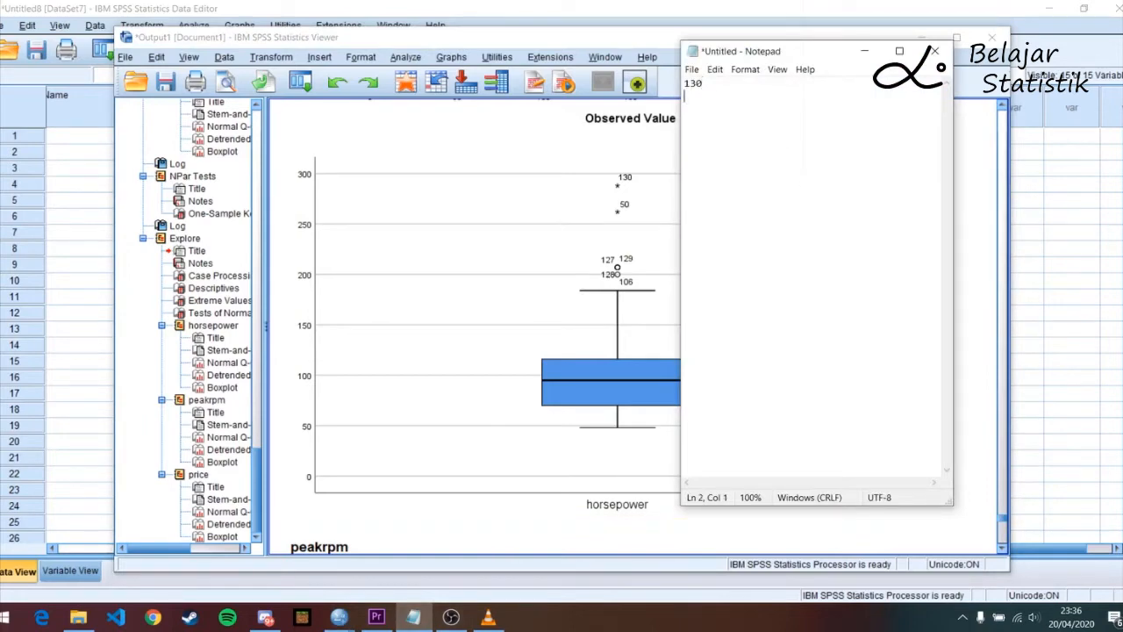
text(50)
click(987, 134)
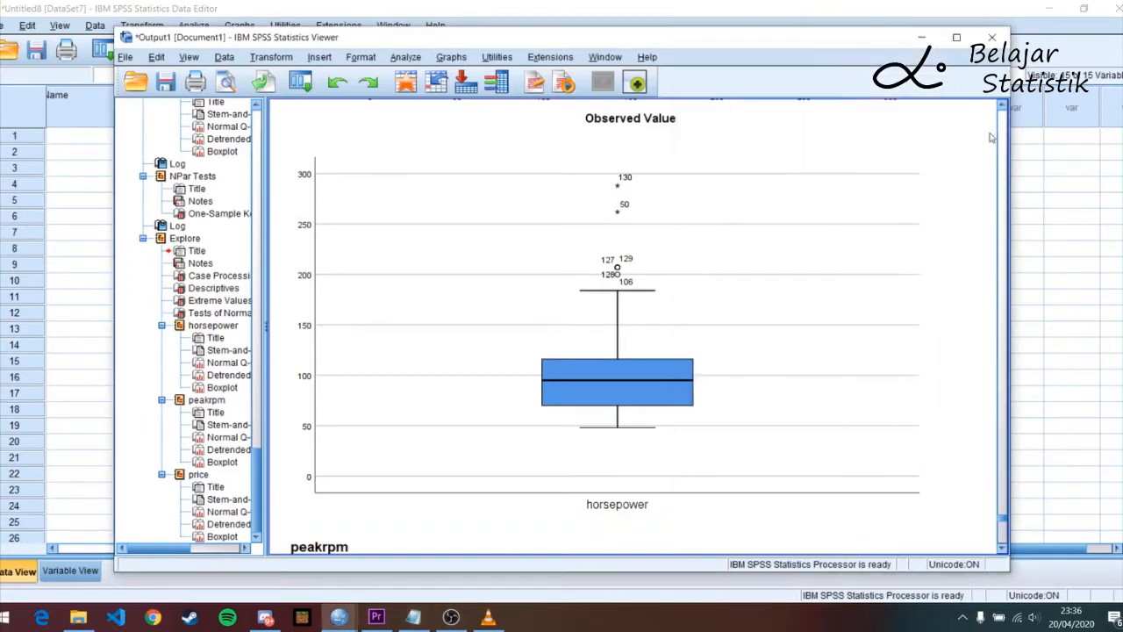
- Check the peakrpm and price boxplots for extreme cases, add 75 to the Notepad list, and return to the data
scroll(875, 218, down, 10)
scroll(875, 218, down, 5)
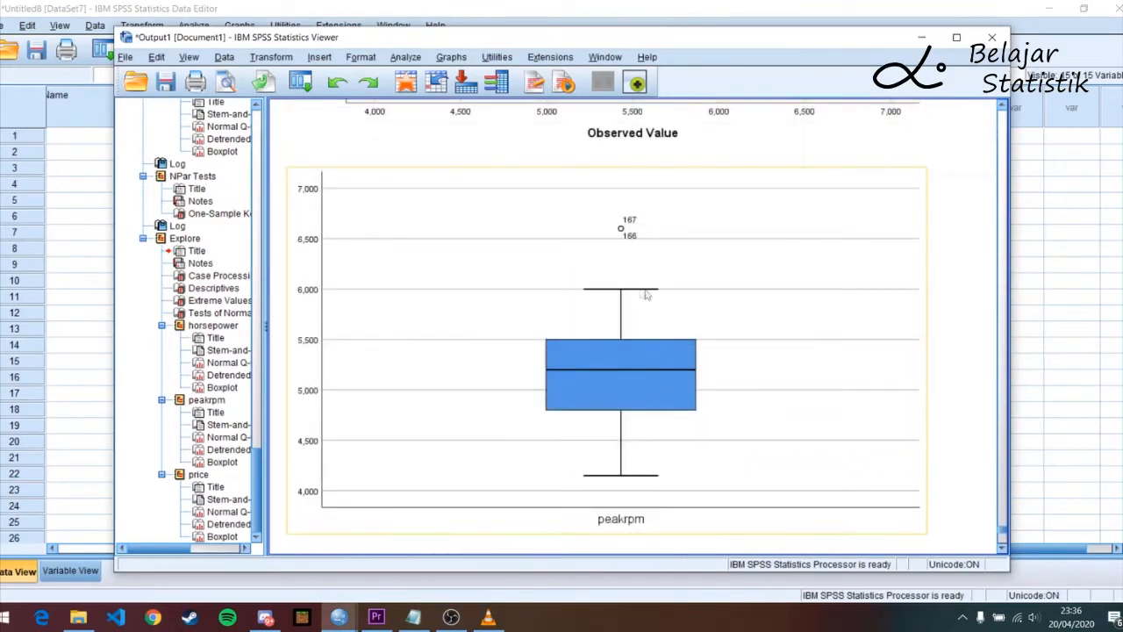
scroll(687, 302, down, 10)
scroll(687, 302, down, 10)
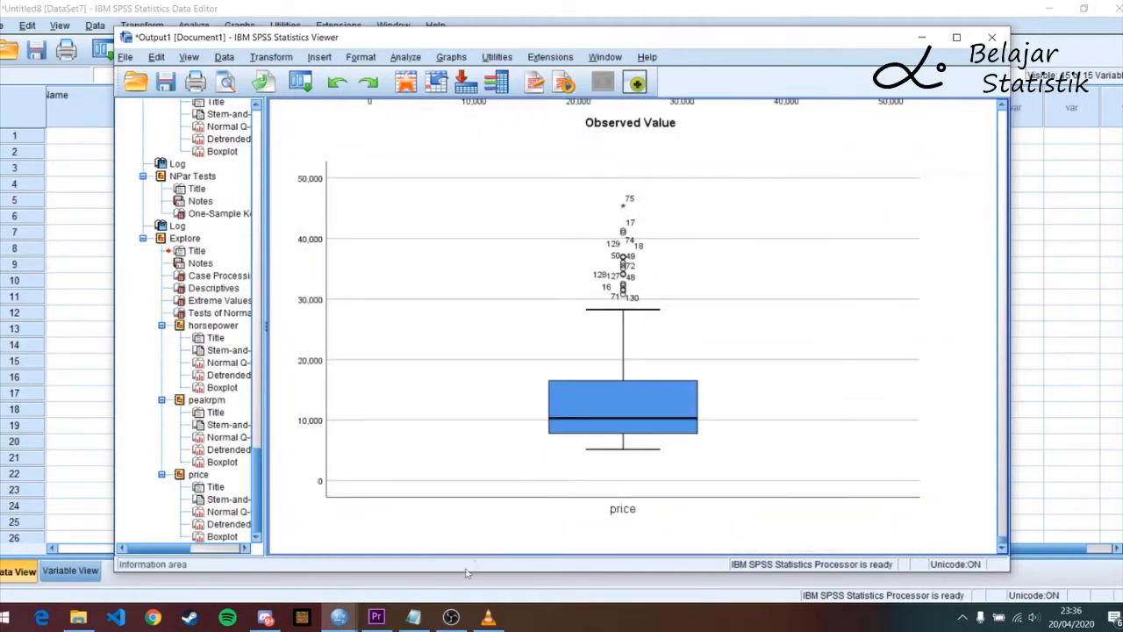
click(412, 616)
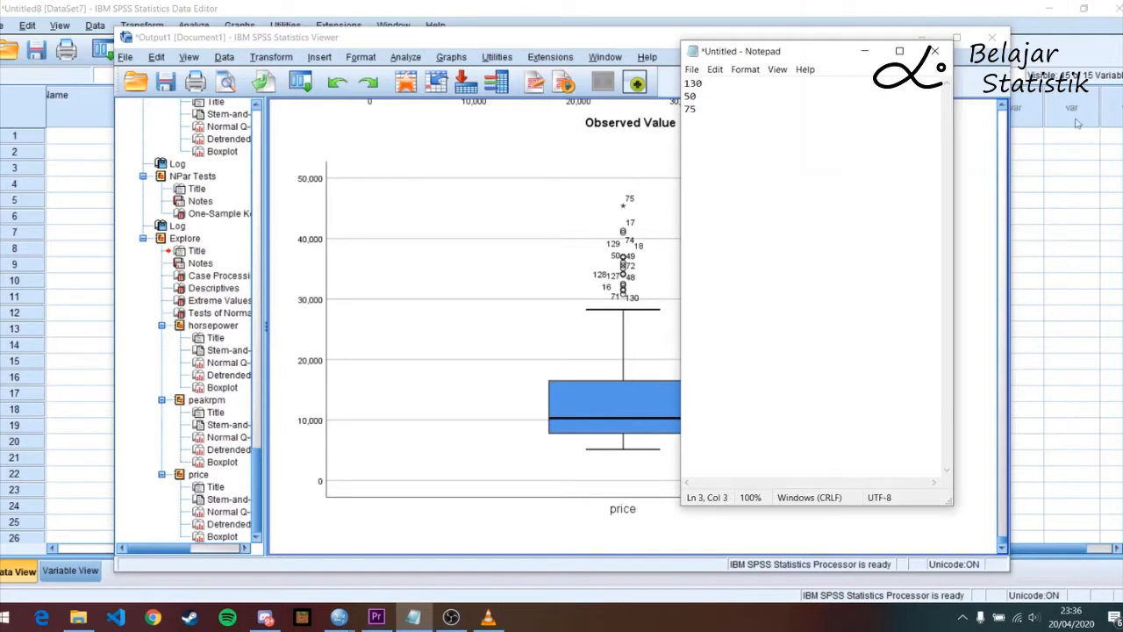
click(991, 163)
click(991, 37)
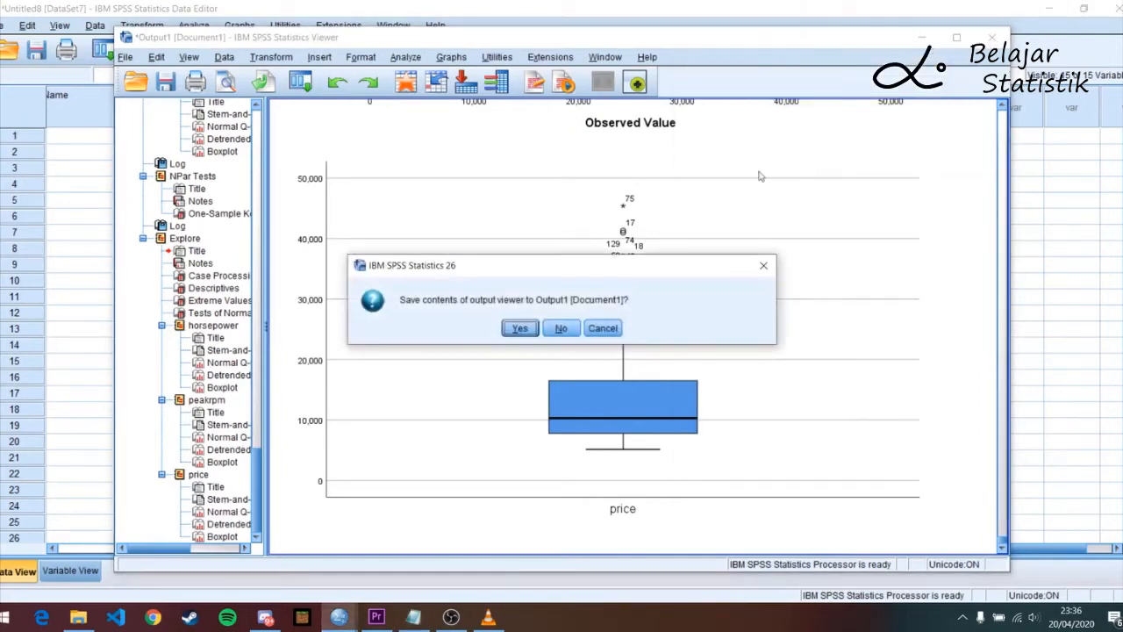
click(601, 327)
click(836, 5)
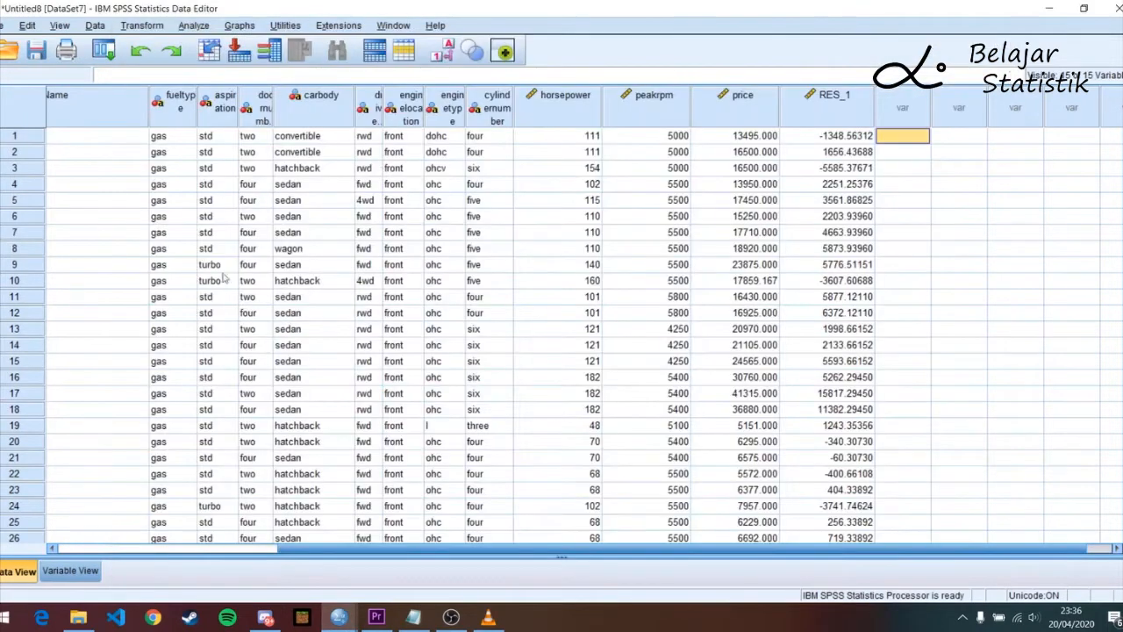
- Select the outlier rows for case 50 (jaguar xk) and case 75 (buick regal sport coupe) together in the dataset
scroll(213, 290, down, 8)
drag(300, 555, 57, 537)
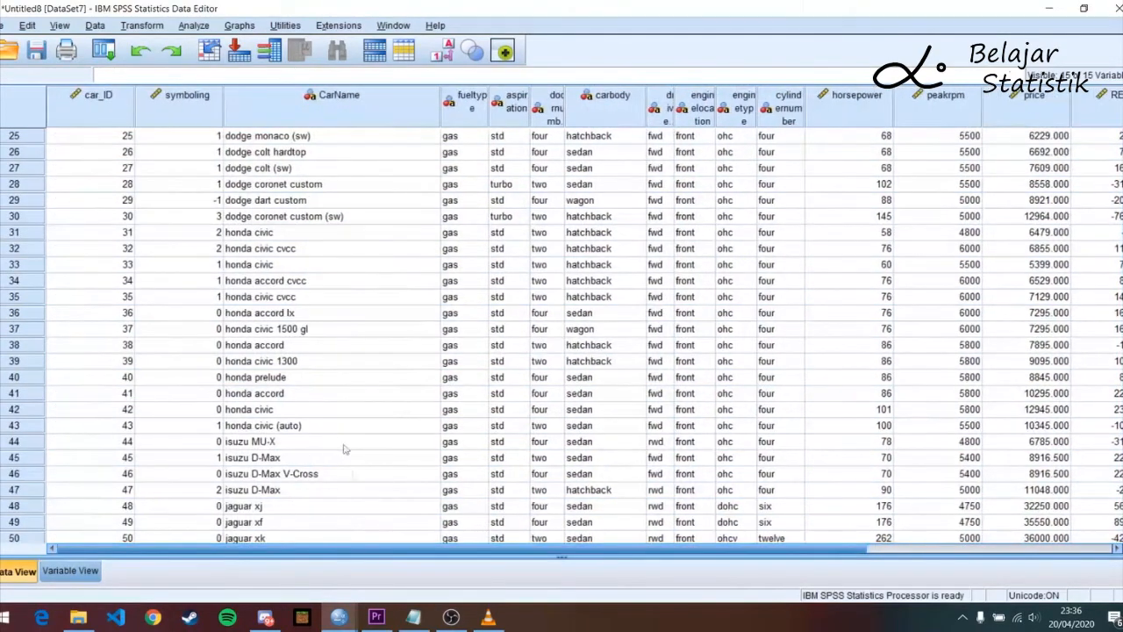
click(413, 618)
click(413, 618)
scroll(31, 400, down, 1)
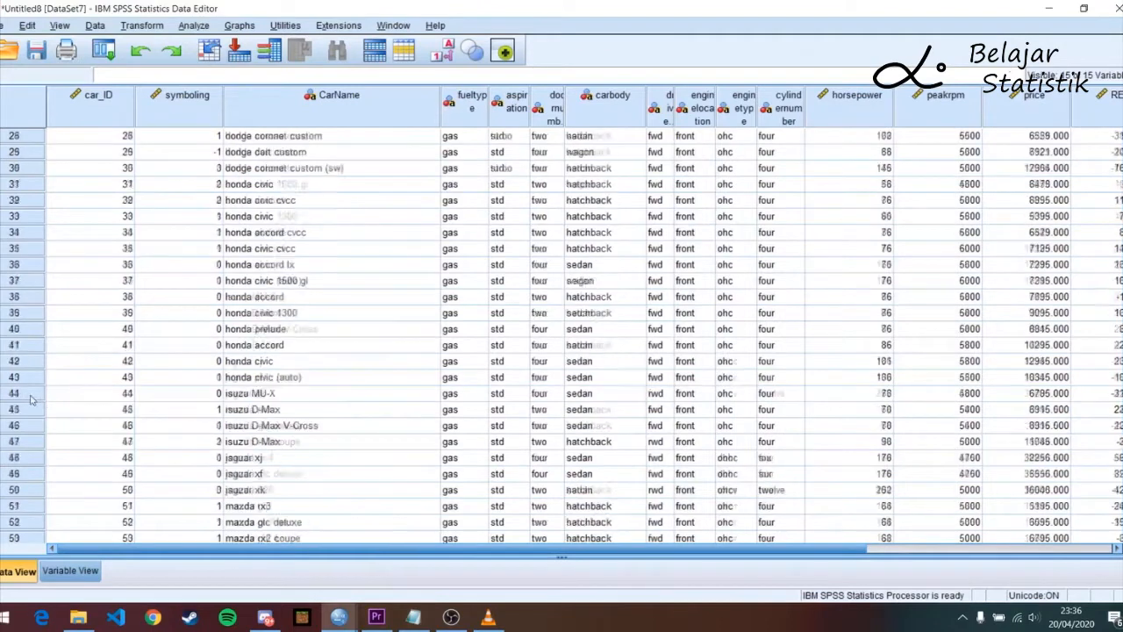
scroll(30, 399, down, 3)
click(25, 348)
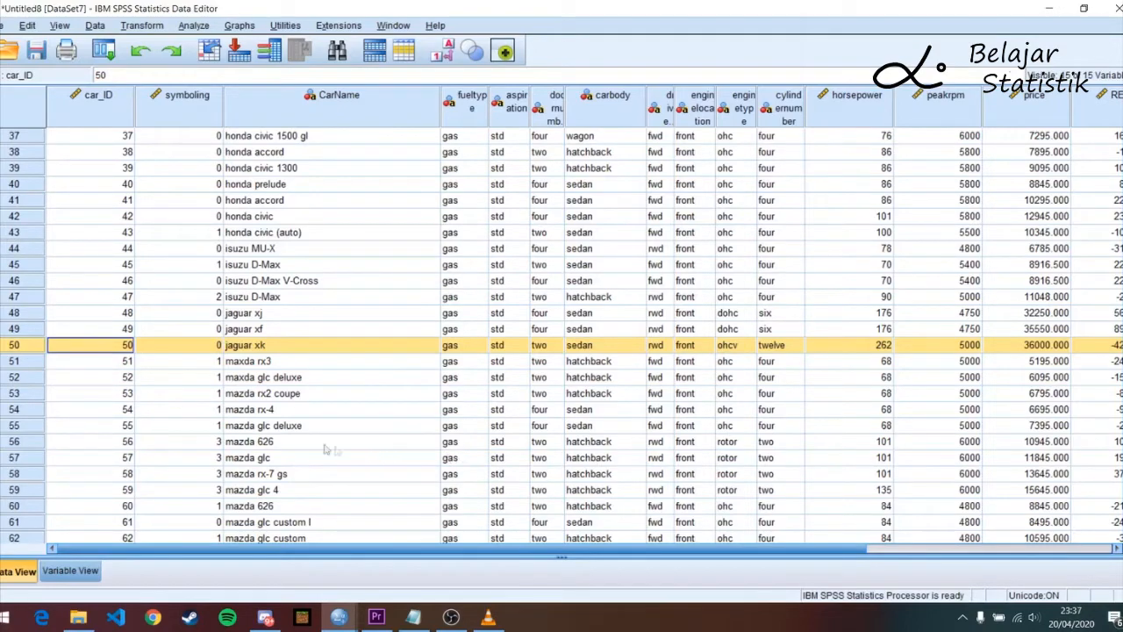
scroll(88, 395, down, 4)
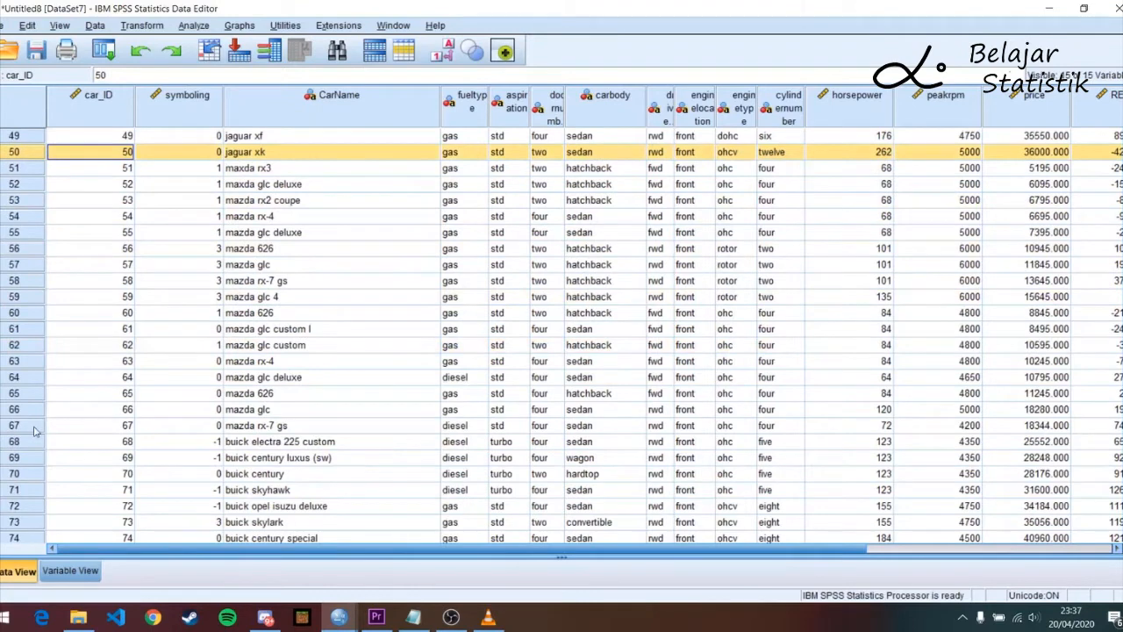
scroll(35, 429, down, 1)
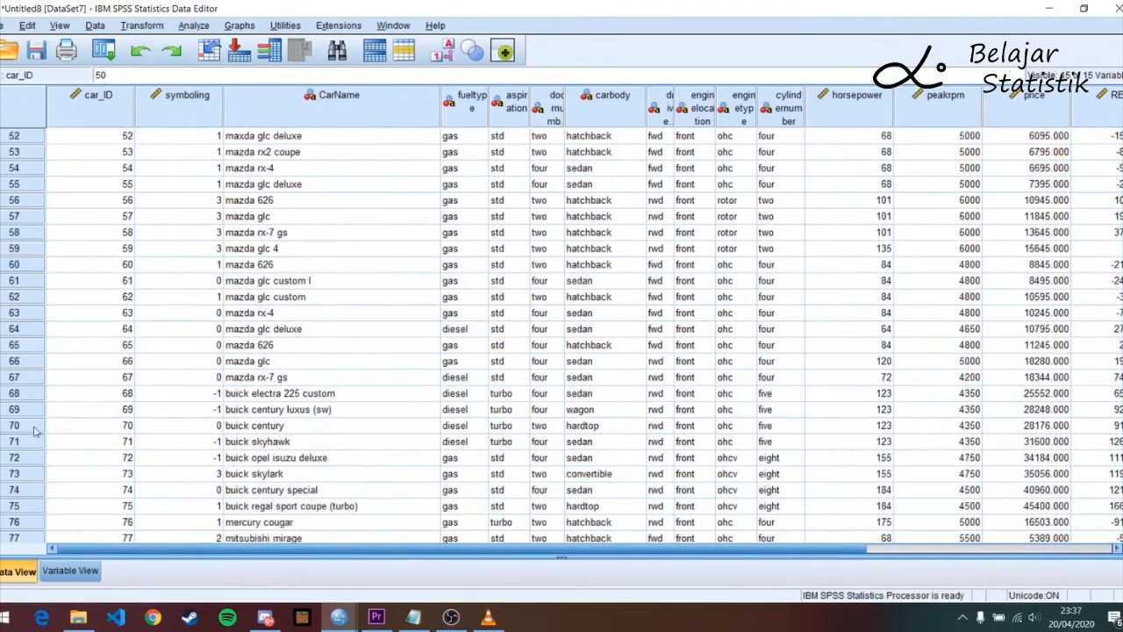
click(33, 511)
scroll(172, 457, down, 4)
- Check the outlier list in Notepad, add case 130 (porsche cayenne) to the row selection, and delete all three selected cases
key(alt+Tab)
text(75)
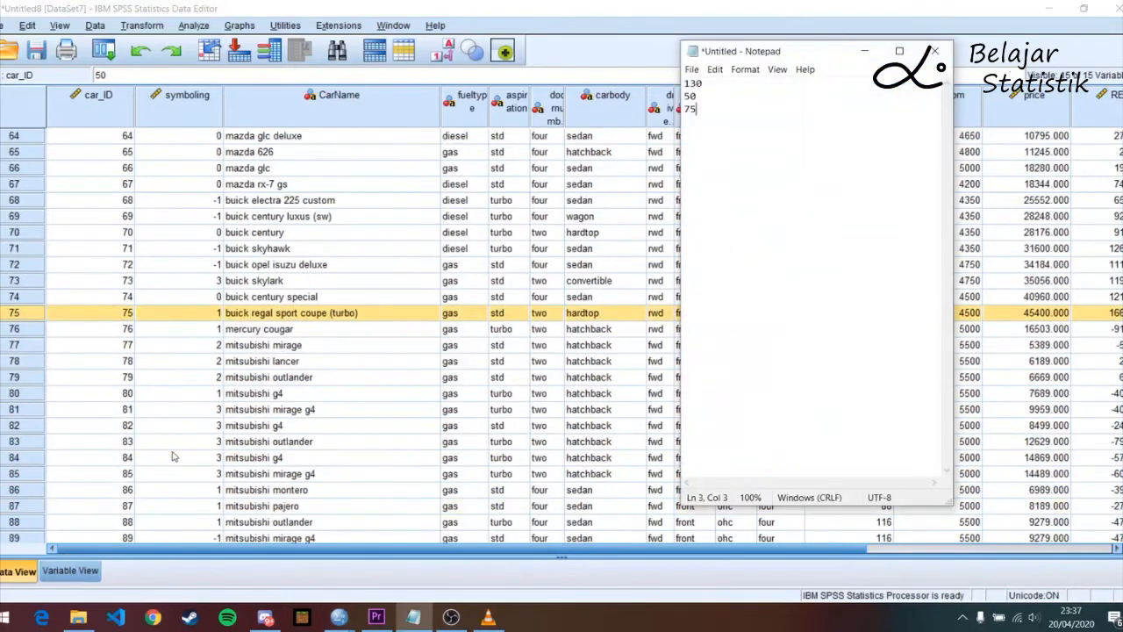
key(alt+Tab)
scroll(173, 457, down, 10)
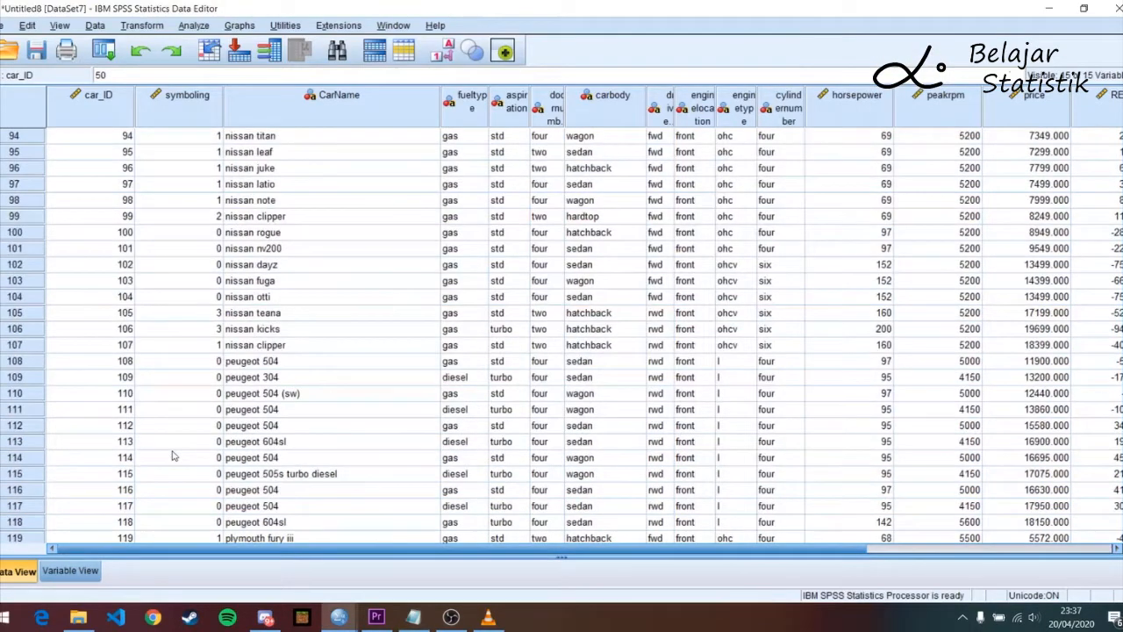
scroll(173, 457, down, 8)
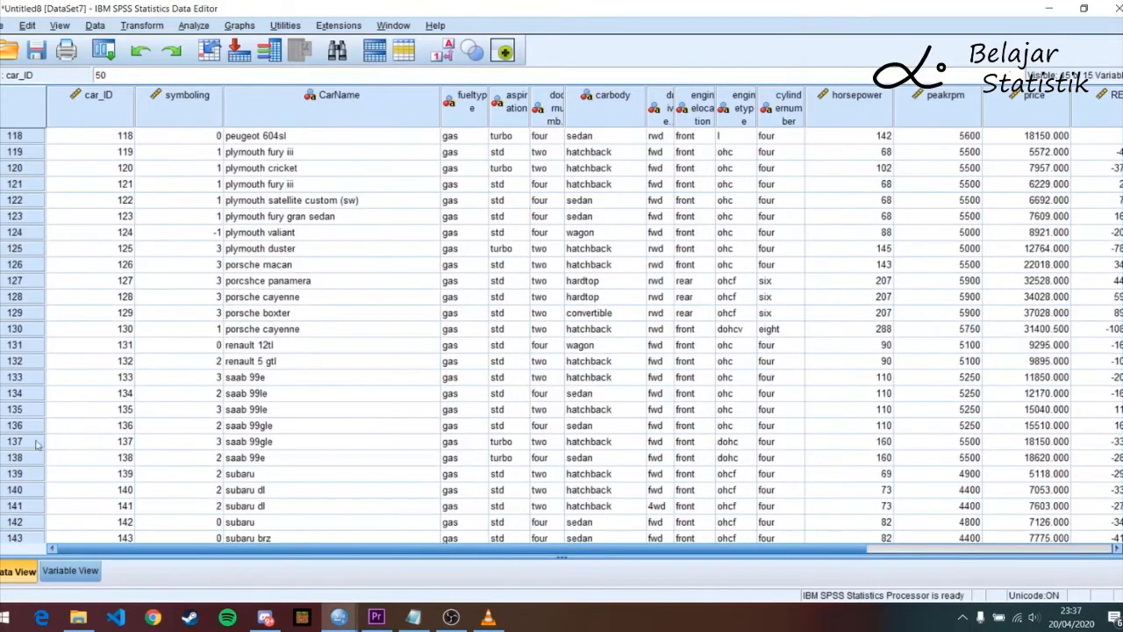
scroll(33, 441, up, 1)
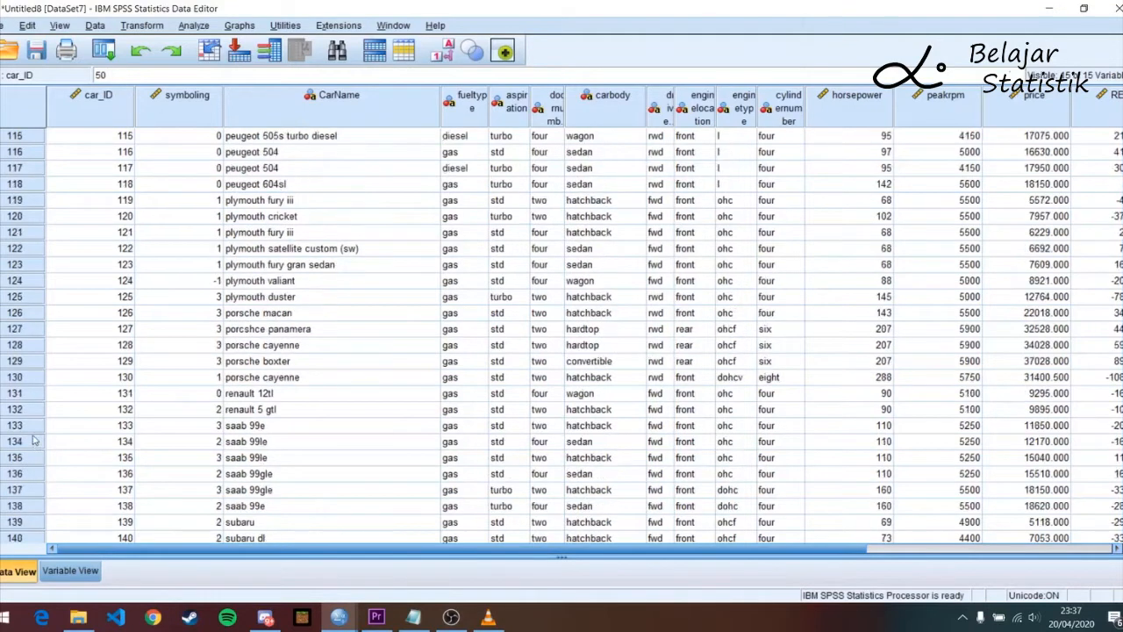
click(15, 377)
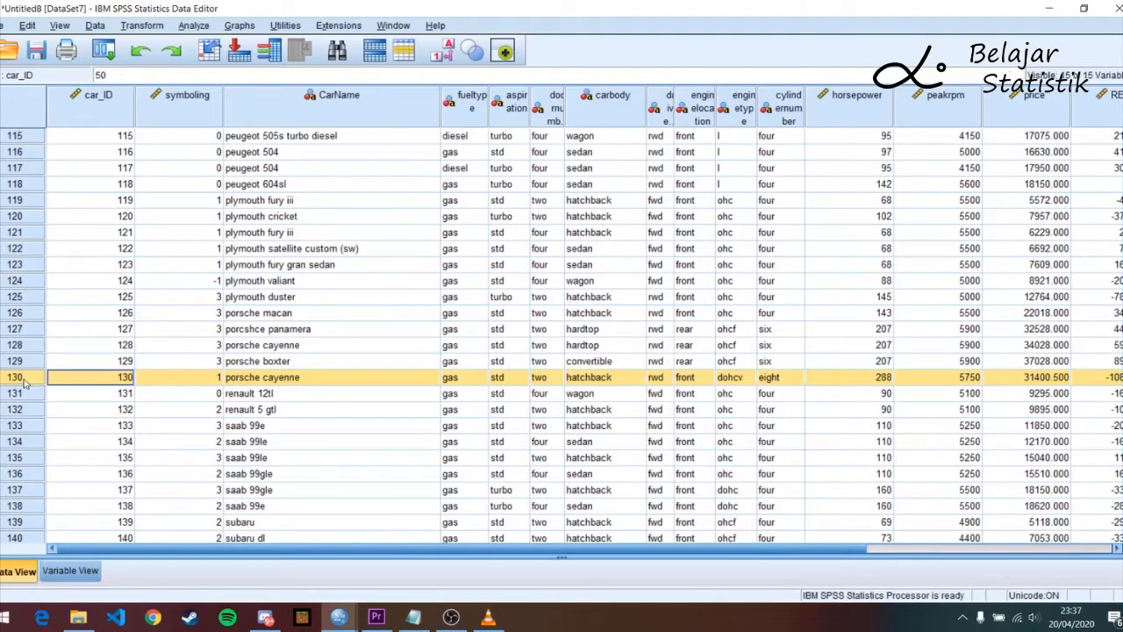
key(Delete)
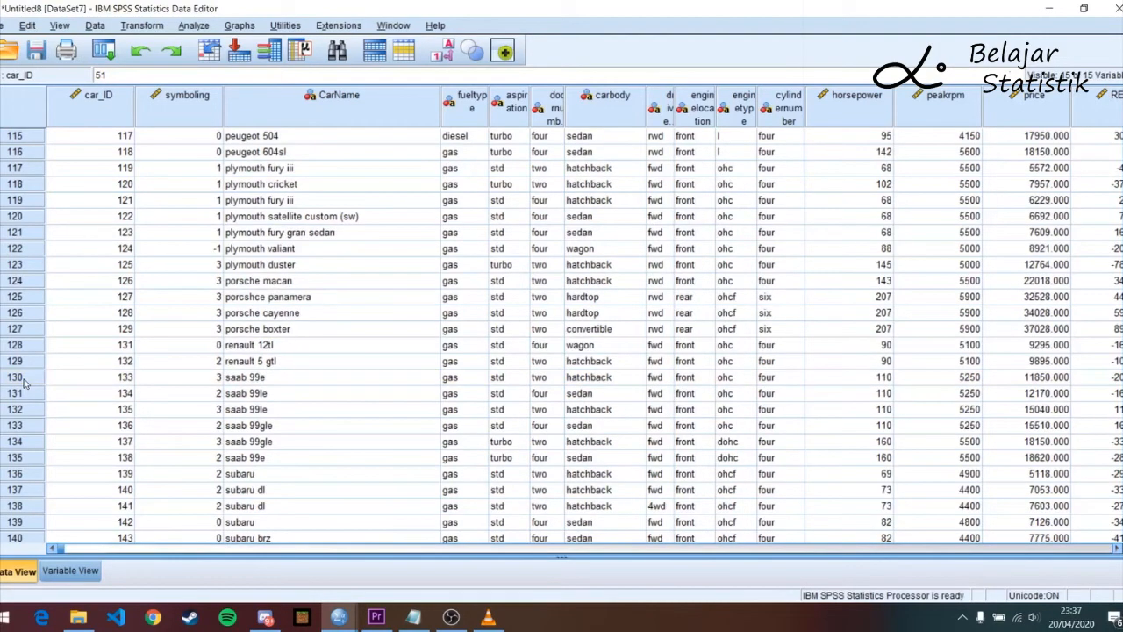
scroll(316, 294, up, 10)
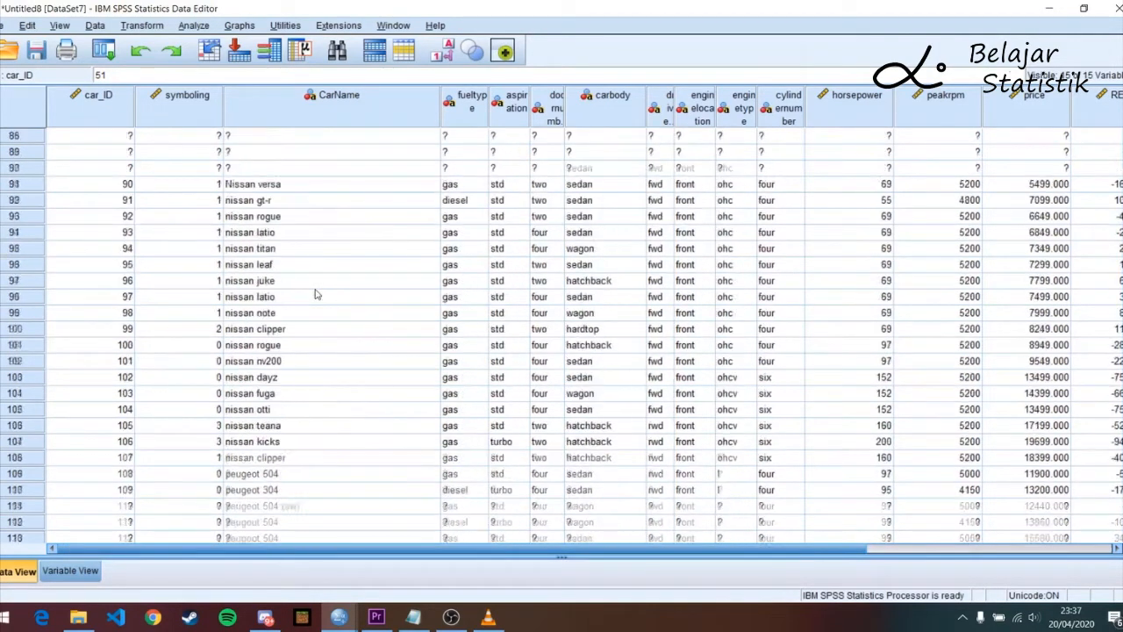
scroll(285, 173, up, 20)
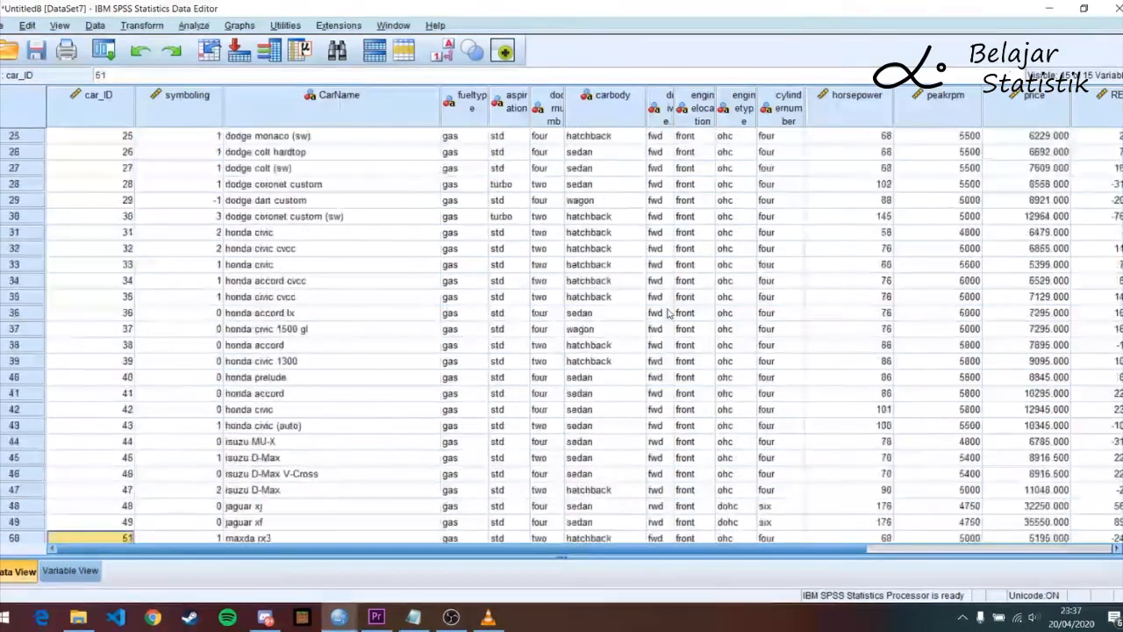
- Rerun the linear regression of price on horsepower and peakrpm on the trimmed data, reviewing its statistics, plots and save settings
scroll(342, 167, up, 3)
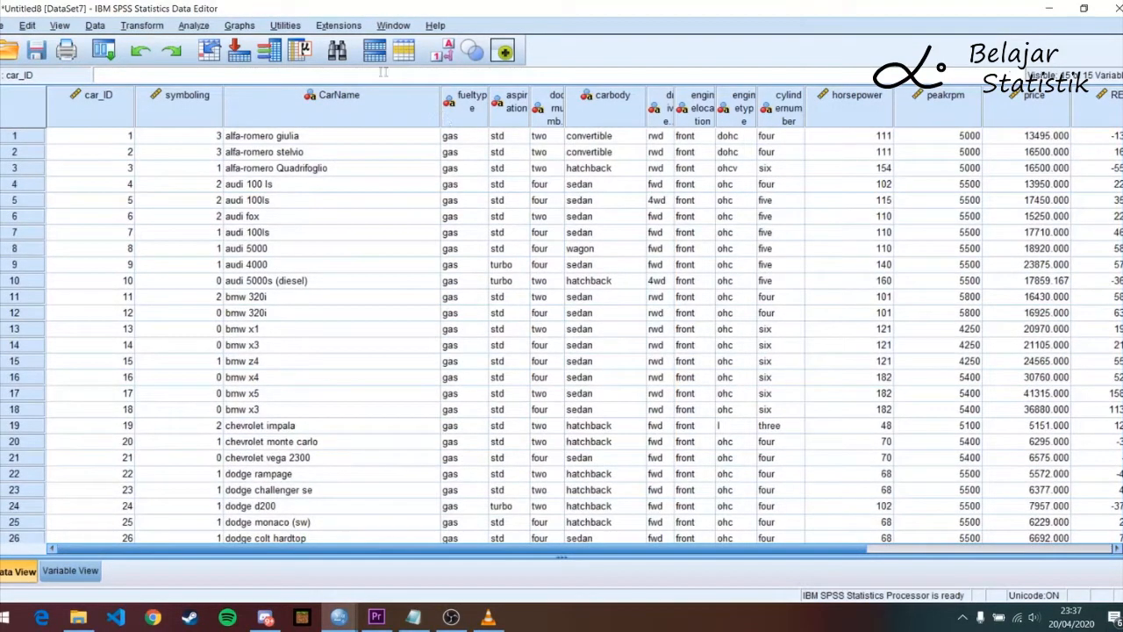
click(200, 26)
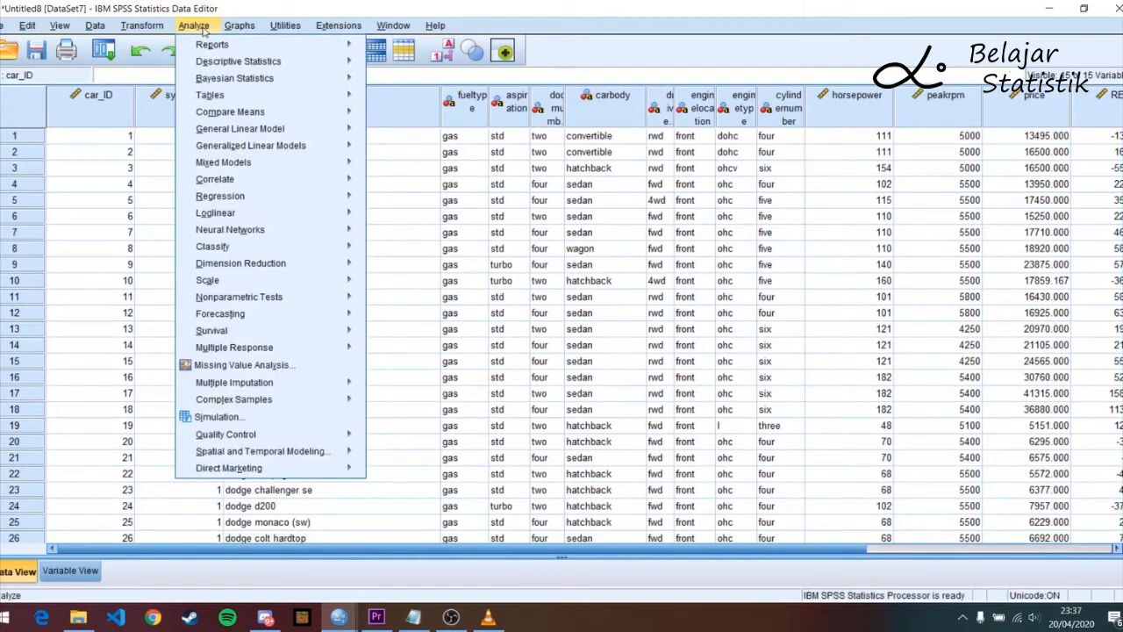
mouse_move(290, 196)
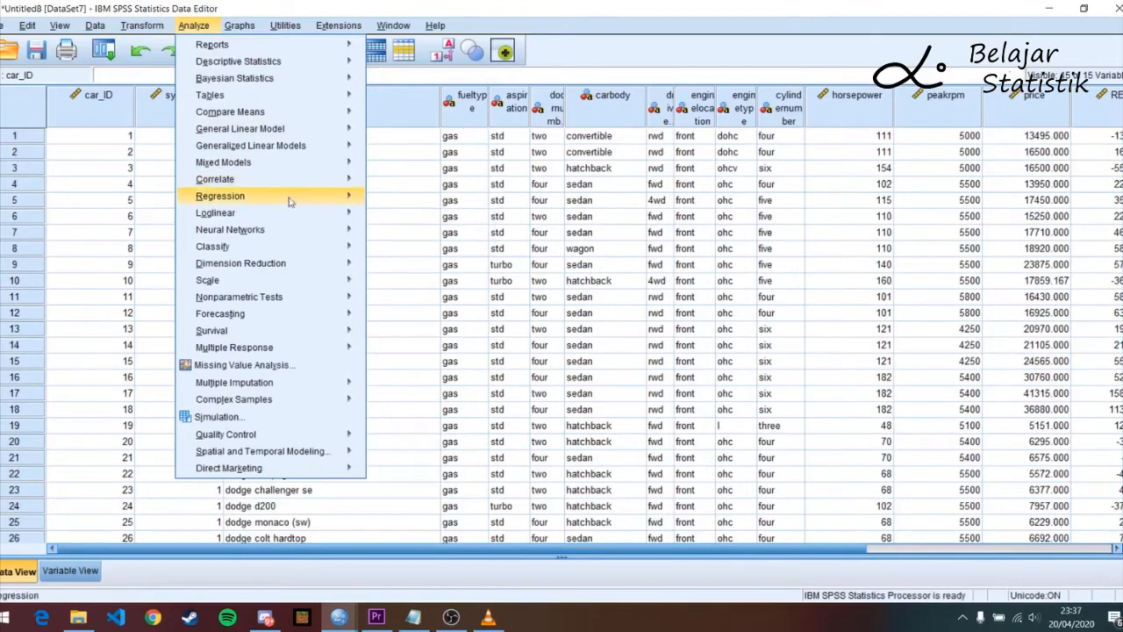
click(395, 218)
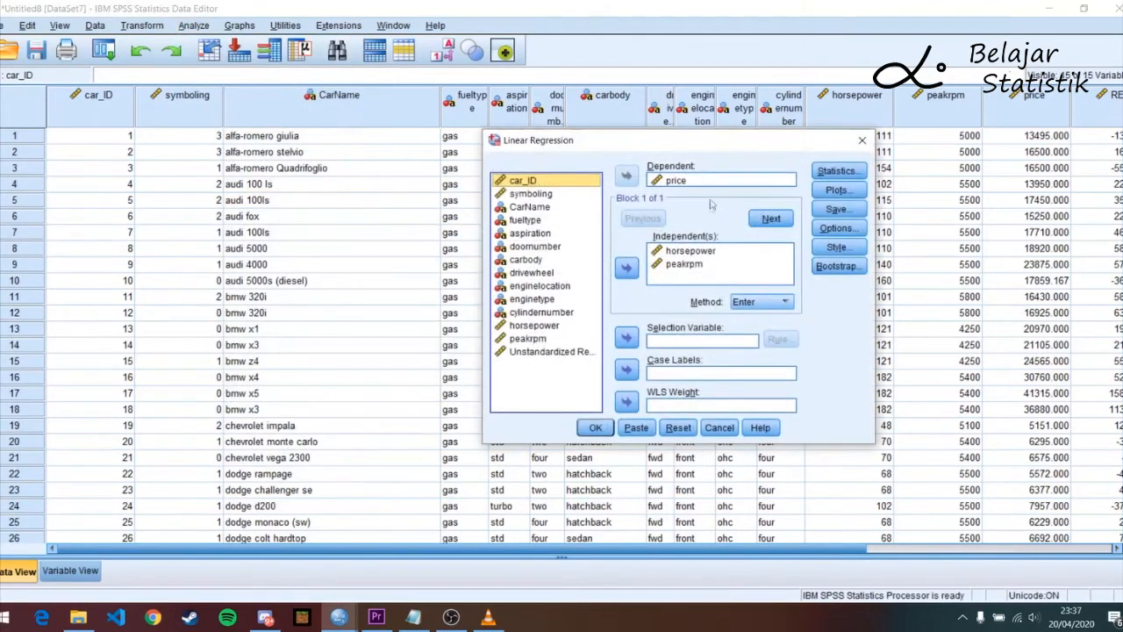
click(840, 173)
click(746, 349)
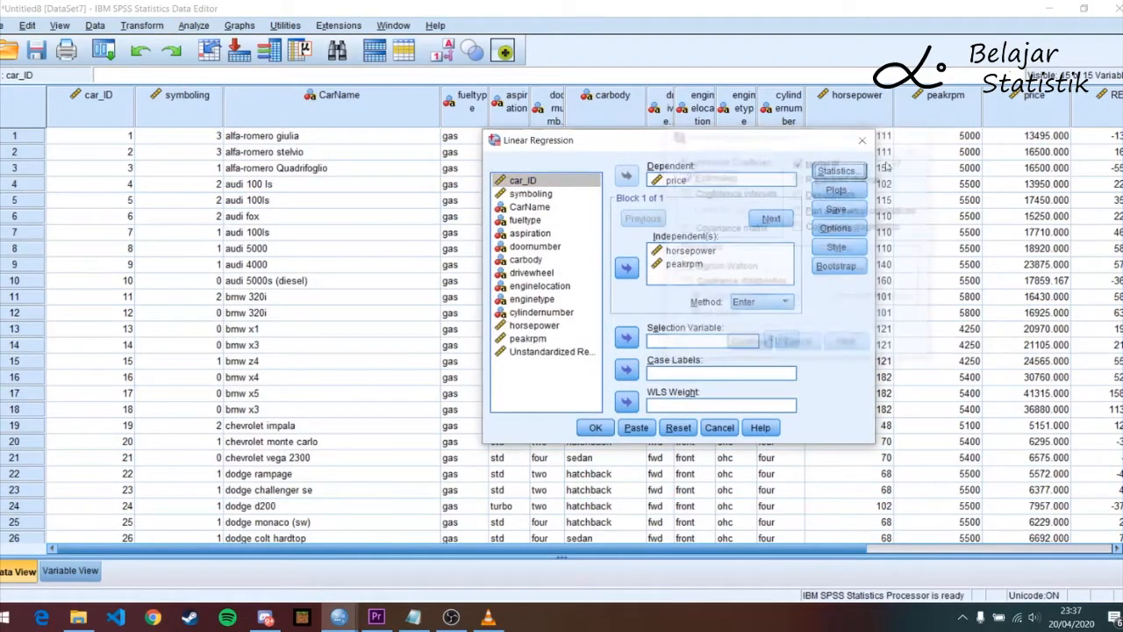
click(836, 189)
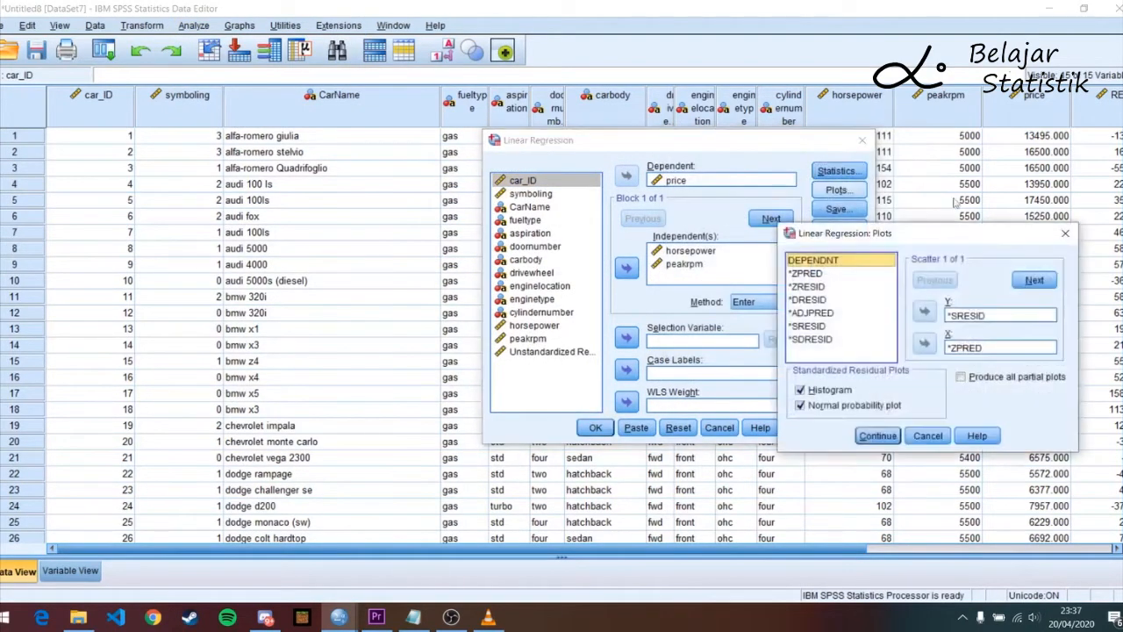
click(1065, 232)
click(836, 209)
click(950, 36)
click(595, 428)
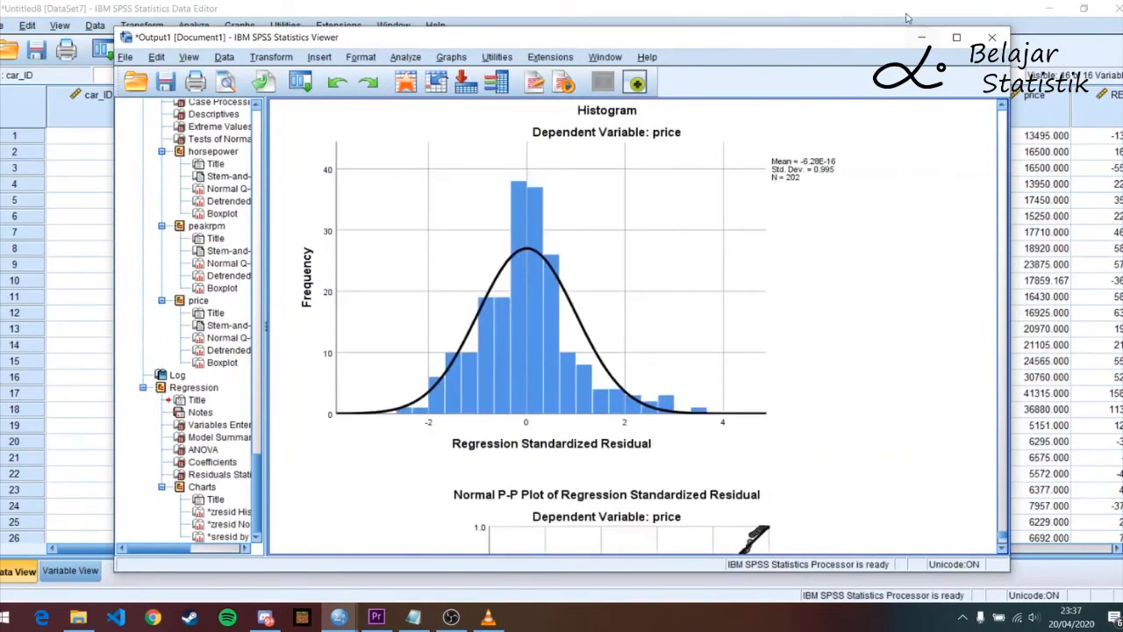
- Run a one-sample Kolmogorov-Smirnov test for normality on the new residual variable RES_2 in place of the earlier residual
click(921, 37)
drag(772, 548, 1040, 534)
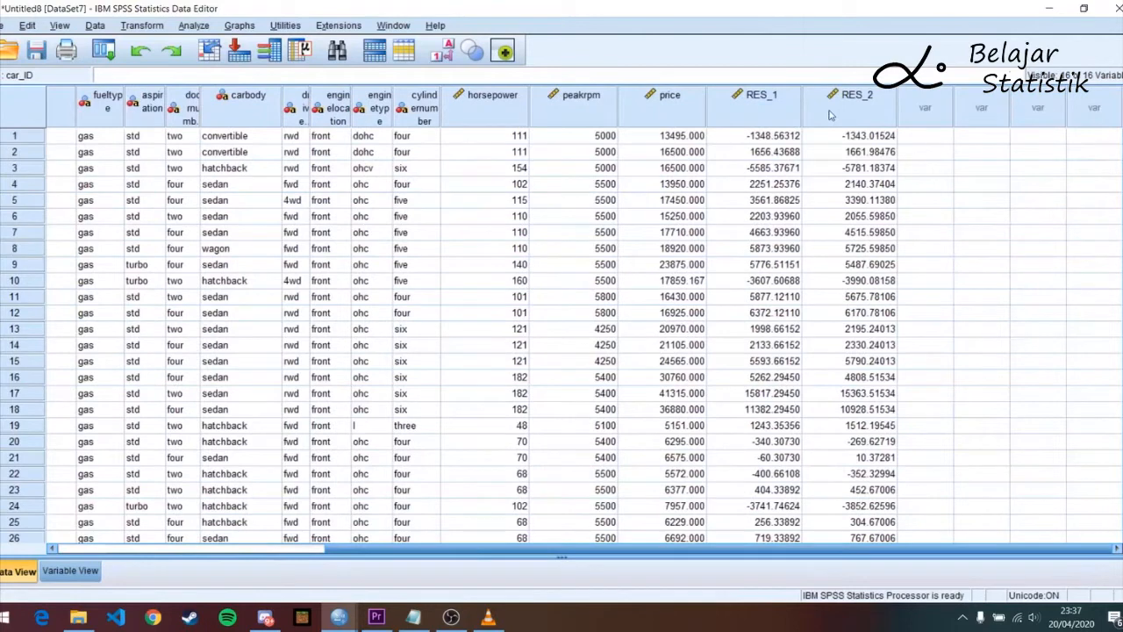
click(193, 26)
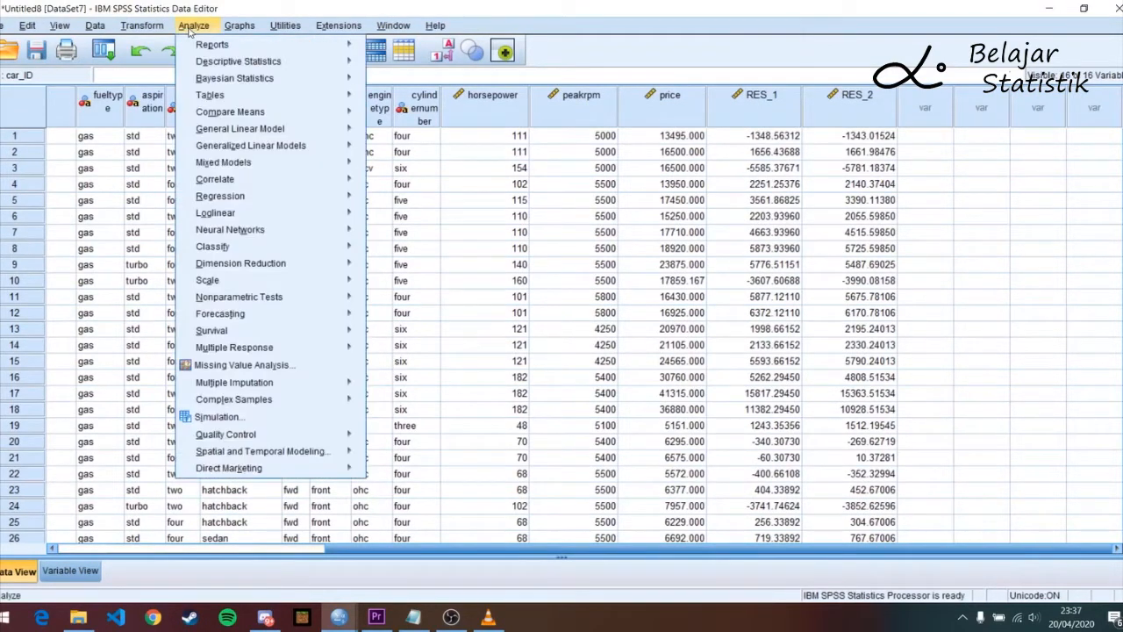
mouse_move(261, 301)
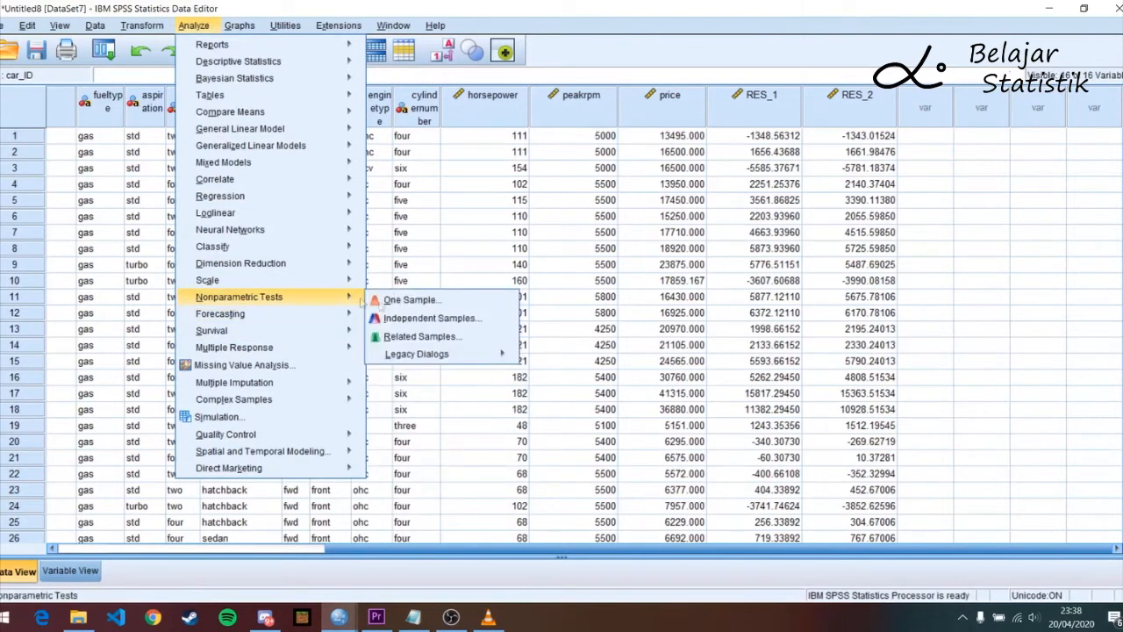
mouse_move(418, 356)
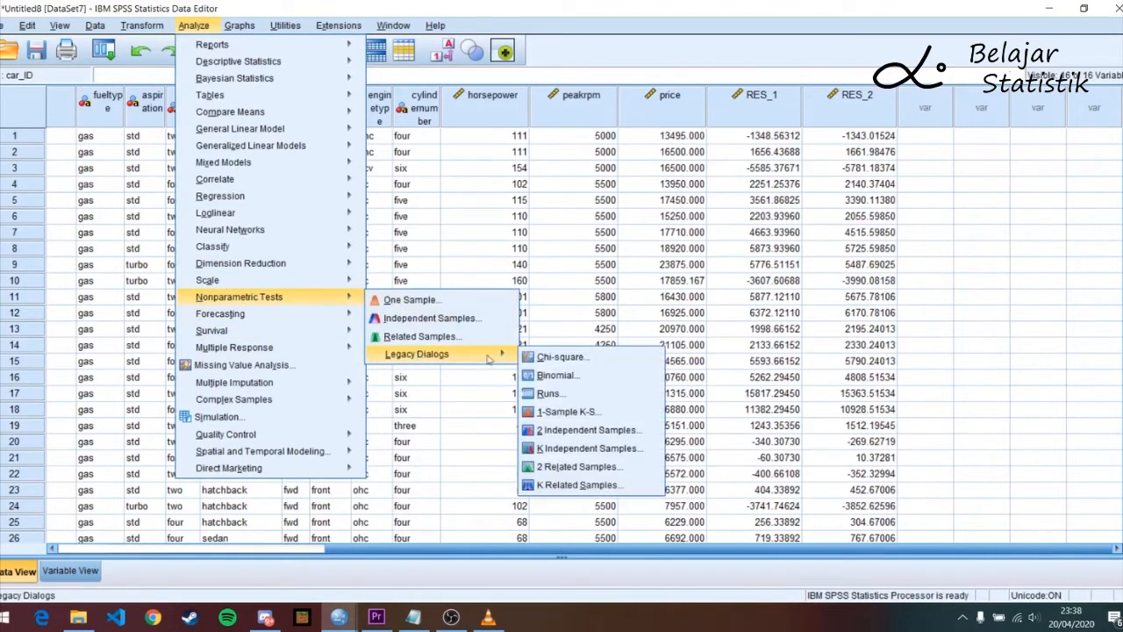
click(590, 412)
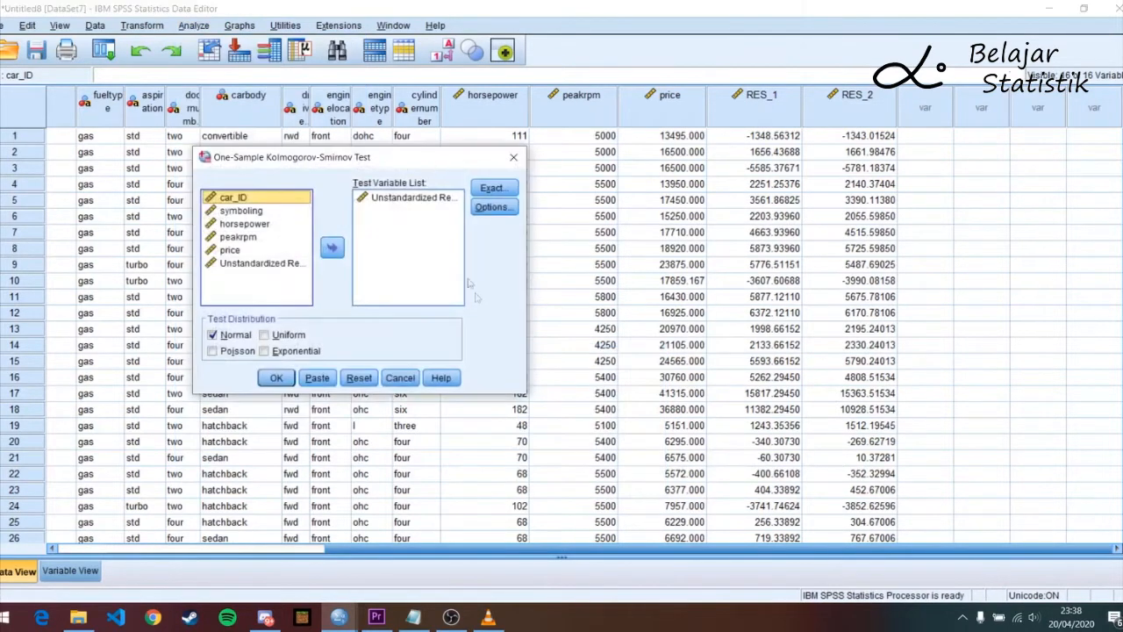
click(413, 197)
click(332, 248)
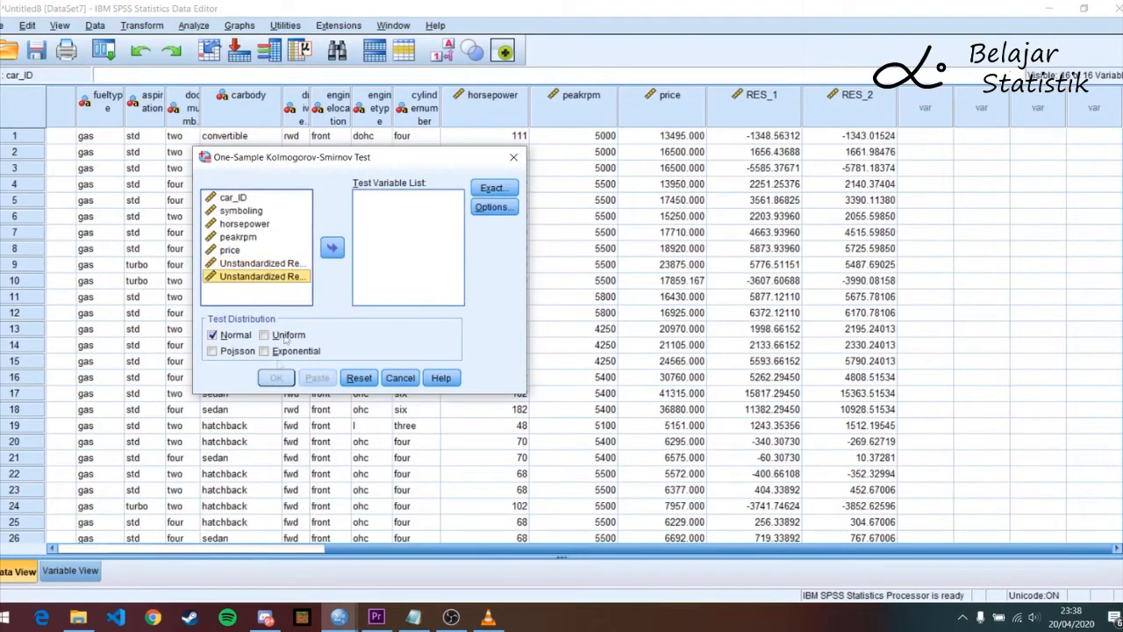
click(332, 249)
click(275, 377)
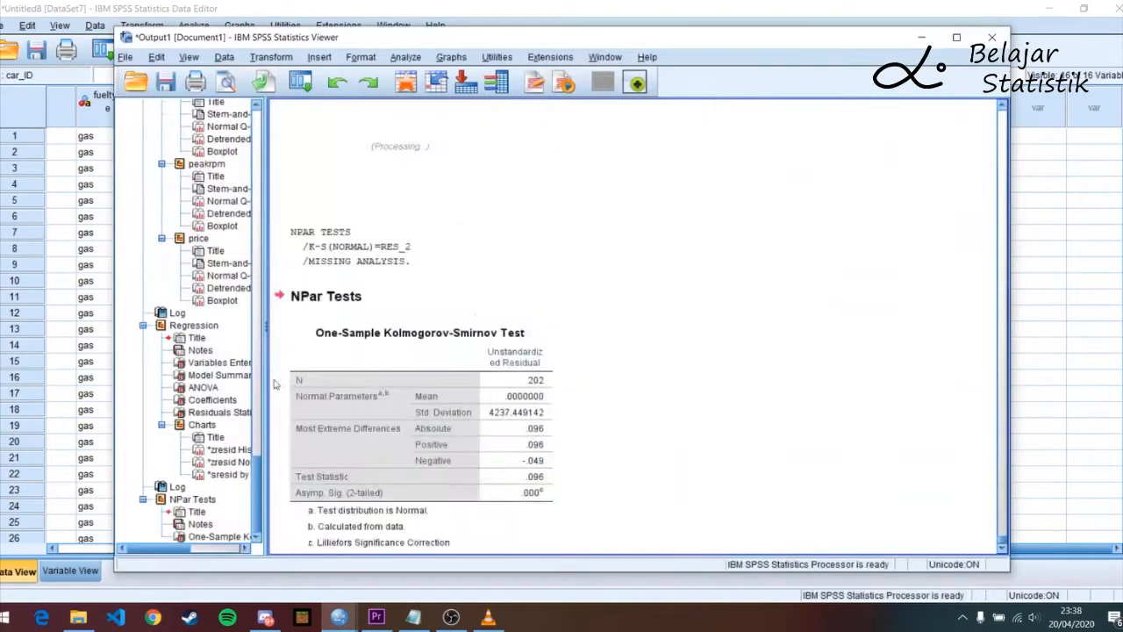
- Examine the Asymp. Sig. (2-tailed) value of the Kolmogorov-Smirnov test and return to the data
click(553, 461)
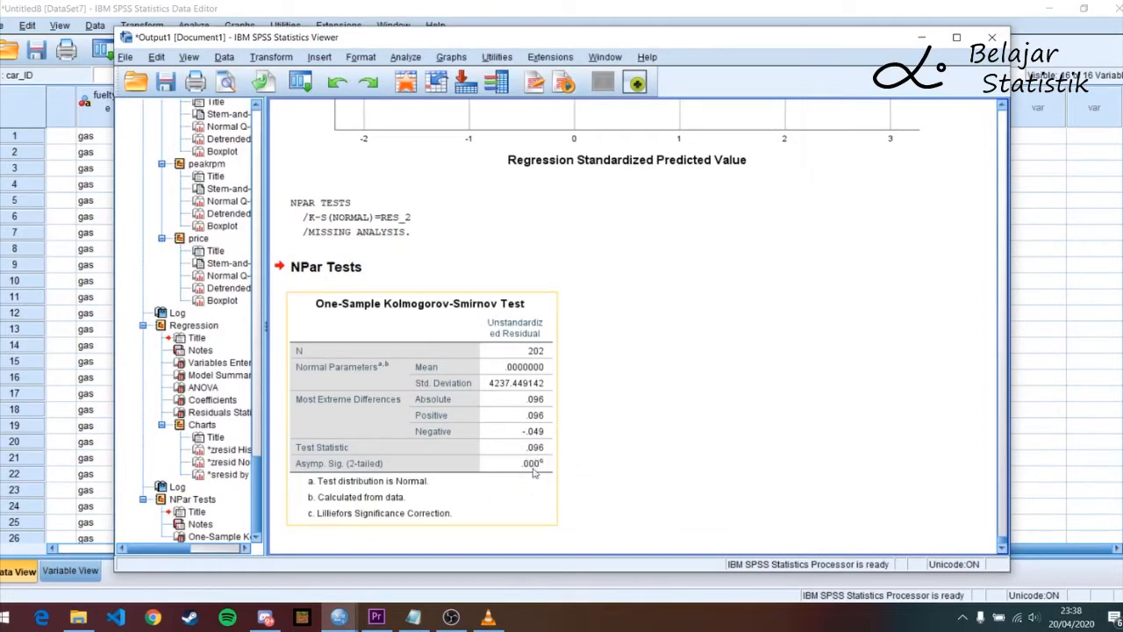
click(575, 452)
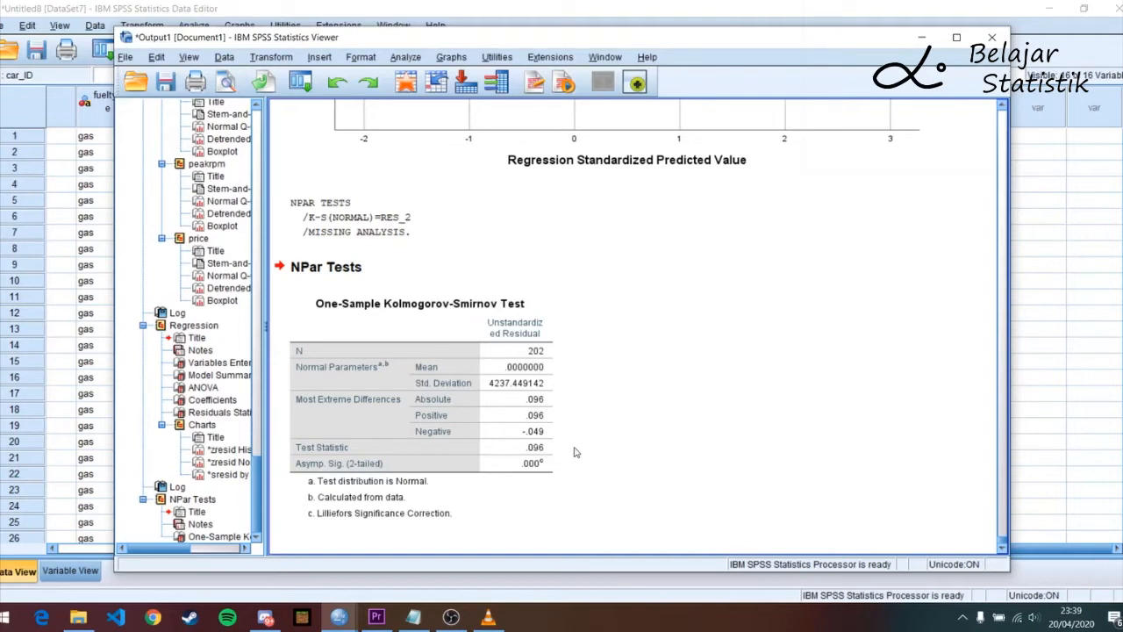
click(668, 6)
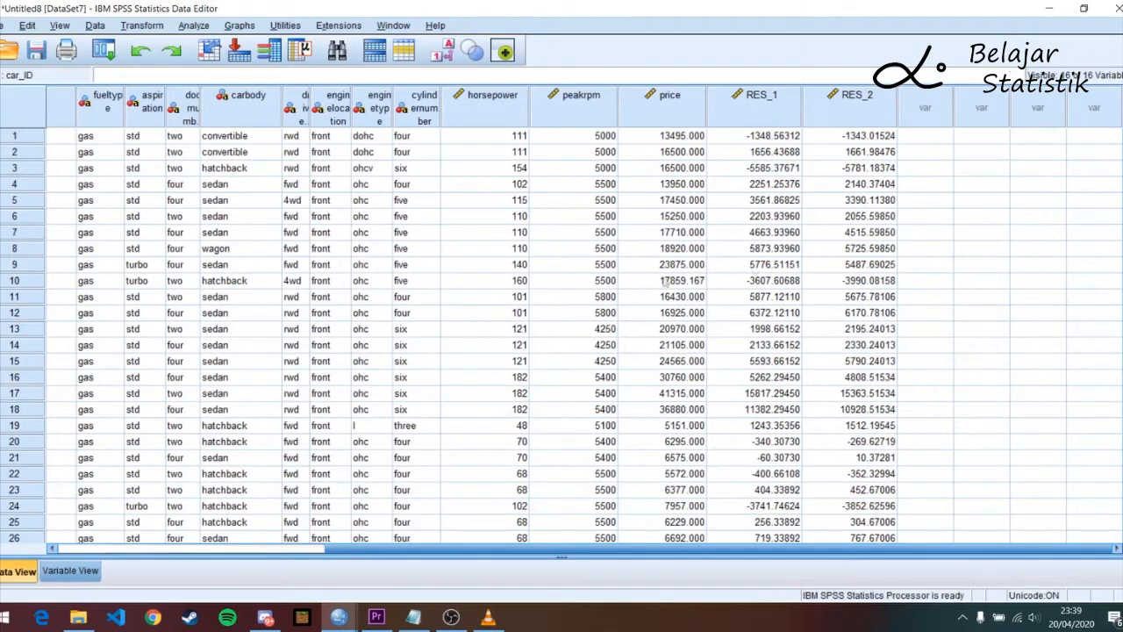
click(835, 14)
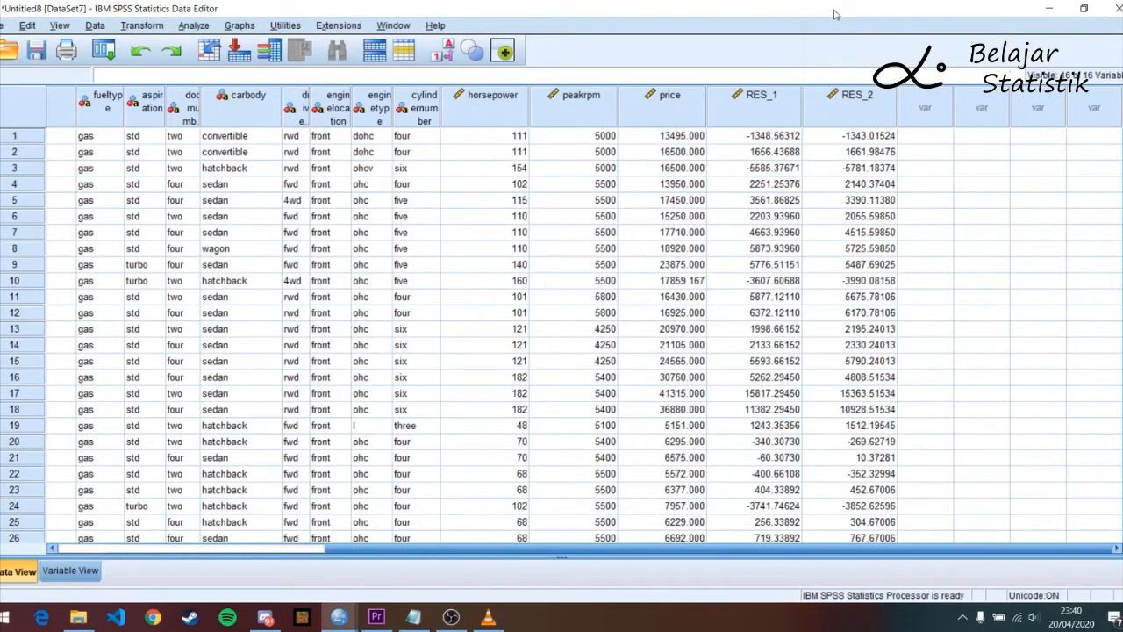
- Switch to the Untitled9 dataset and build the compute expression LG10(price) for a new variable
key(alt+Tab)
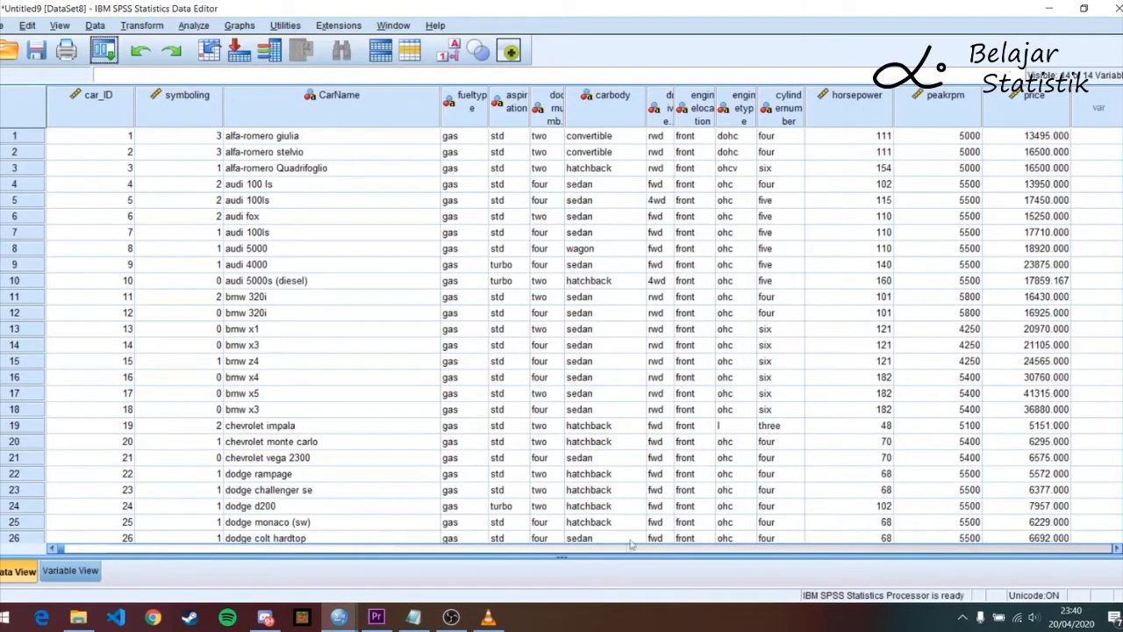
drag(572, 554, 538, 550)
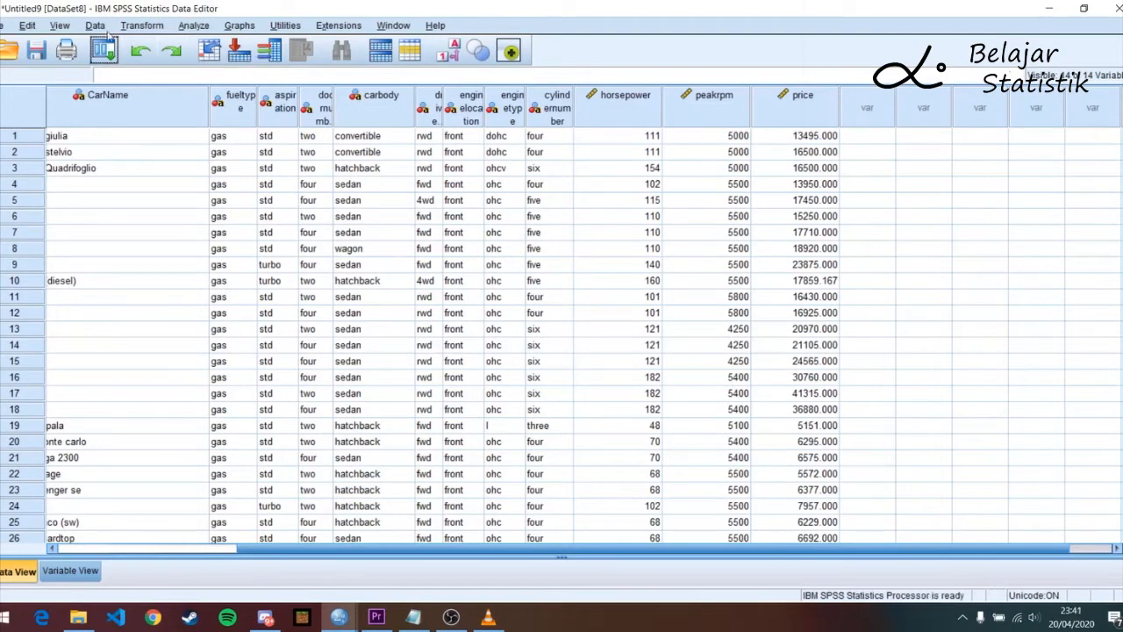
click(142, 25)
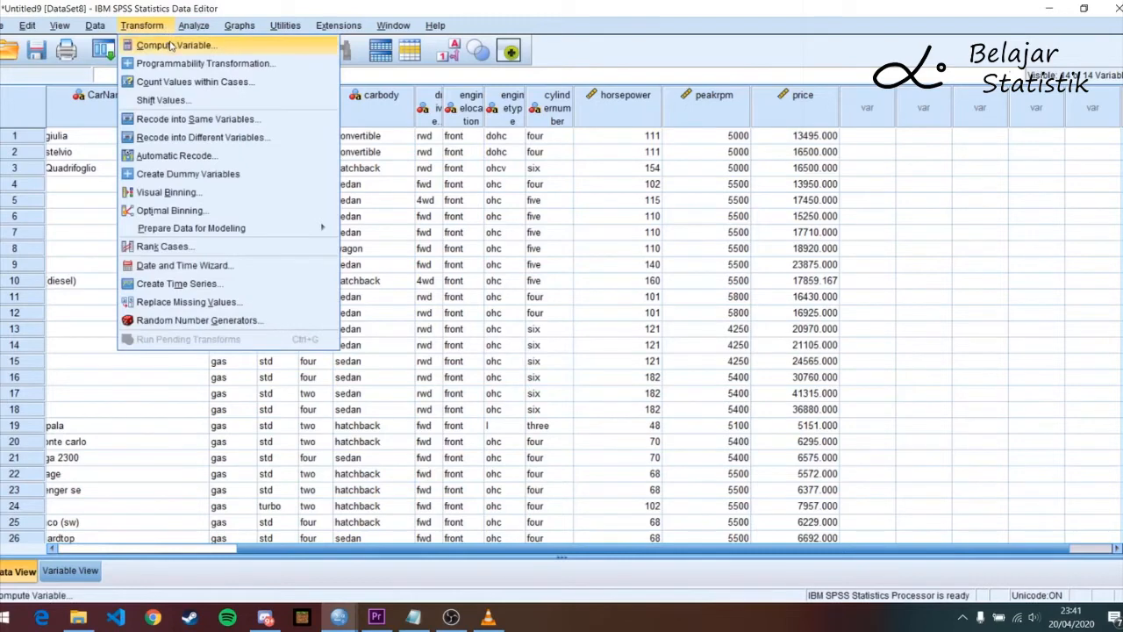
click(169, 43)
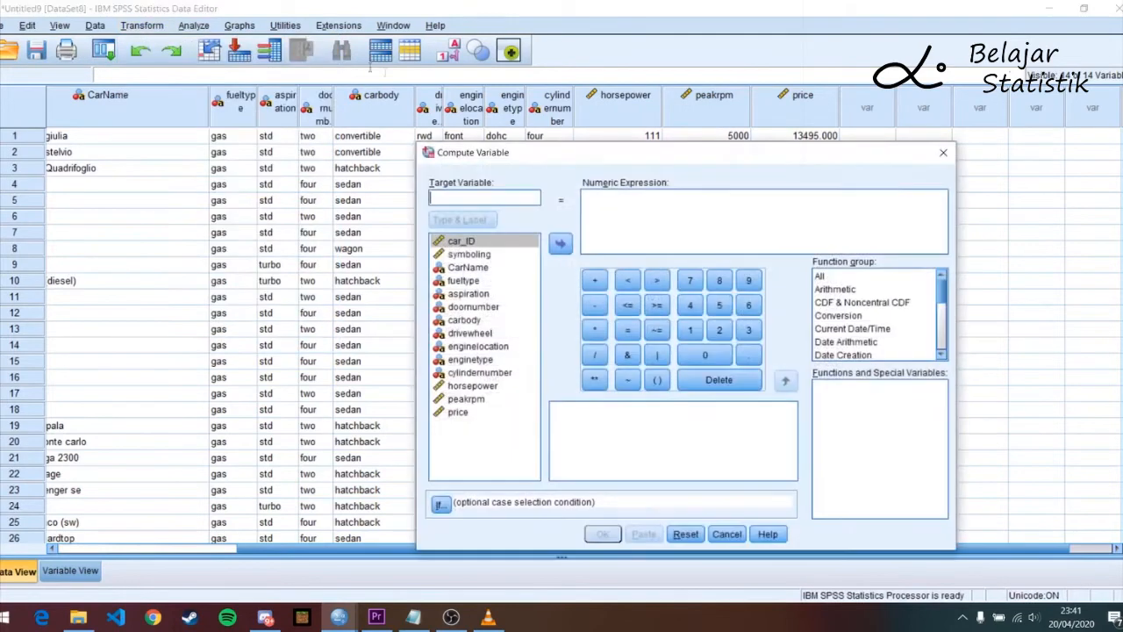
click(825, 278)
scroll(847, 402, down, 15)
scroll(846, 404, down, 4)
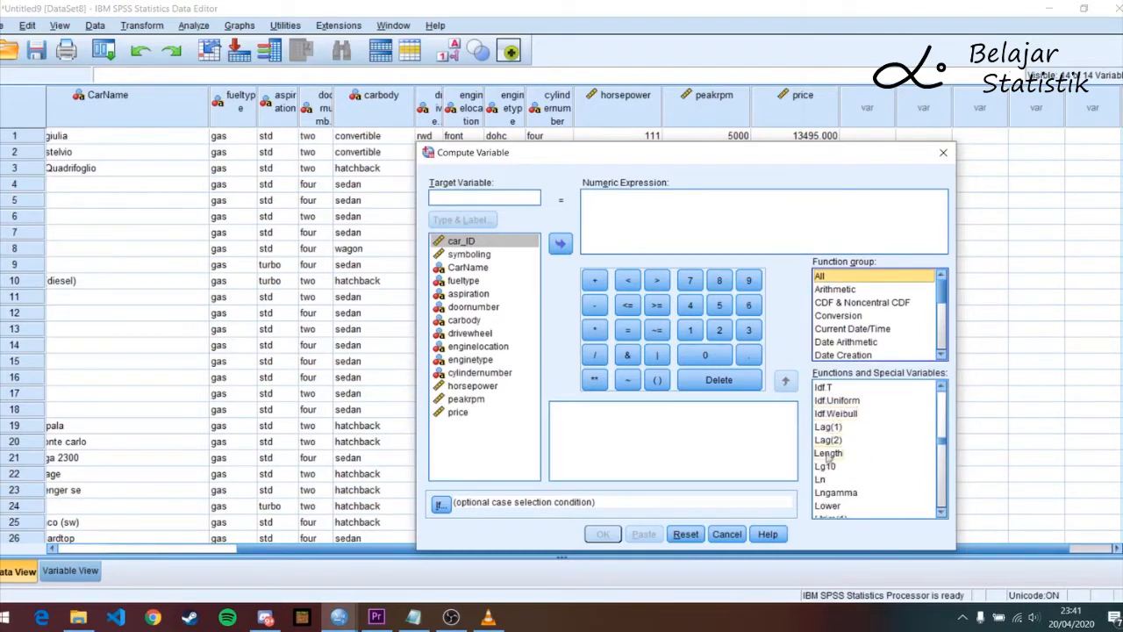
double_click(826, 465)
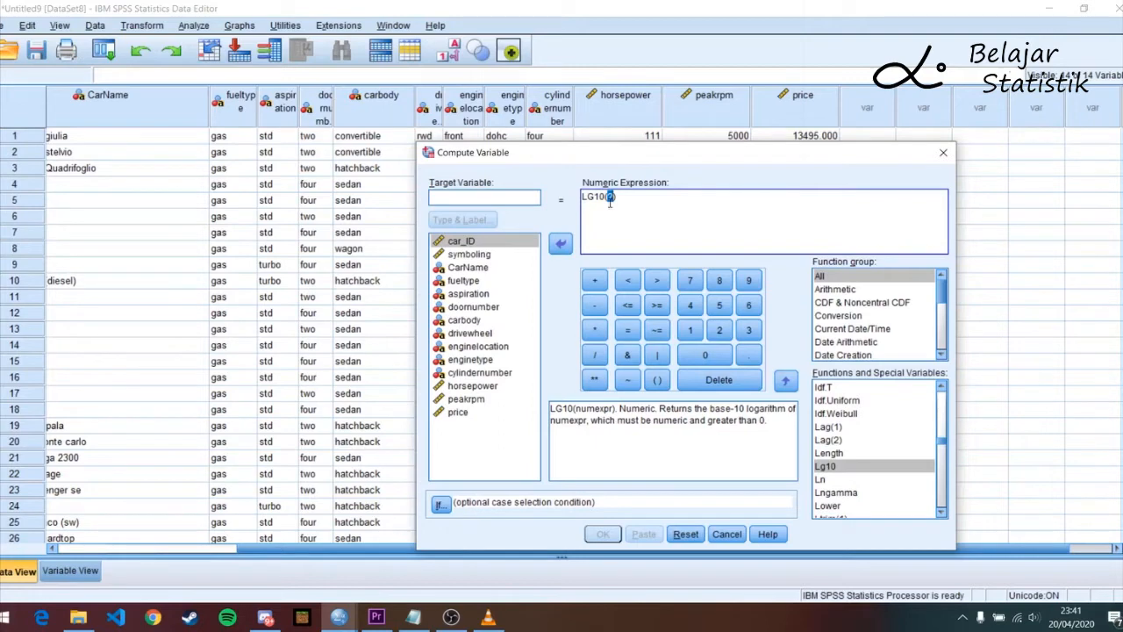
double_click(459, 413)
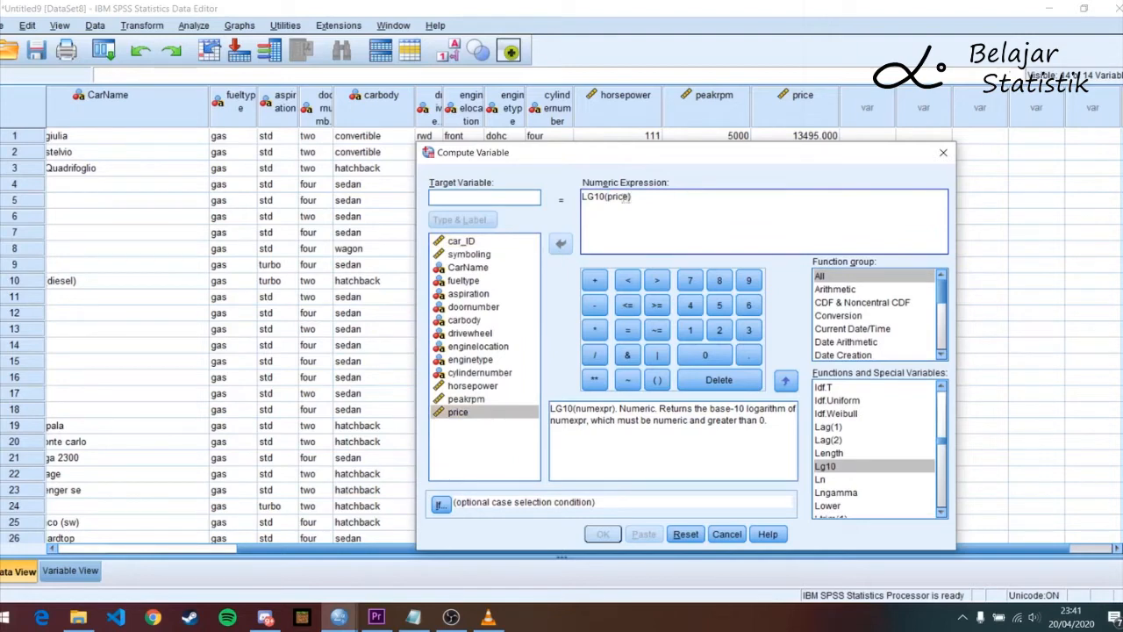
- Name the target variable lgy and compute it from the LG10(price) expression
drag(634, 197, 581, 195)
click(641, 195)
click(506, 200)
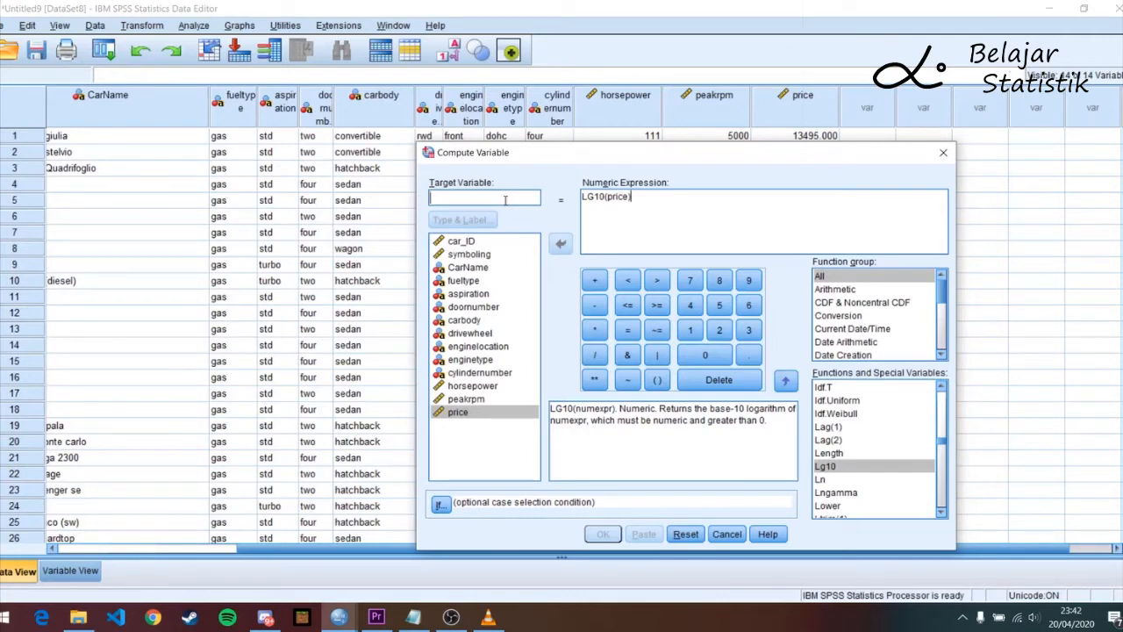
text(lgy)
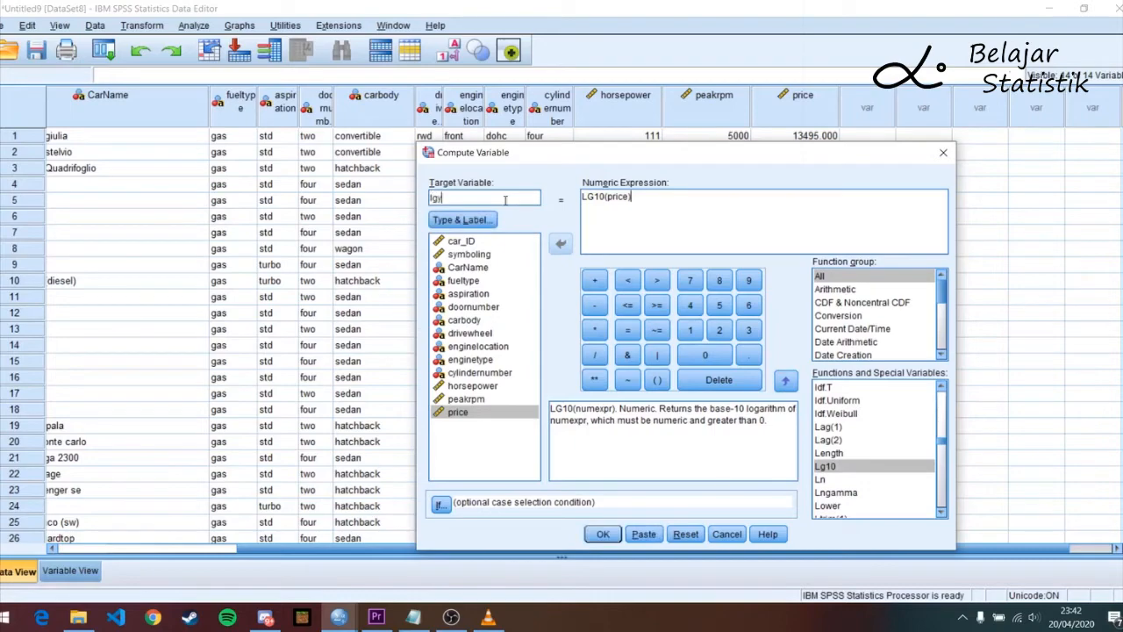
click(602, 533)
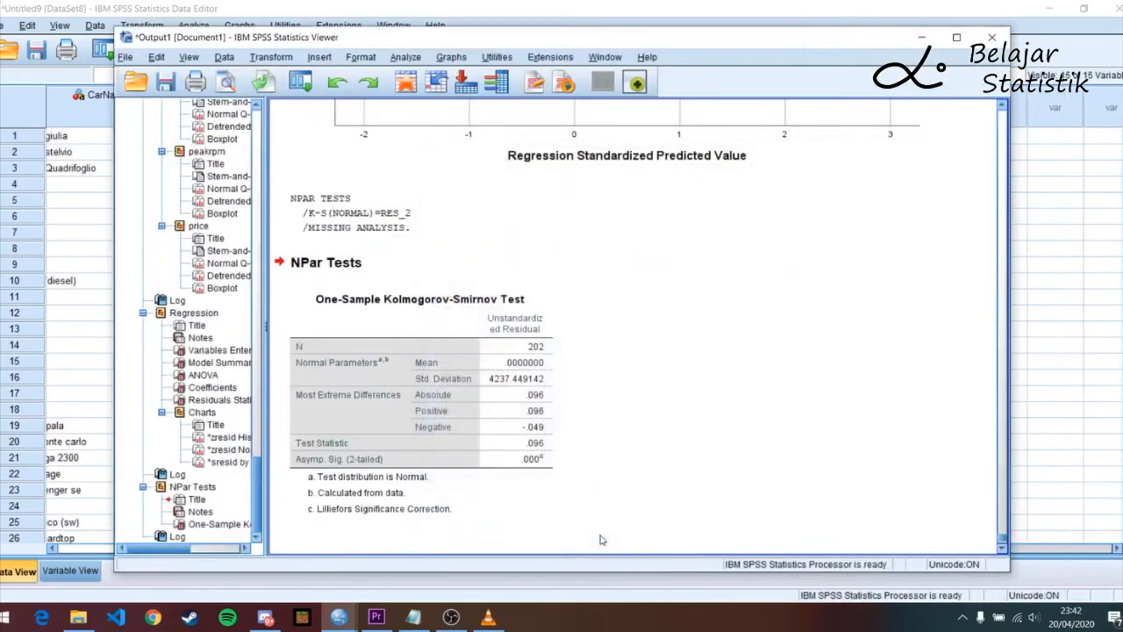
- Return to the data and inspect the values in the lgy column
click(695, 8)
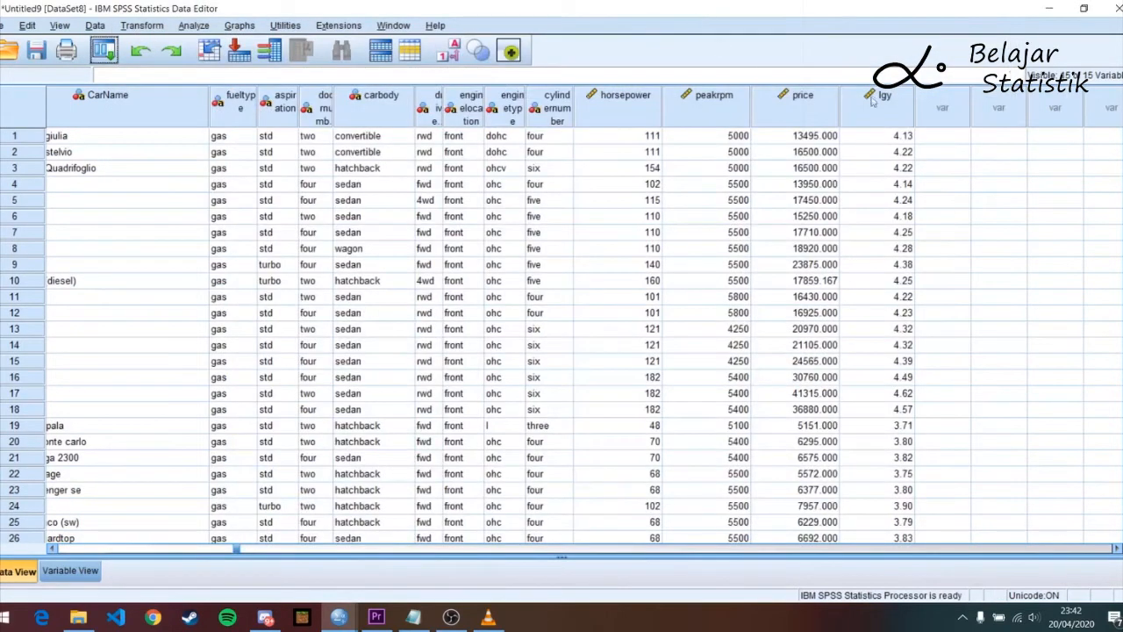
click(903, 115)
scroll(899, 201, down, 7)
scroll(902, 201, up, 5)
scroll(901, 201, up, 2)
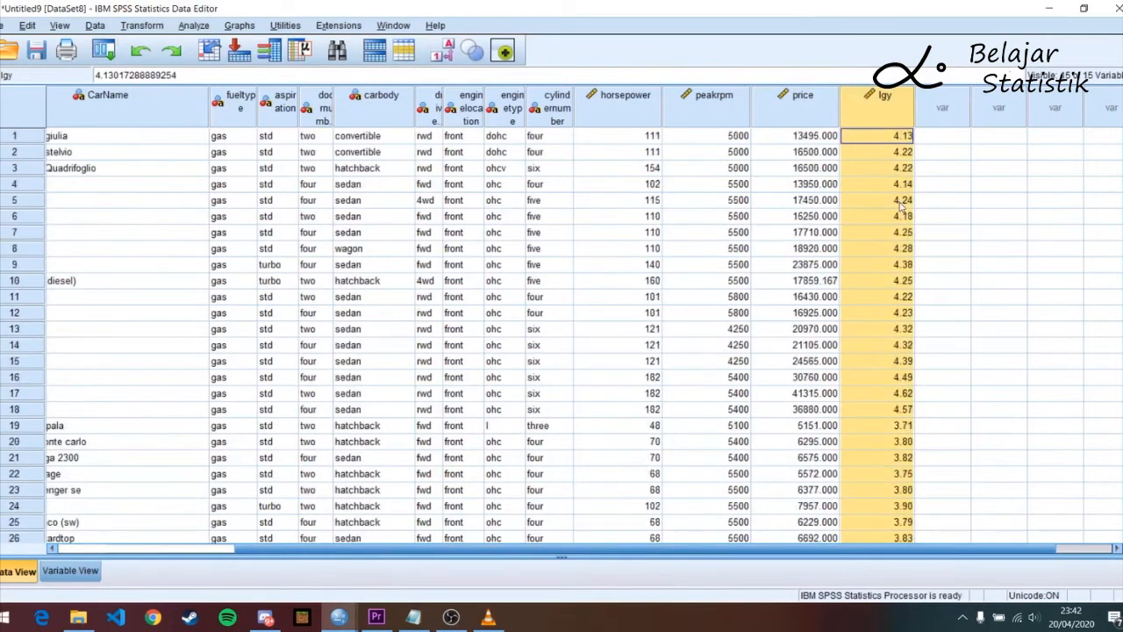
- Set up a linear regression with lgy as the dependent variable and horsepower and peakrpm as the independent variables
click(195, 25)
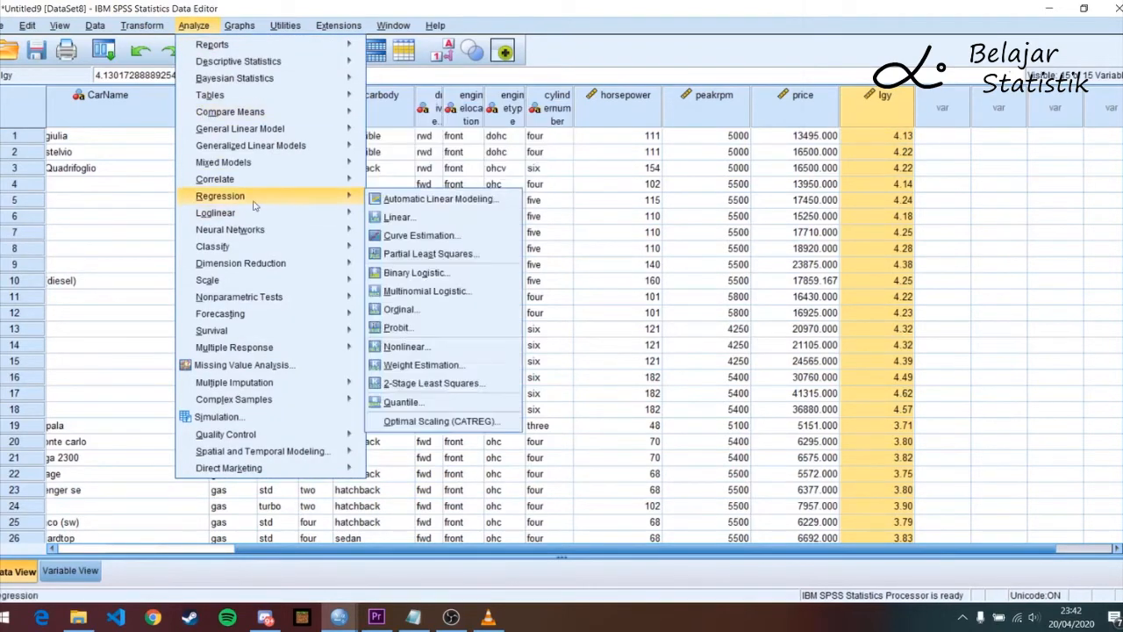
mouse_move(263, 195)
click(412, 214)
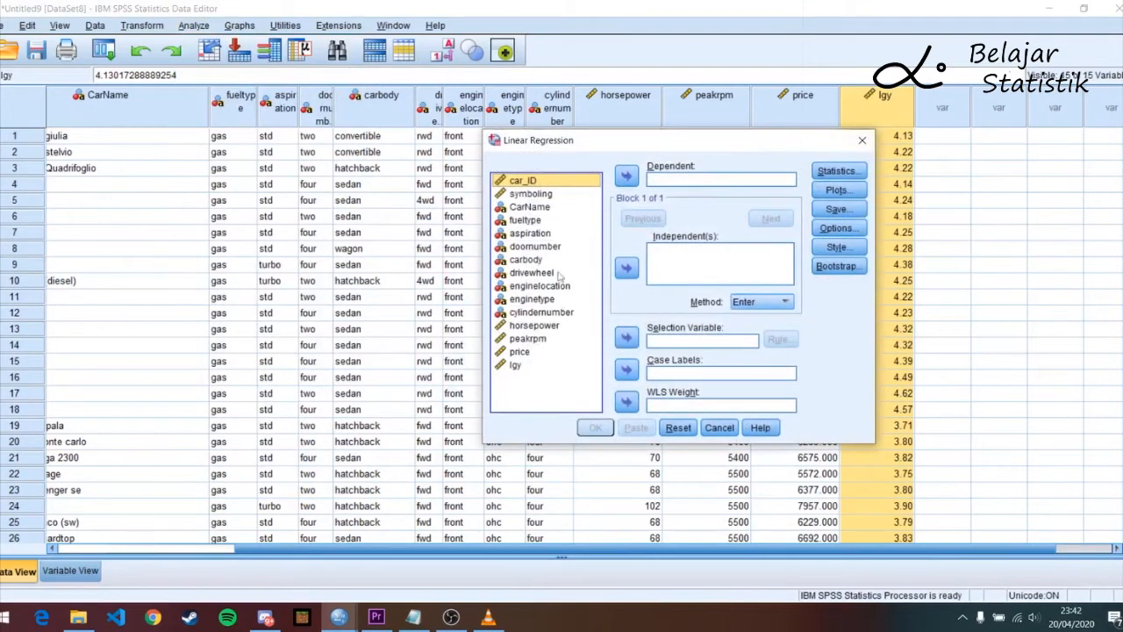
click(516, 364)
click(627, 176)
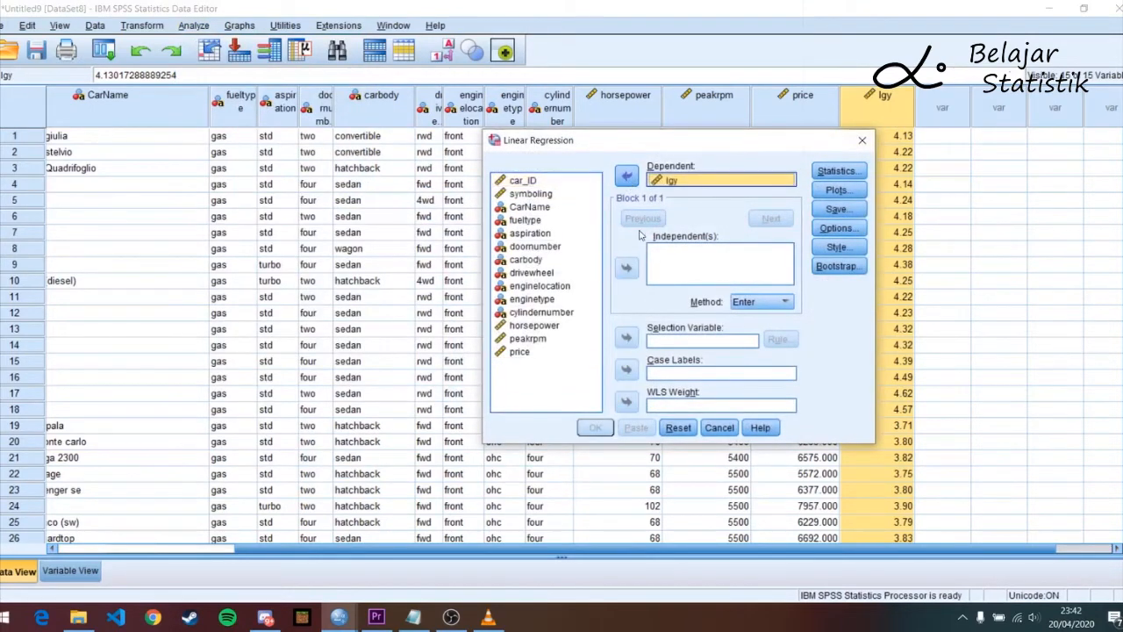
click(535, 325)
double_click(562, 329)
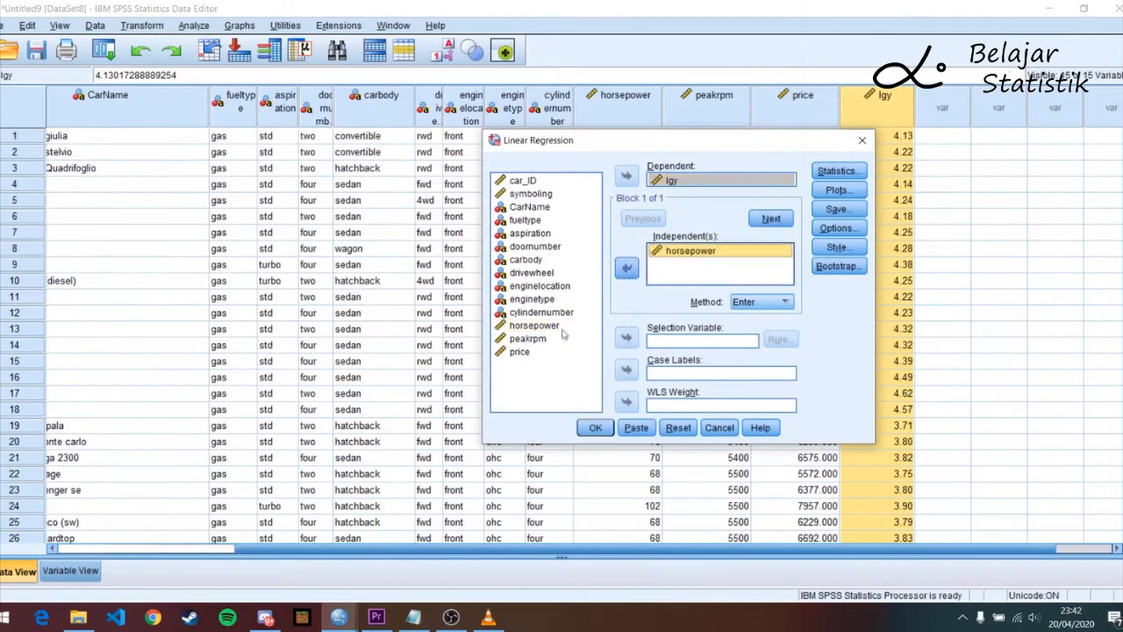
click(527, 338)
double_click(528, 338)
- Keep the default regression statistics and request a *SRESID (Y) against *ZPRED (X) scatterplot, a histogram and a normal probability plot
click(838, 171)
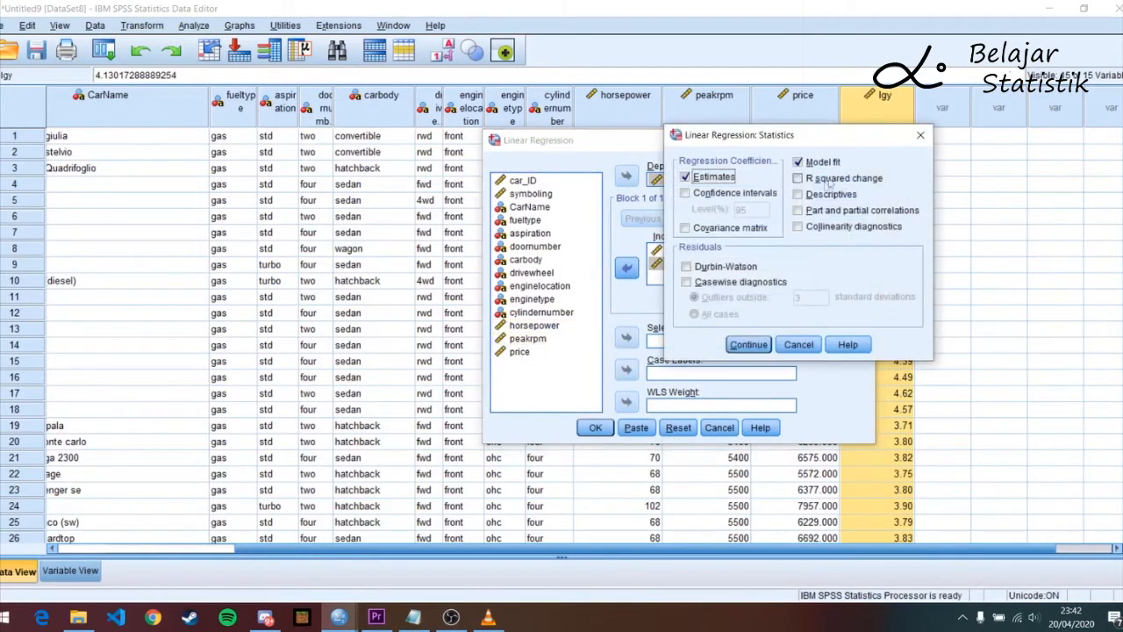
click(748, 344)
click(837, 189)
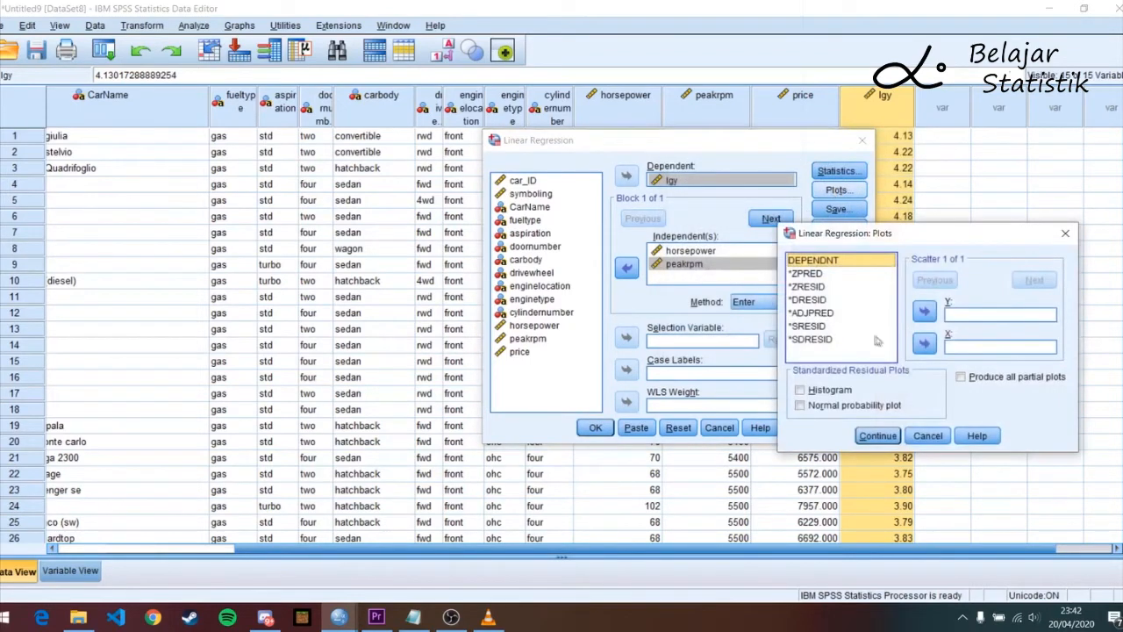
click(831, 327)
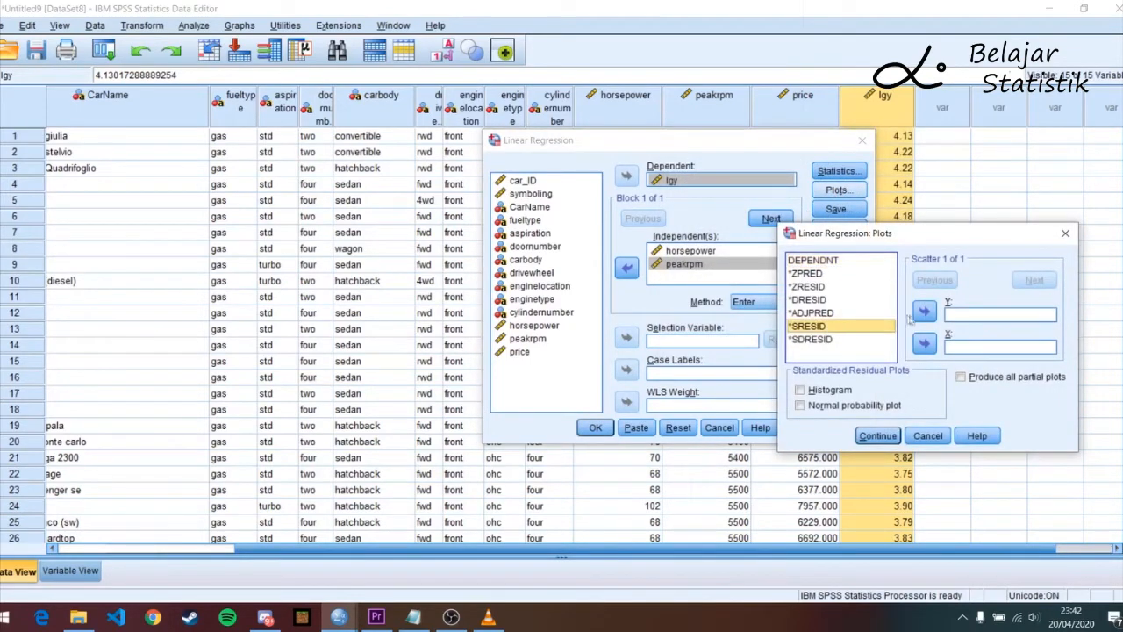
click(924, 310)
click(827, 276)
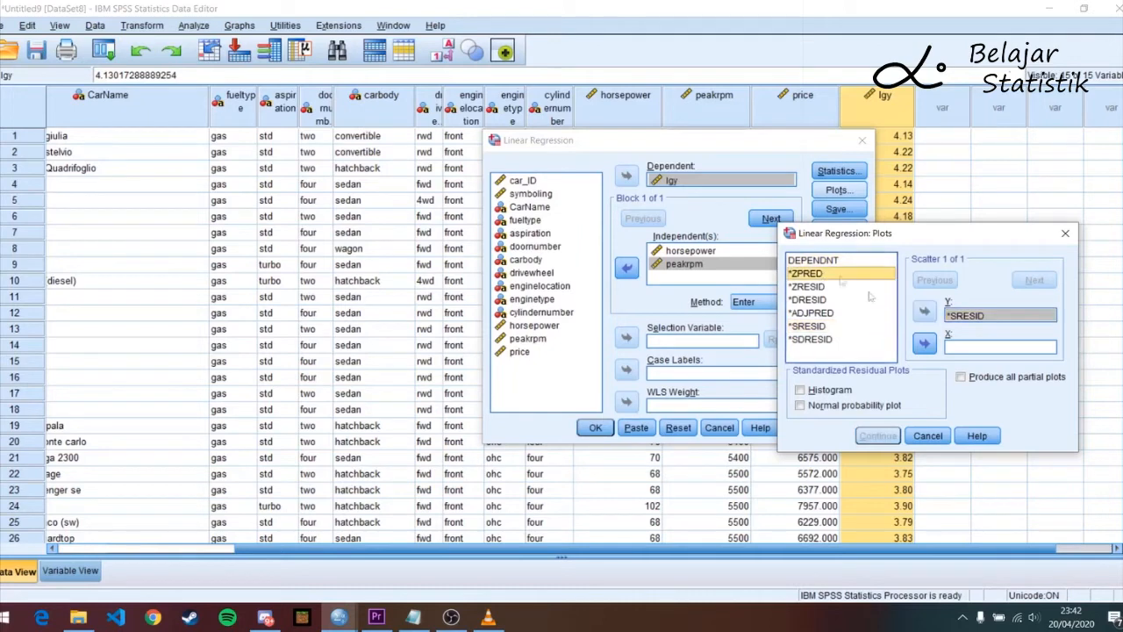
click(924, 343)
click(827, 392)
click(827, 406)
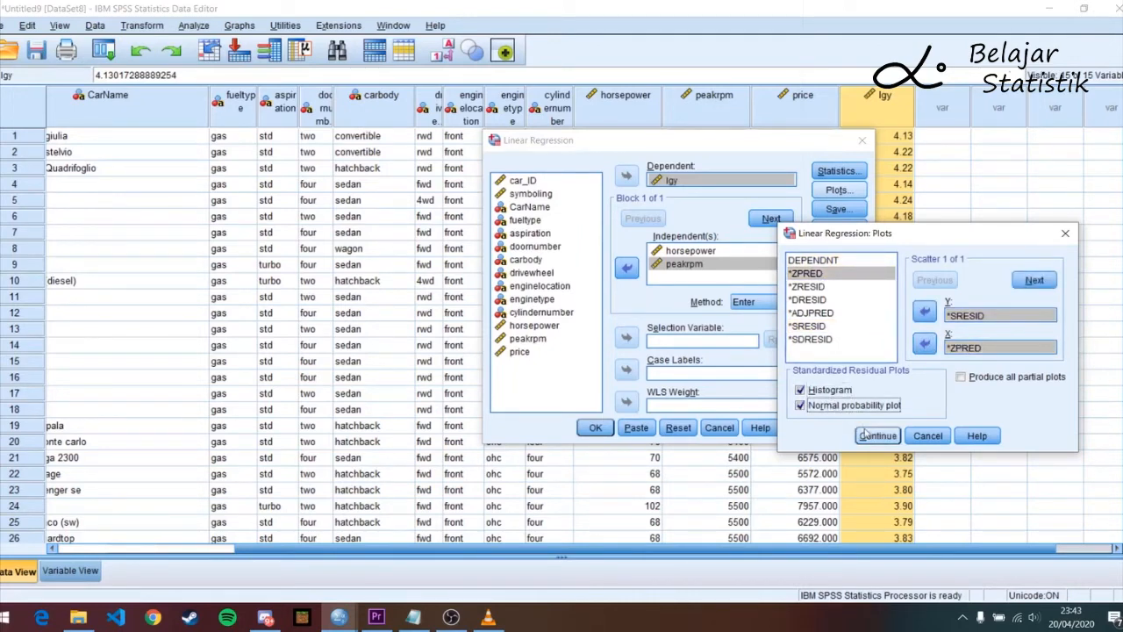
click(877, 435)
- Save the unstandardized residuals as a variable and run the lgy regression
click(836, 211)
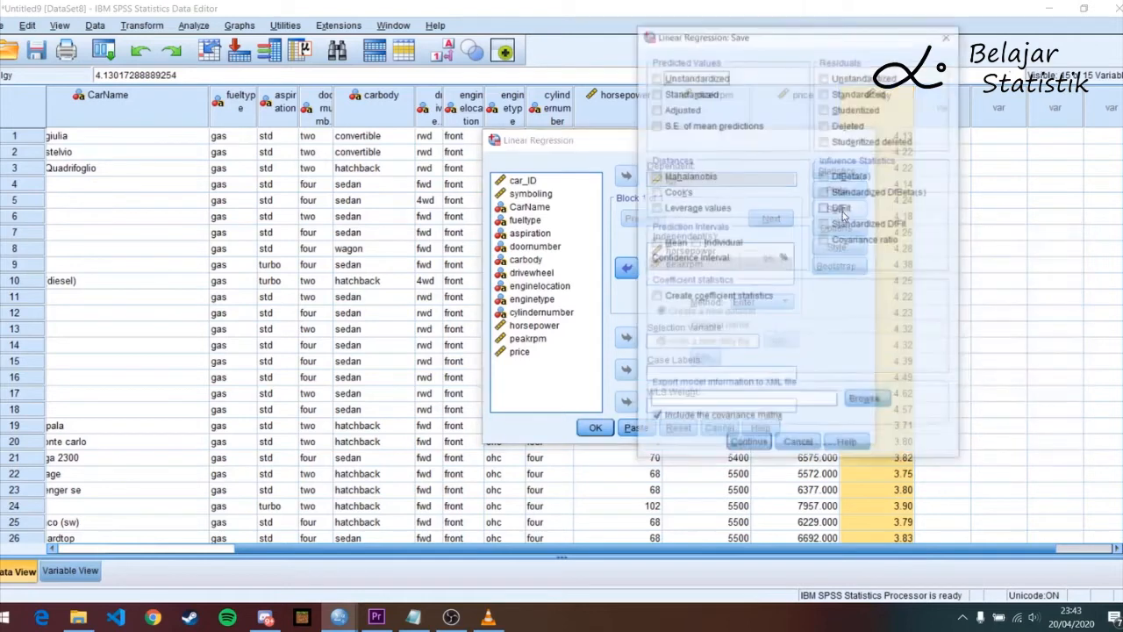
click(843, 77)
click(748, 445)
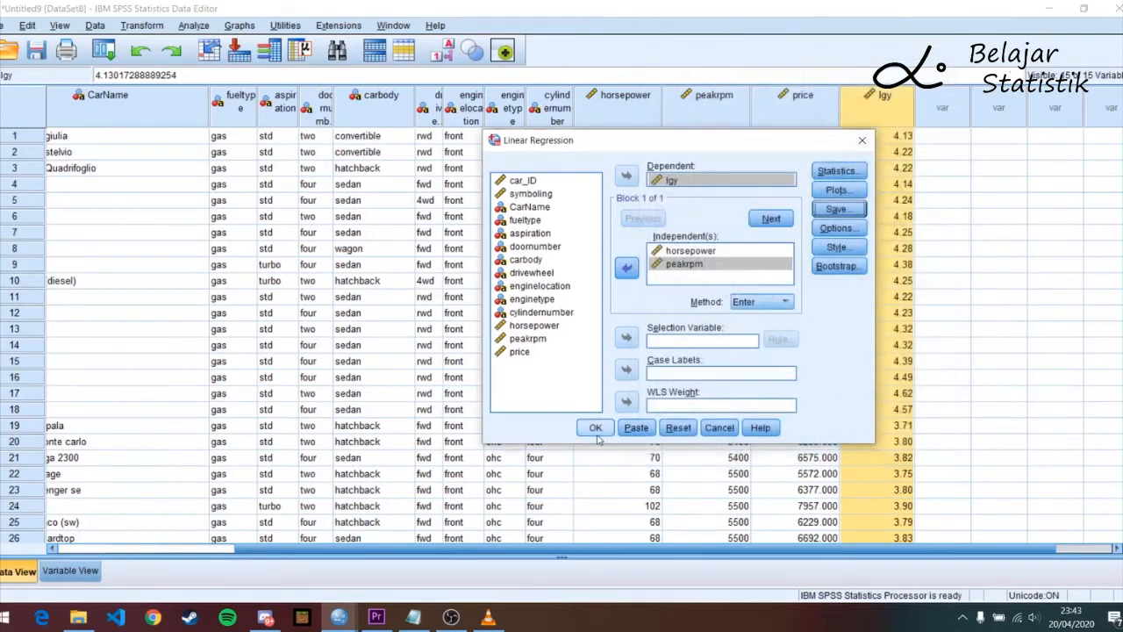
click(595, 427)
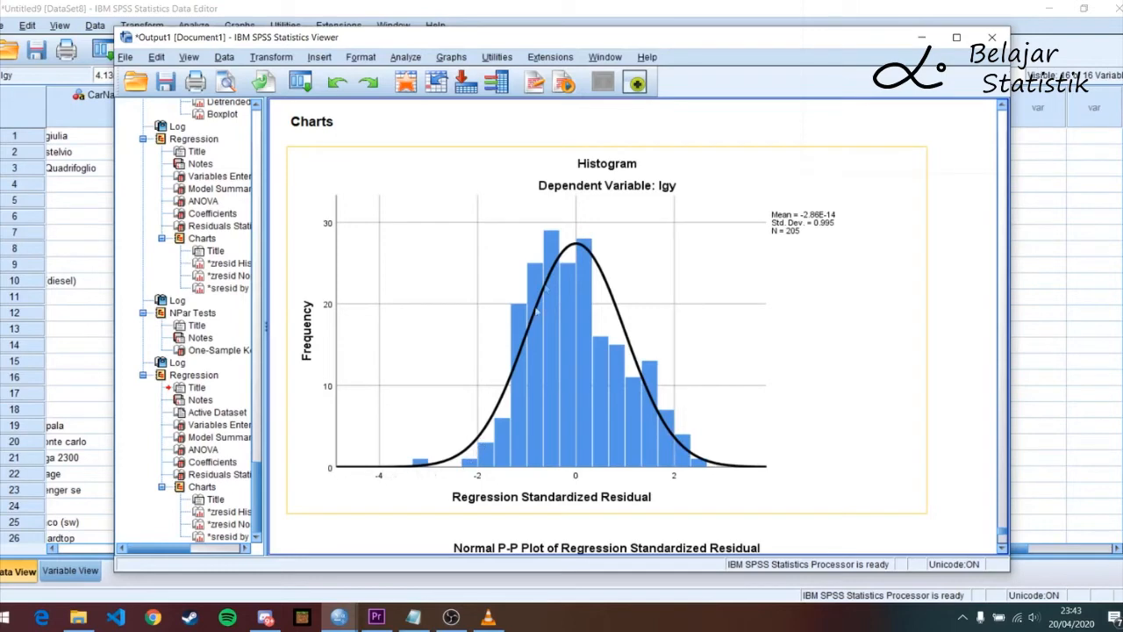
- Examine the residual histogram, normal P-P plot and scatterplot for lgy, and return to the data
scroll(787, 465, down, 5)
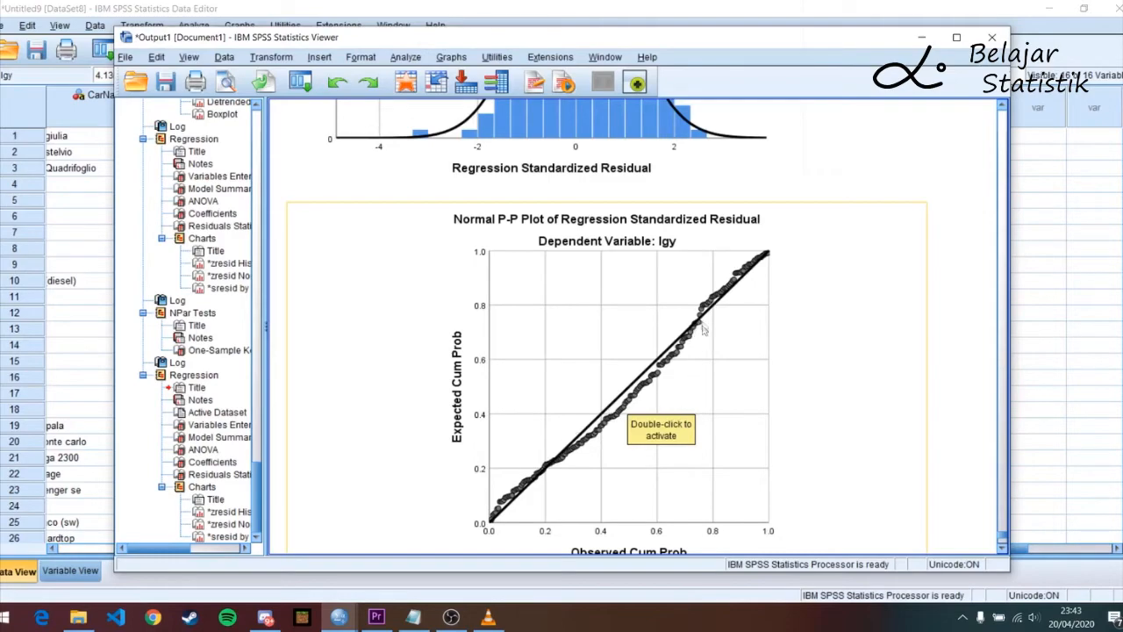
scroll(787, 334, down, 5)
click(1073, 150)
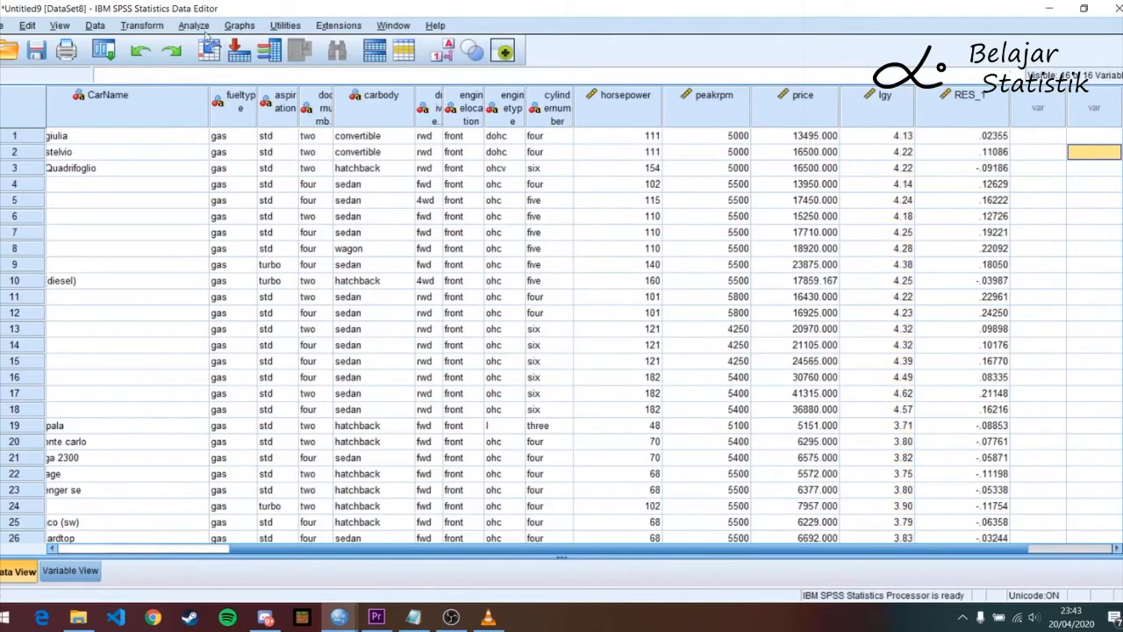
- Run a one-sample Kolmogorov-Smirnov test of the unstandardized residuals of the lgy regression against the normal distribution
click(141, 25)
mouse_move(193, 26)
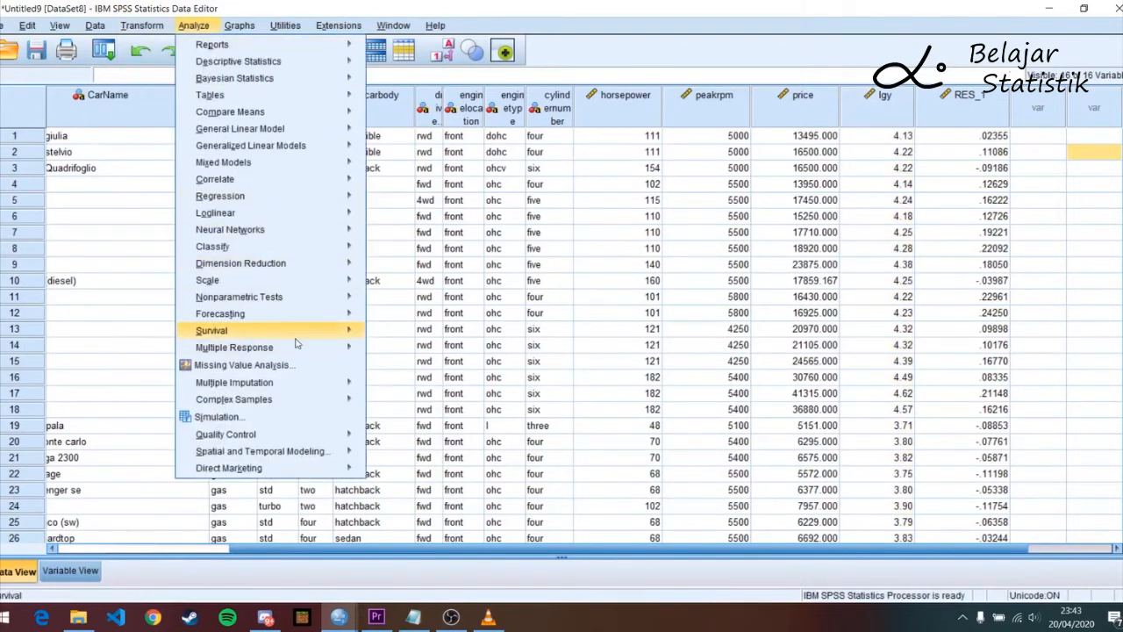
mouse_move(290, 302)
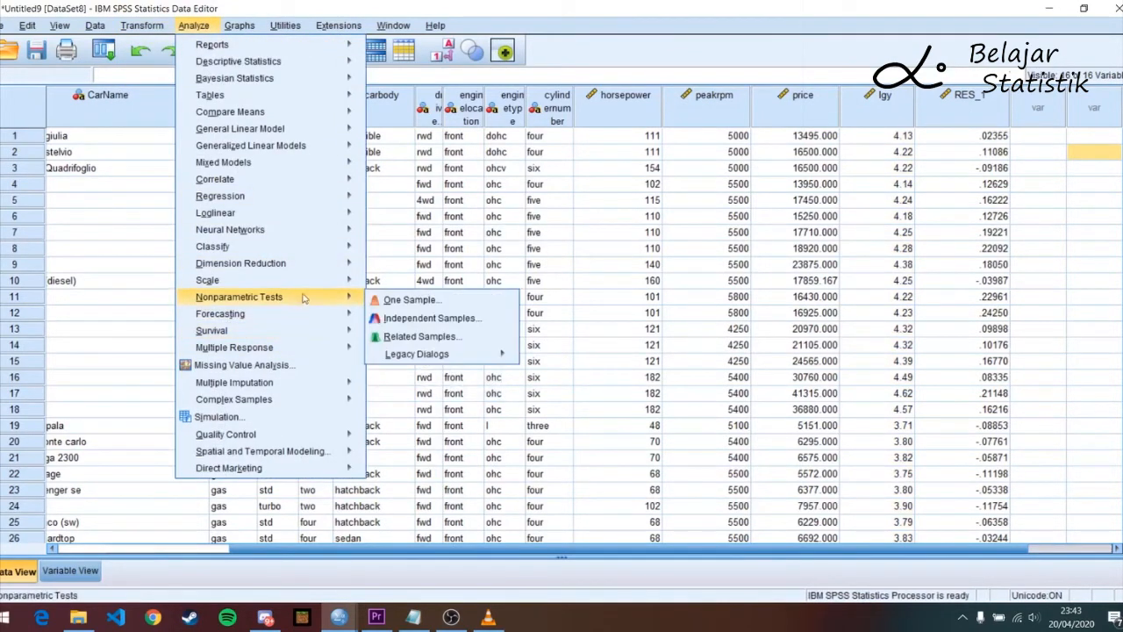
mouse_move(443, 354)
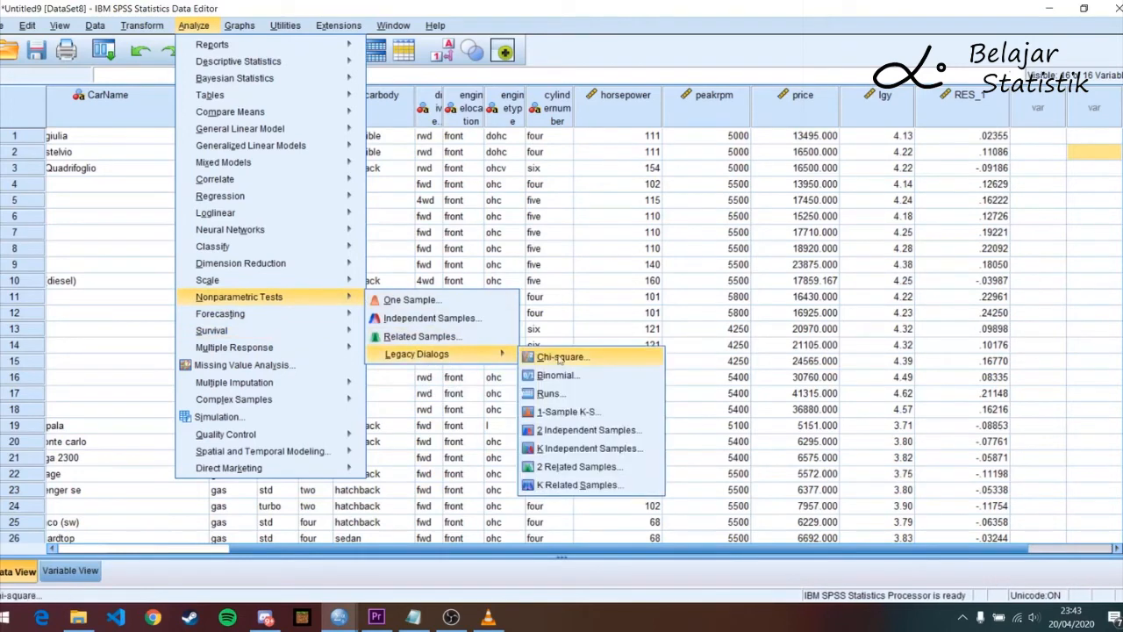
click(586, 413)
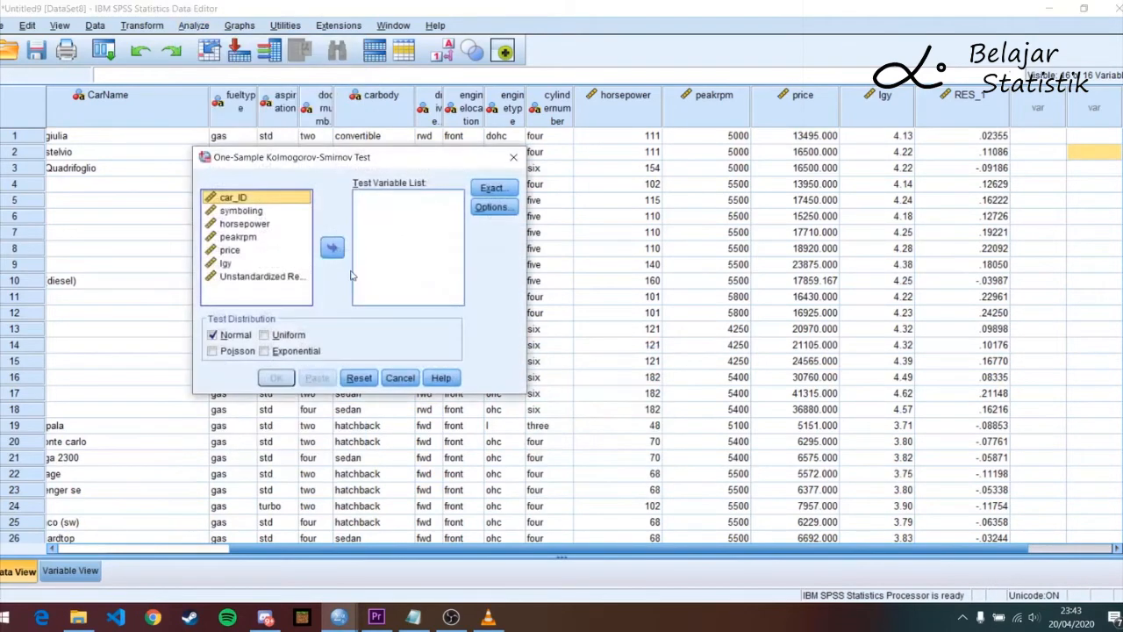
click(296, 279)
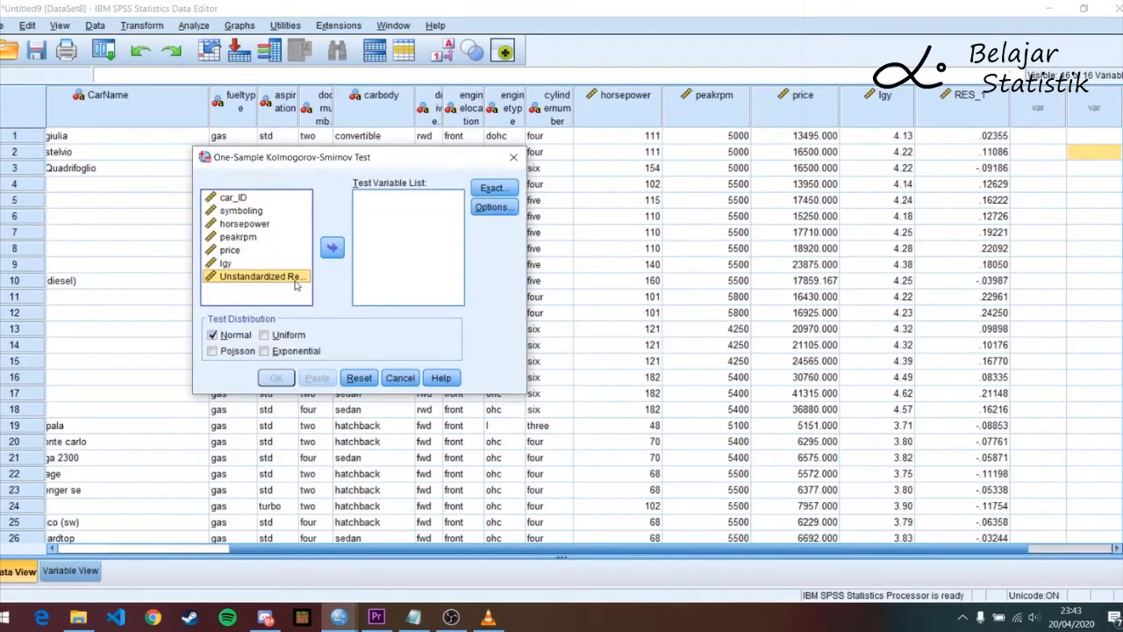
click(331, 248)
click(277, 377)
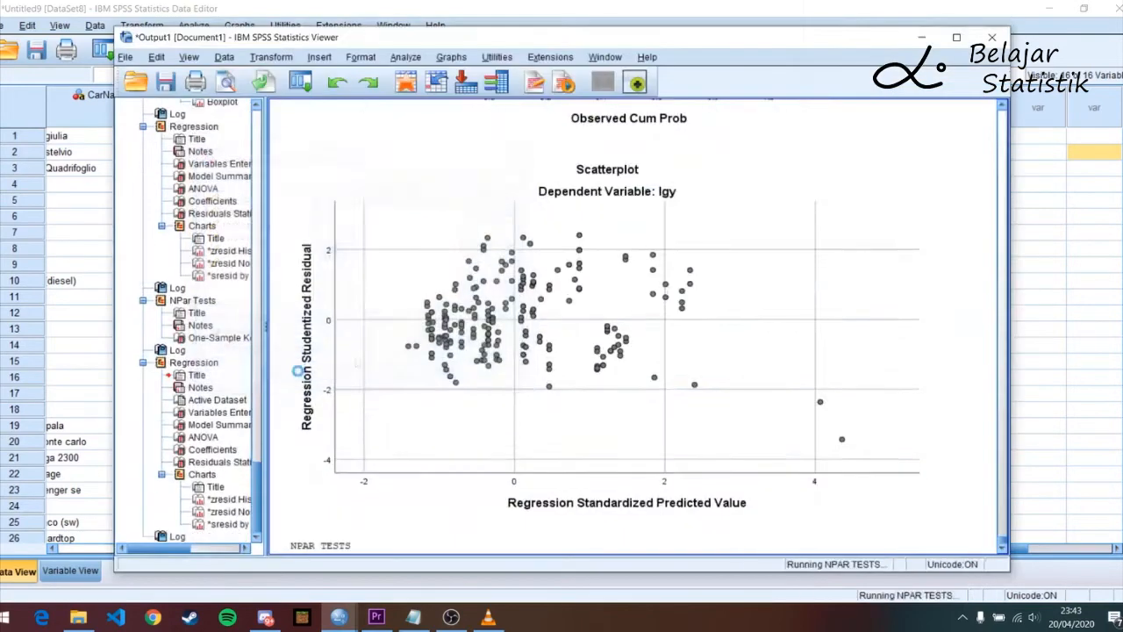
click(508, 482)
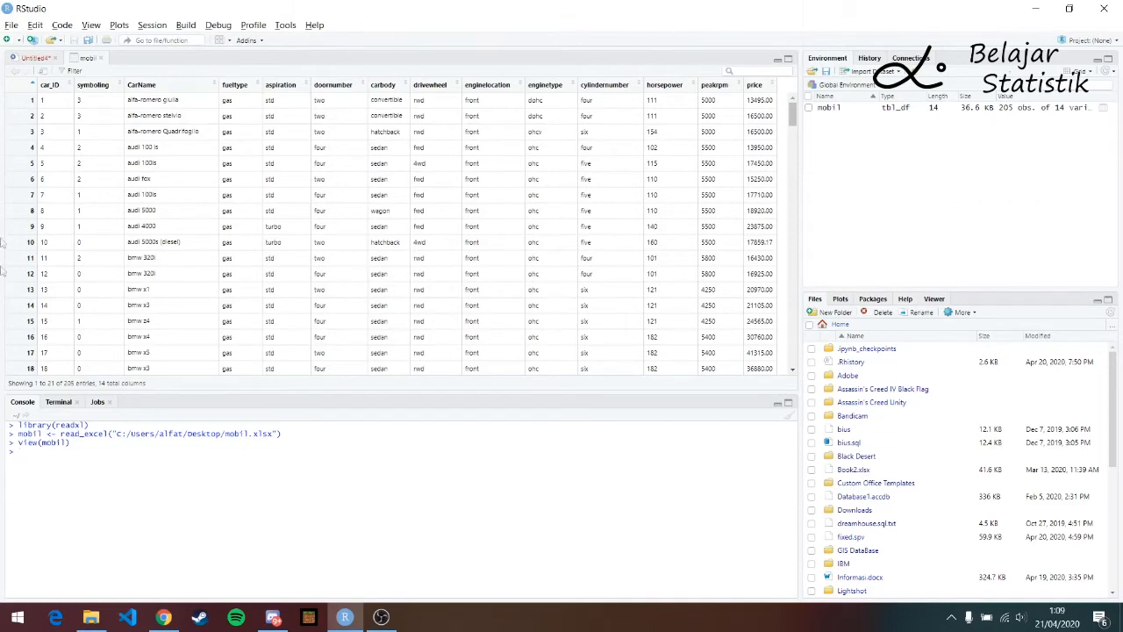
- In the untitled RStudio script, load the nortest library and create data1 from mobil with data.frame(mobil)
click(34, 57)
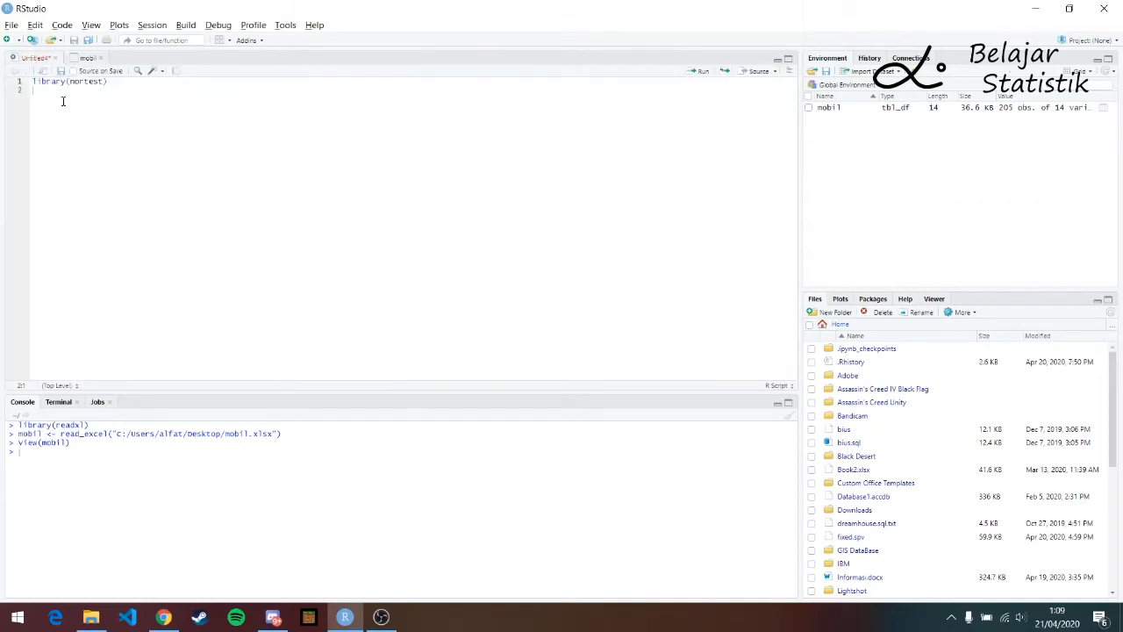
drag(94, 88, 4, 82)
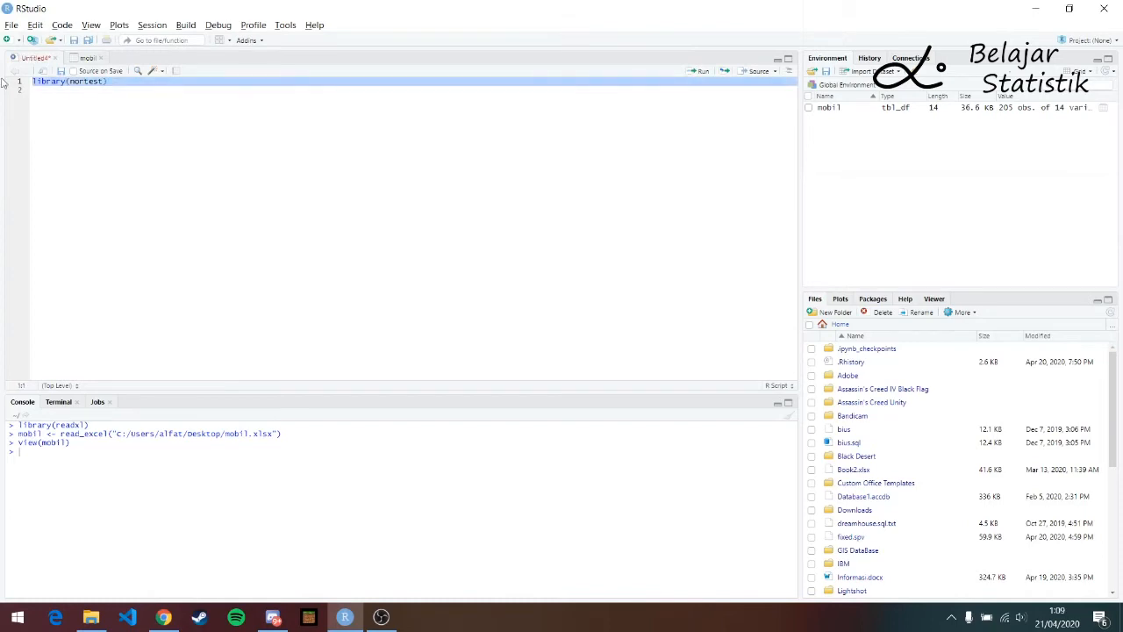
key(ctrl+Return)
click(65, 96)
text(dat)
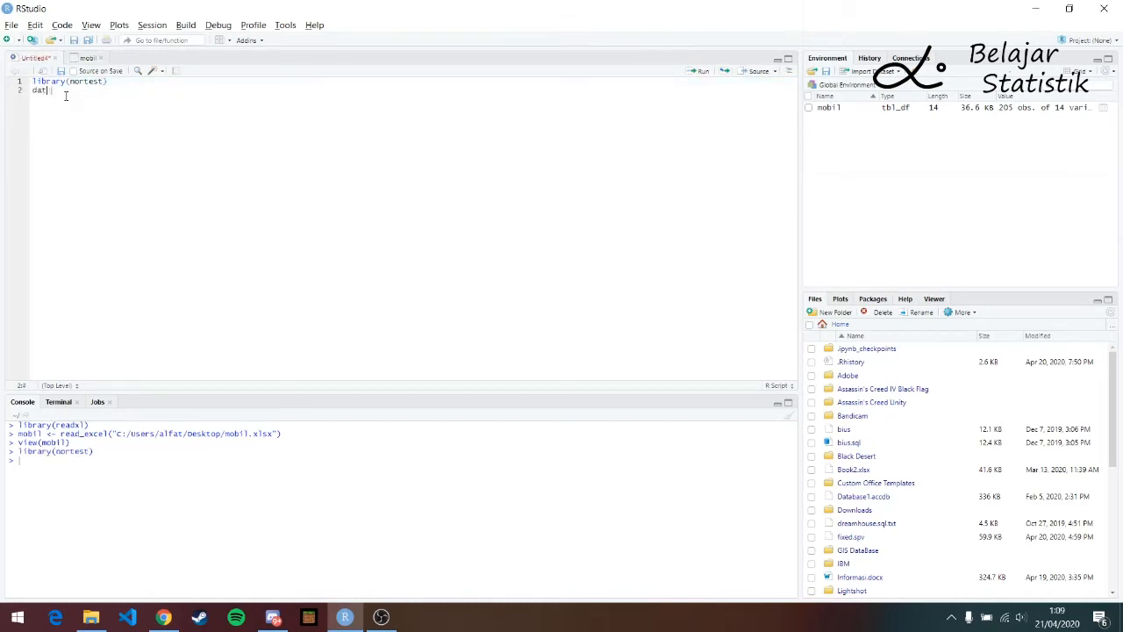
text(a1<-data.frame(mobil)
key(ctrl+Return)
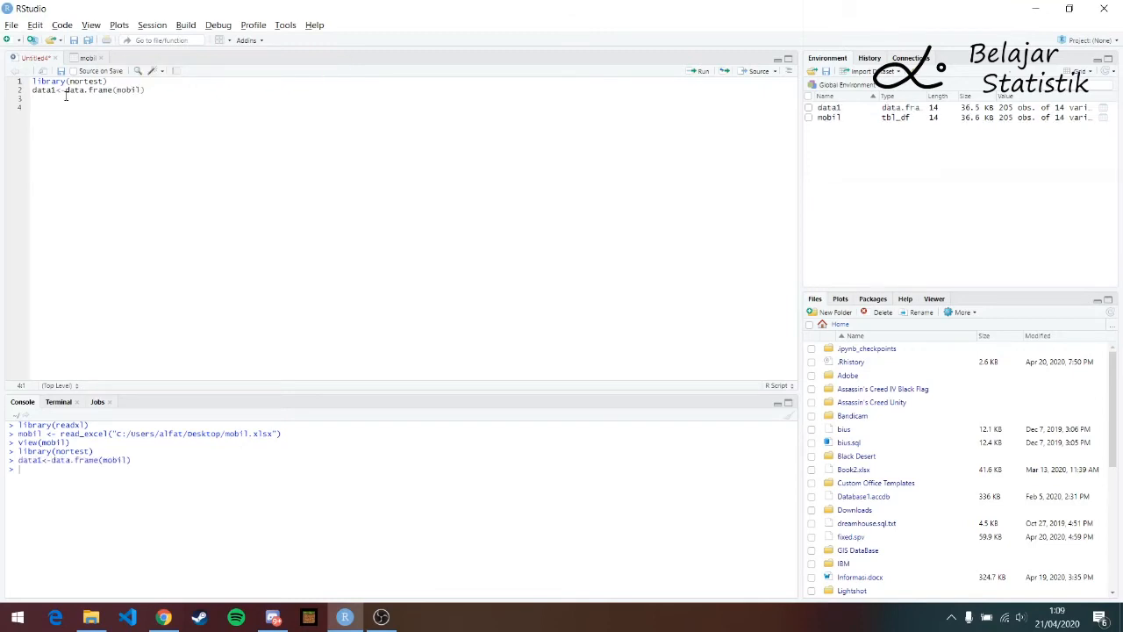
- Write the assignment y<-data1$price, and add and run x1<-data1$horsepower beneath it
text(y<-data1$price)
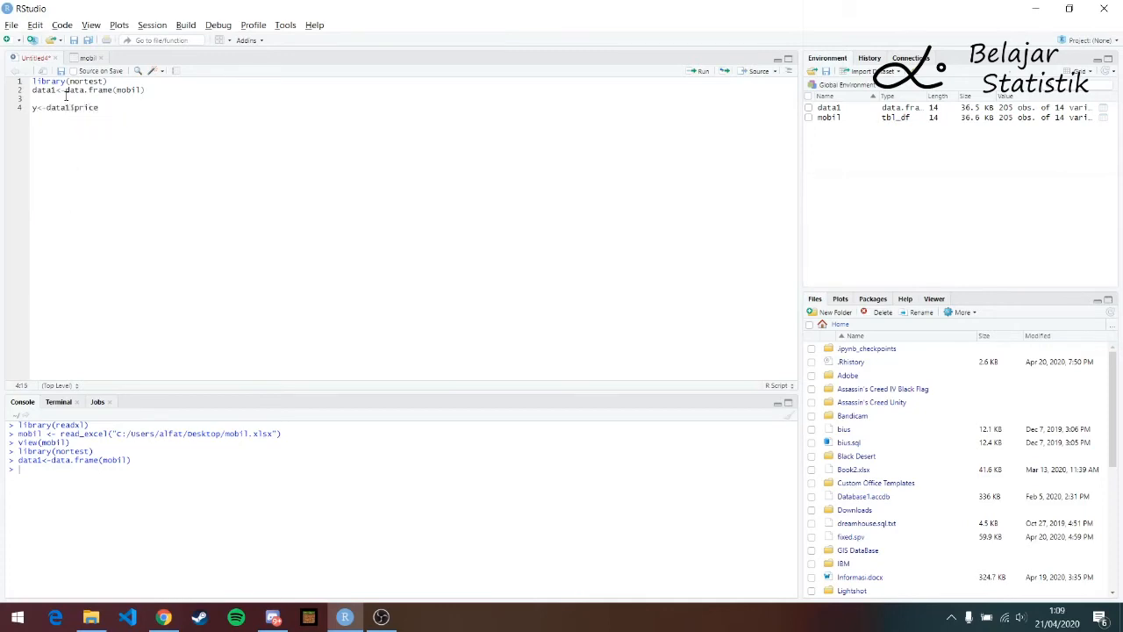
key(Return)
text(x1 )
text(-data1$)
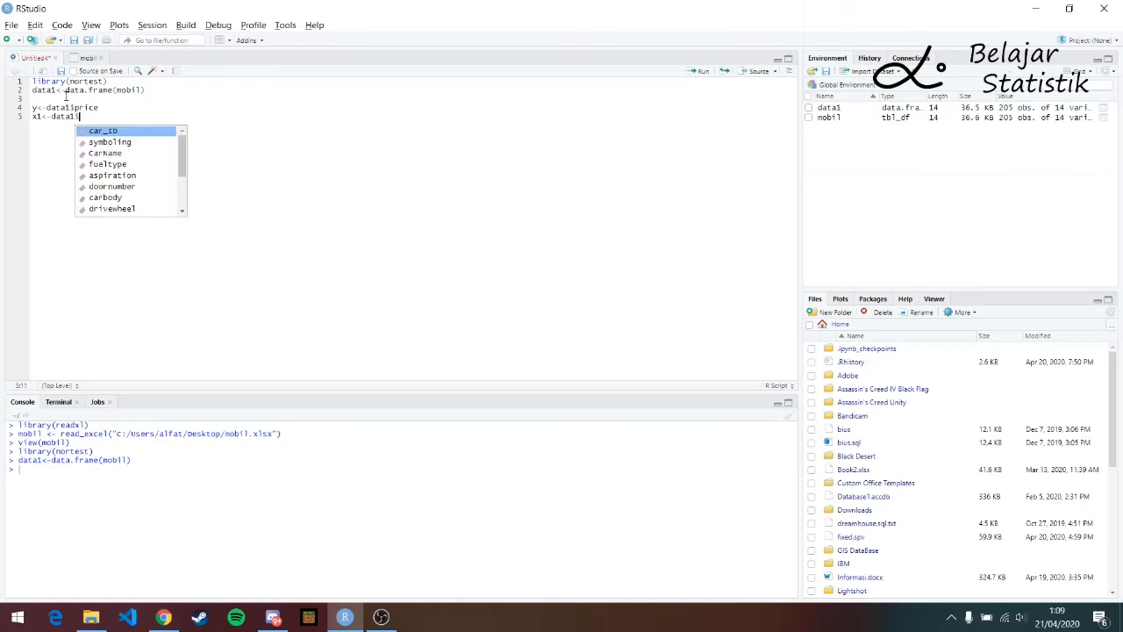
key(Up)
key(Up)
key(Up)
key(Return)
key(ctrl+Return)
- Add and run the assignment x2<-data1$peakrpm
text(x)
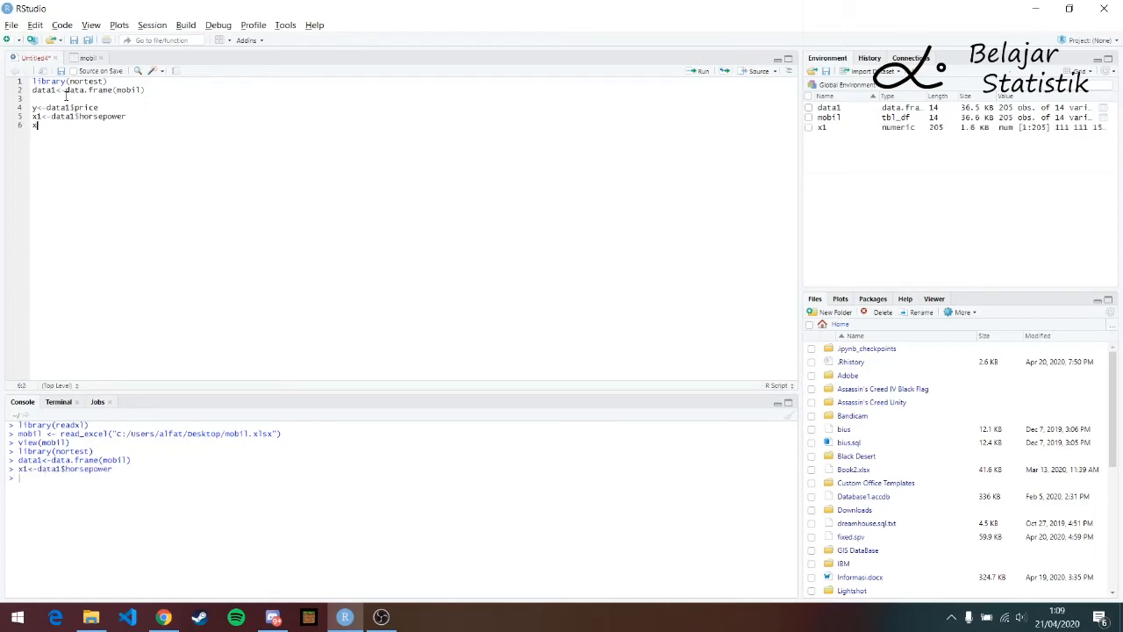
text(2<-data1$)
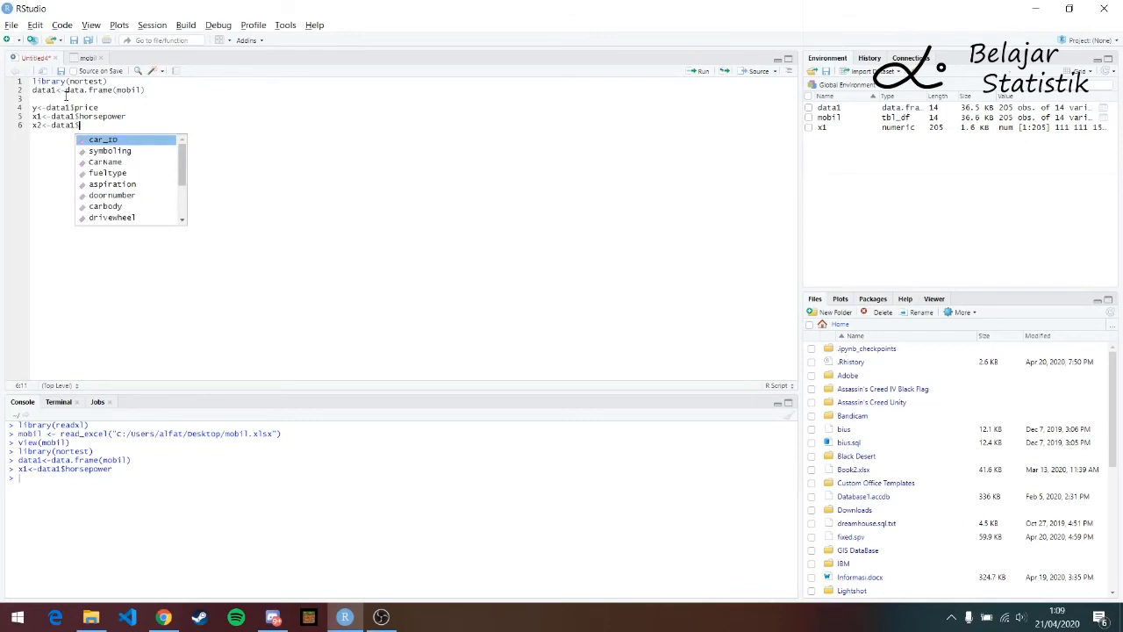
key(Up)
key(Up)
key(Return)
key(ctrl+Return)
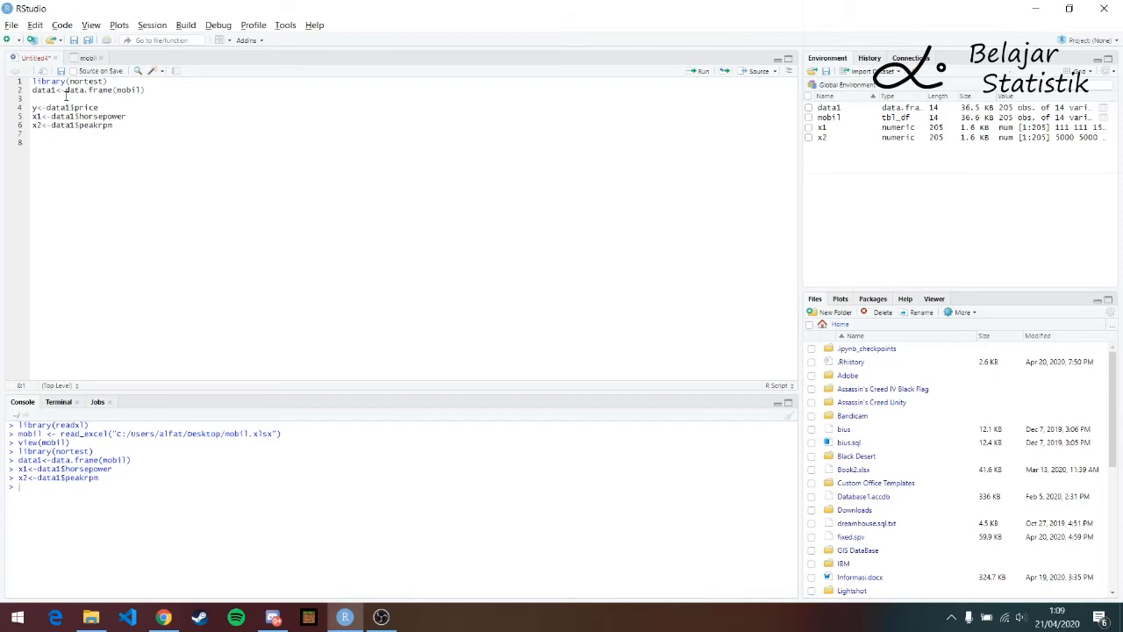
- Add the line model1<-lm(y~x1+x2) to the script and try to run it
text(model)
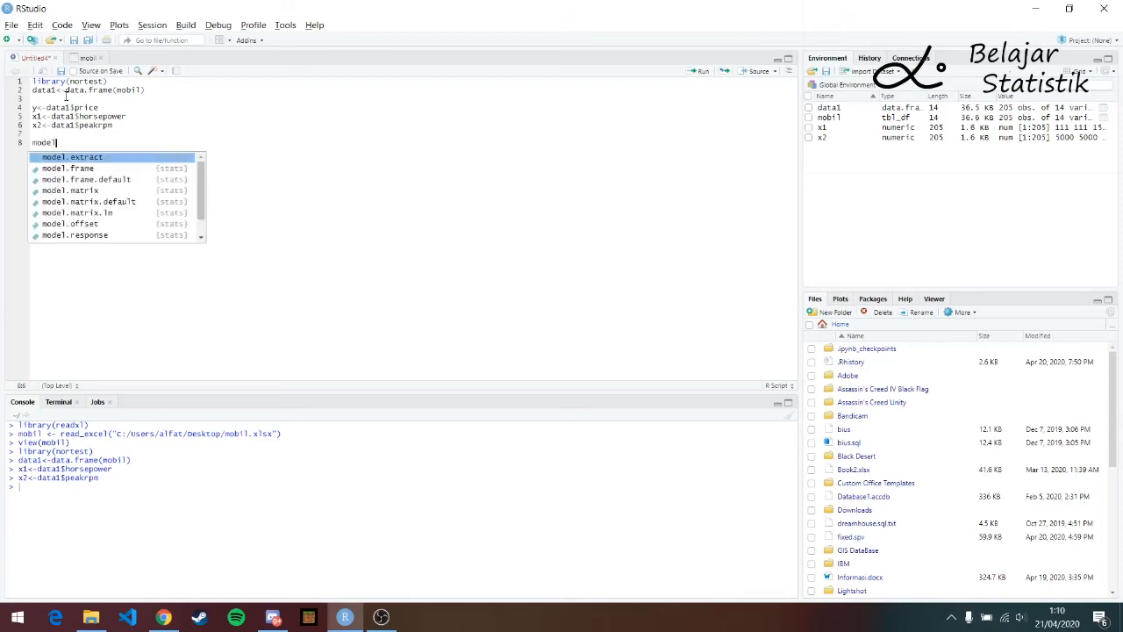
text(1<-)
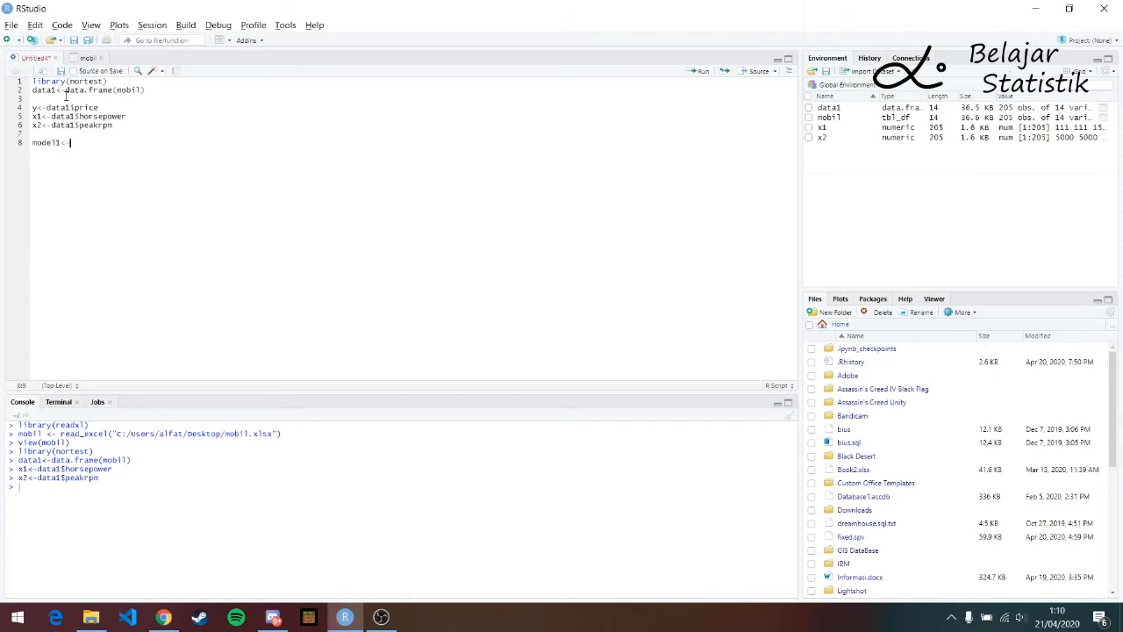
text(lm()
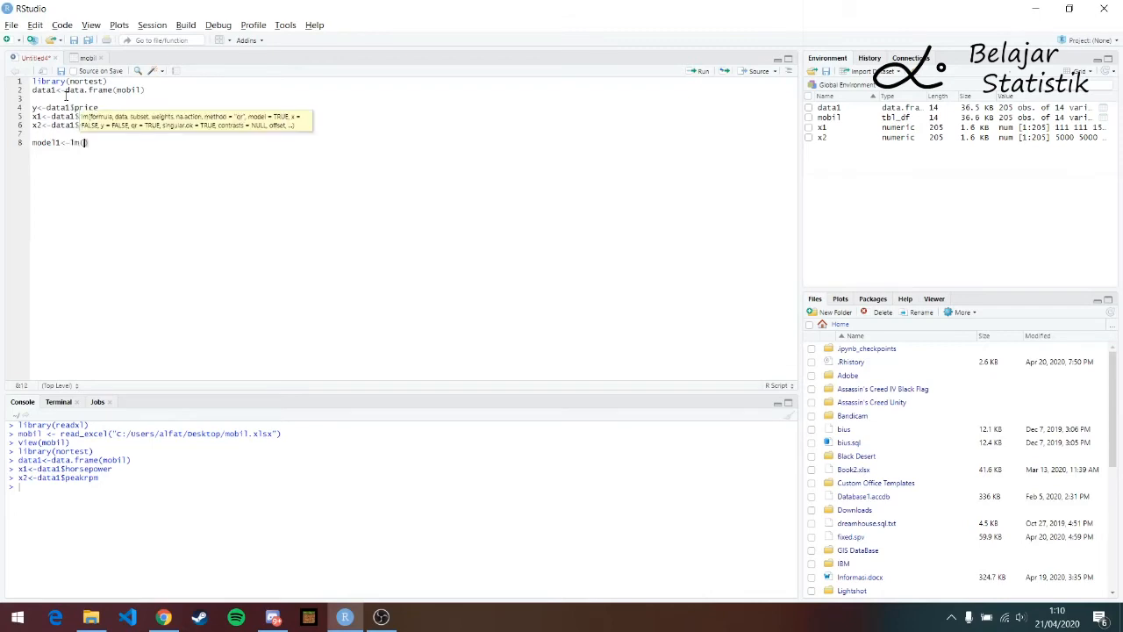
text(y~x1+x2)
key(ctrl+Return)
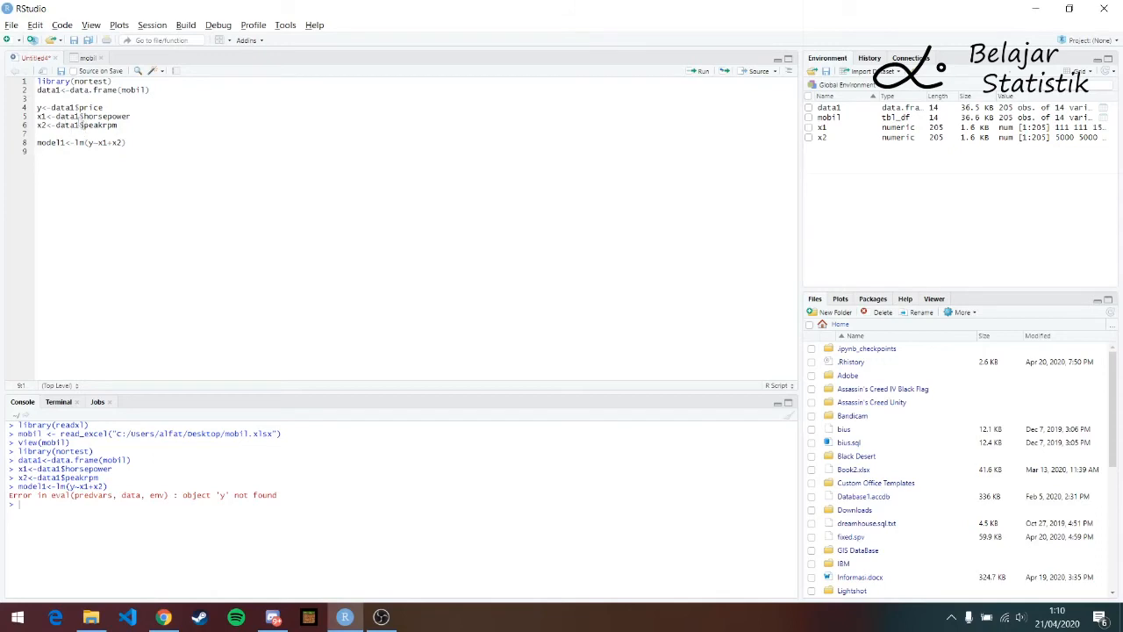
- Run the y<-data1$price assignment and rerun the model1 regression line
click(130, 143)
drag(51, 107, 108, 115)
click(130, 142)
key(ctrl+Return)
click(156, 140)
key(ctrl+Return)
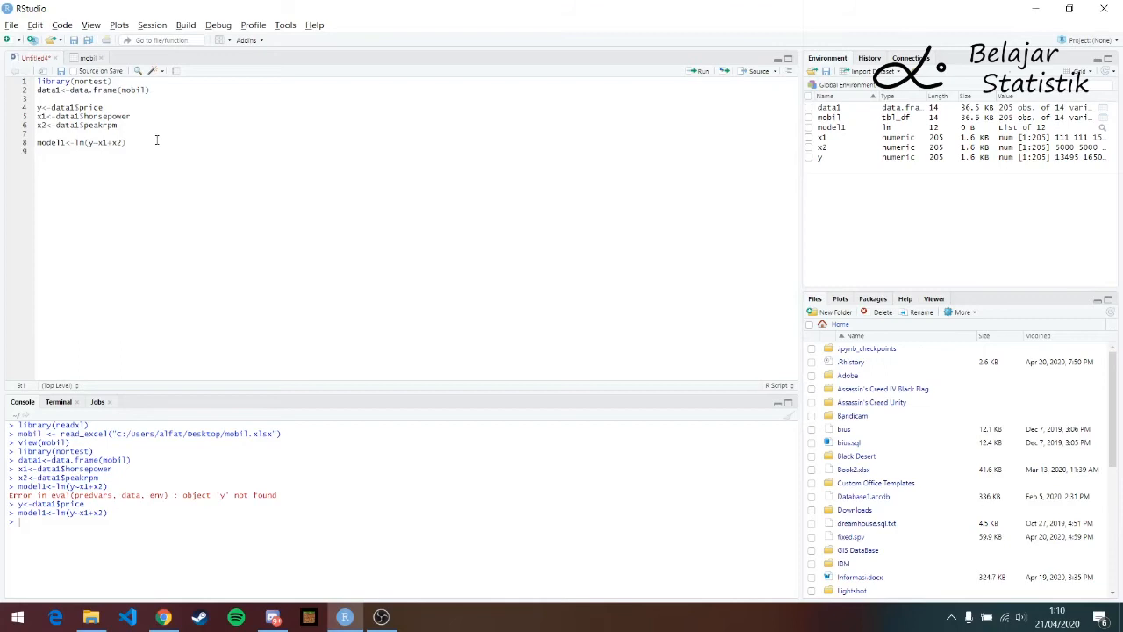
- Add the line residu1<-resid(model1) below the model1 regression and run it to store the residuals
text(residu1)
text(<)
text(-resid()
text(model1)
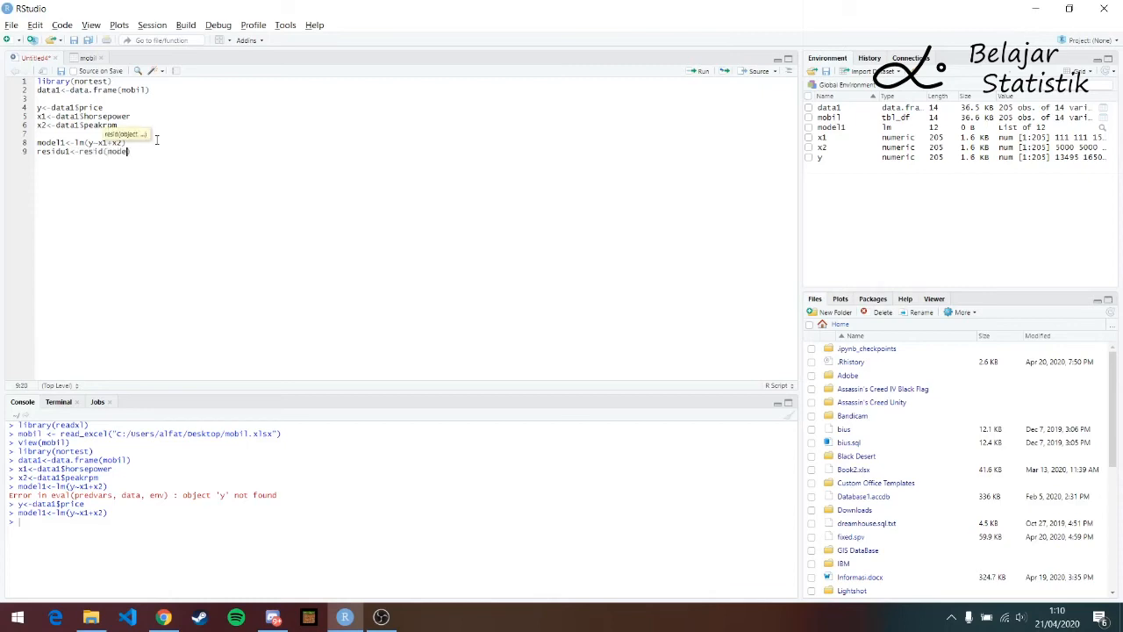
key(ctrl+Return)
- Add and run lillie.test(residu1) after a blank line, and highlight the p-value in the test output
key(Return)
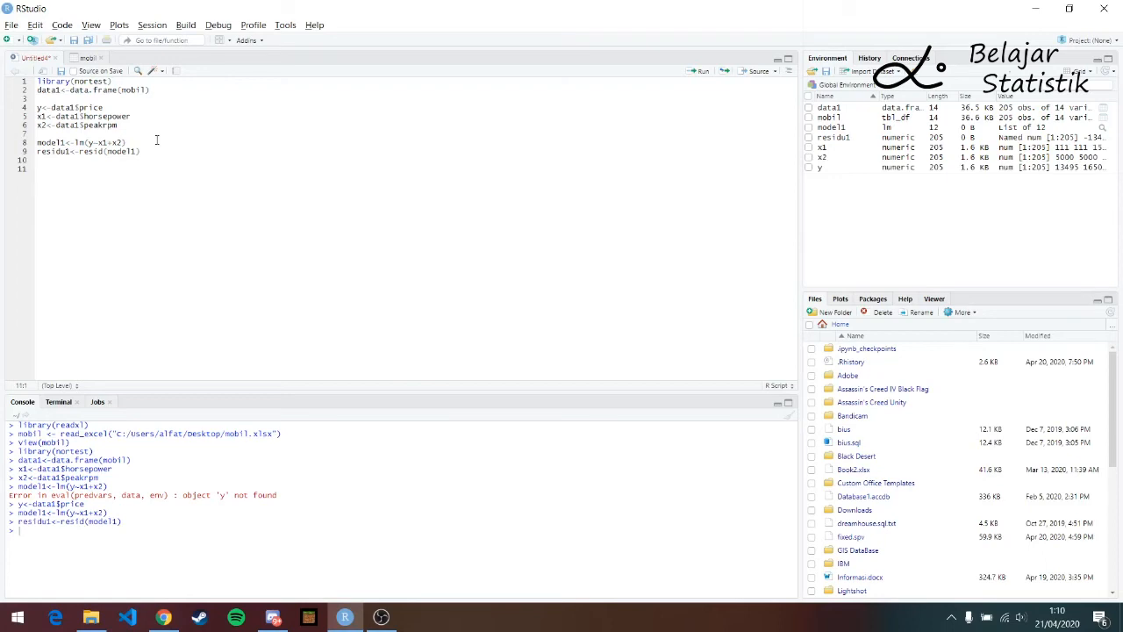
text(lillie)
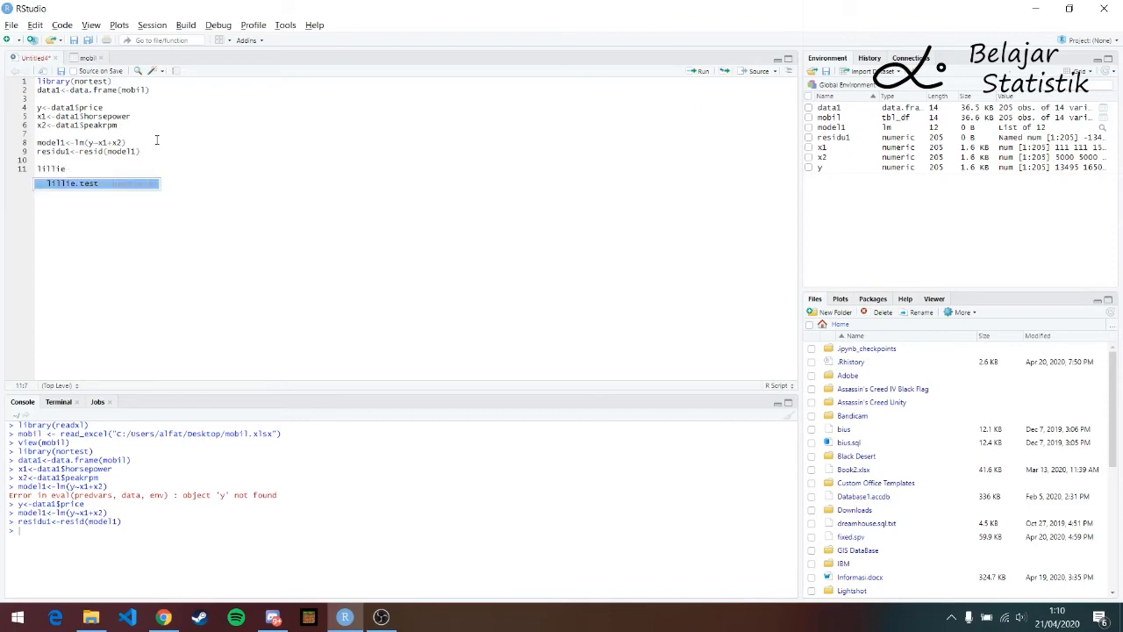
key(Tab)
text(residu1)
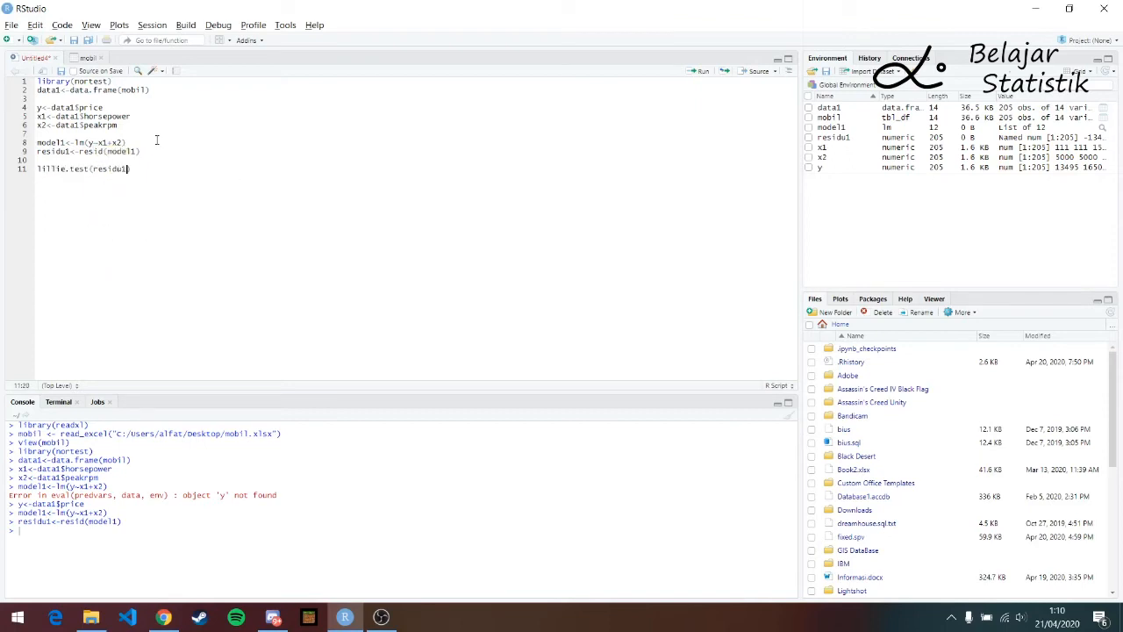
key(ctrl+Return)
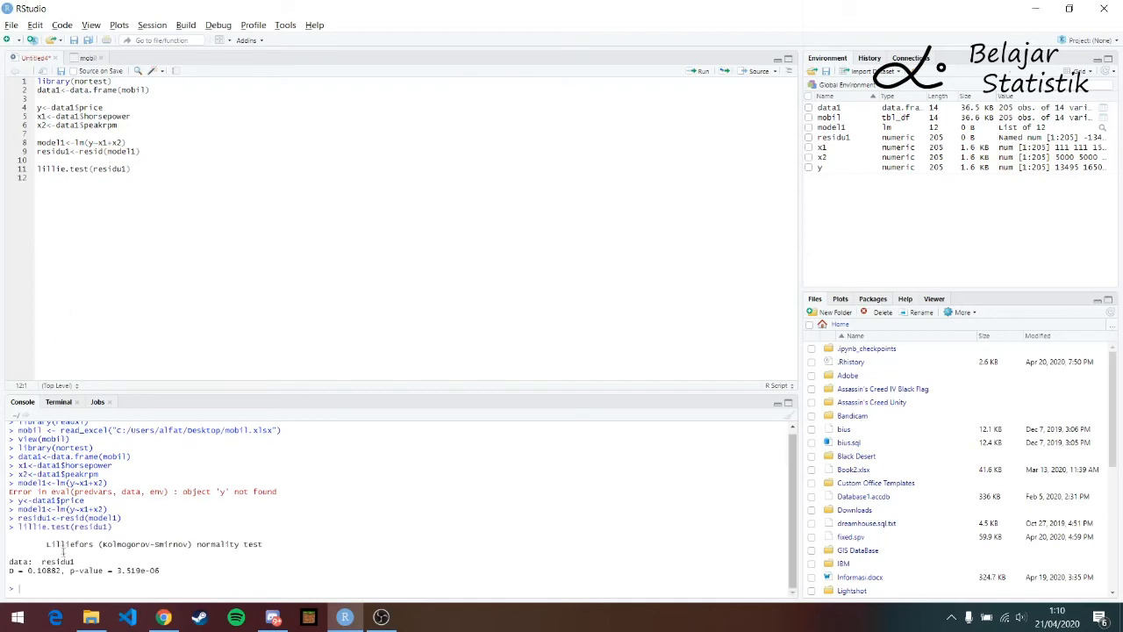
drag(70, 571, 170, 571)
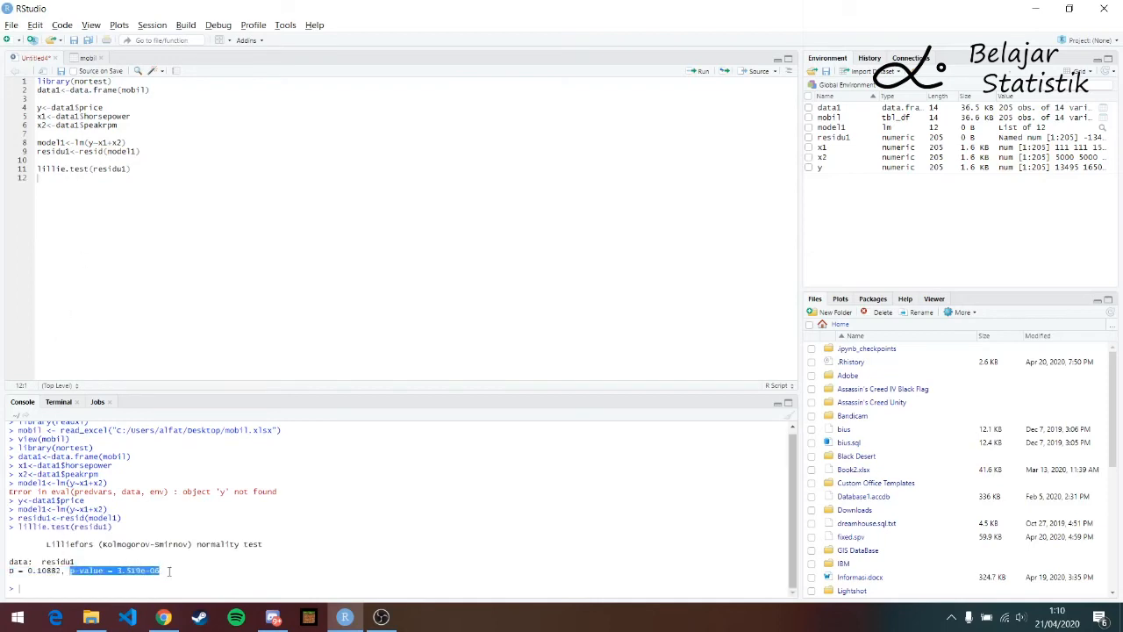
click(170, 571)
mouse_move(171, 571)
mouse_down()
mouse_move(4, 575)
mouse_move(7, 428)
mouse_move(9, 563)
mouse_move(166, 561)
mouse_move(168, 571)
mouse_up()
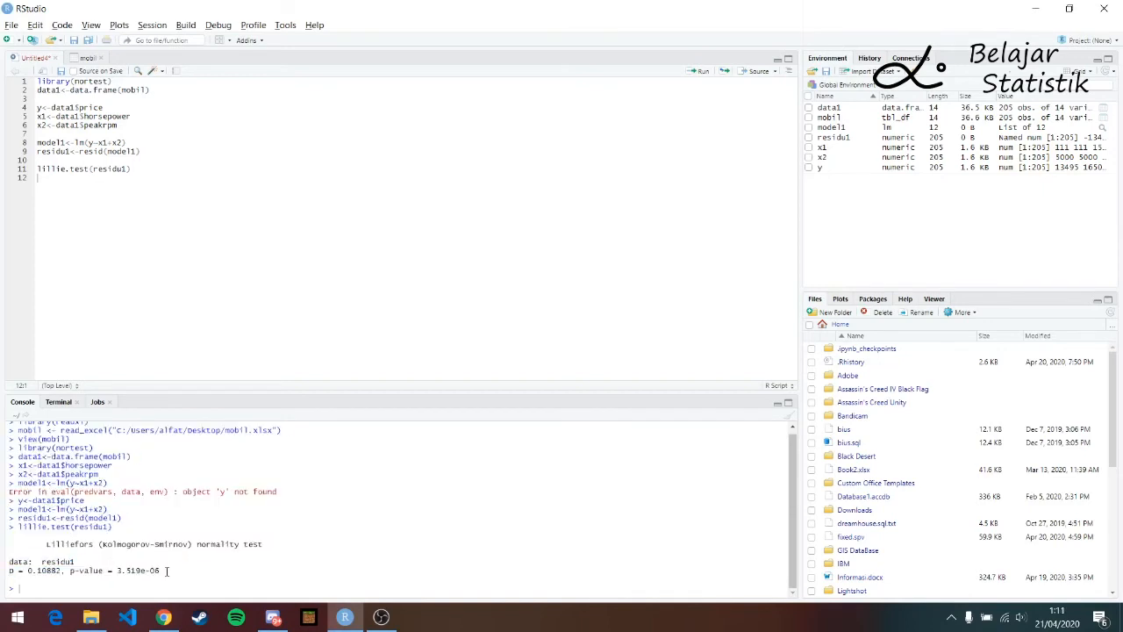
drag(167, 570, 70, 571)
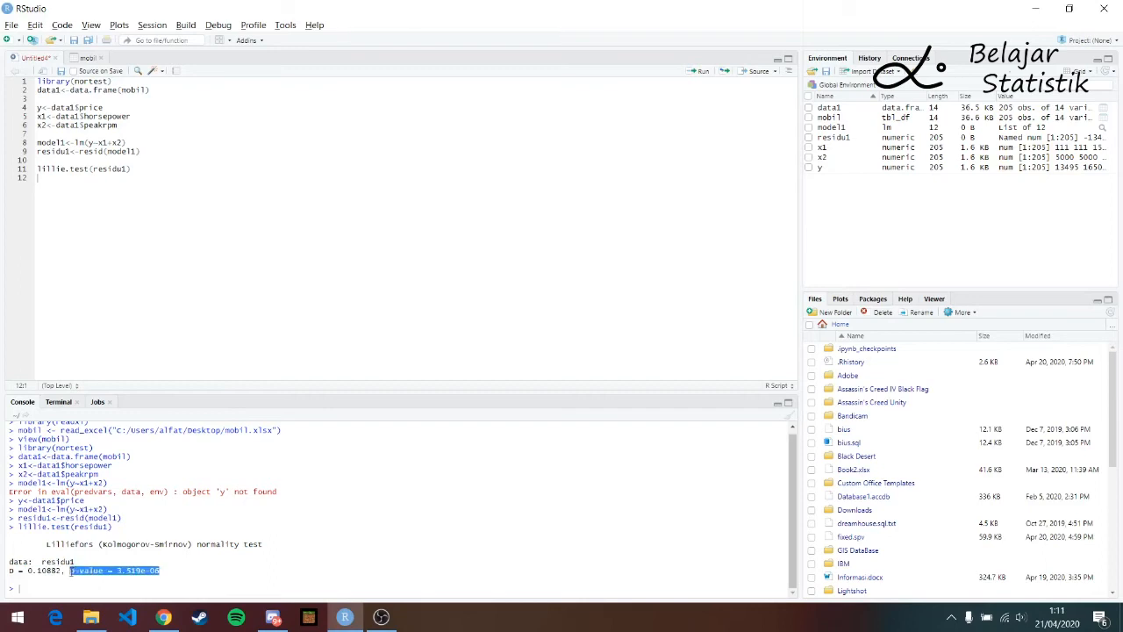
drag(70, 570, 158, 571)
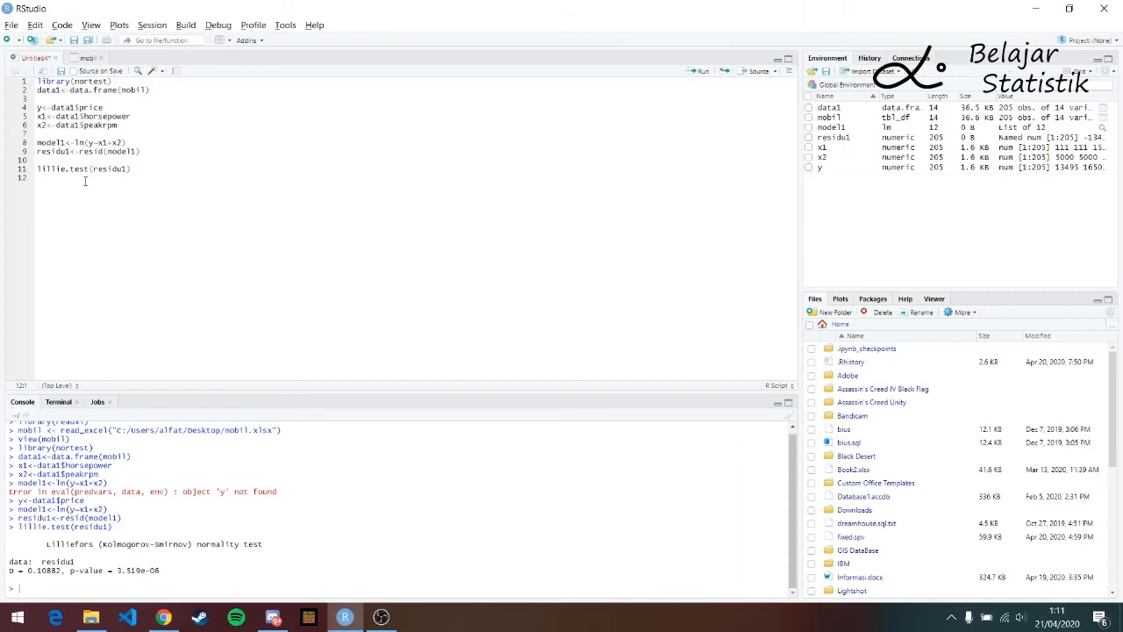
- Add and run the log transformation lgy<-log10(y), separated from the first normality test by a blank line
key(Return)
text(lgy<-log1)
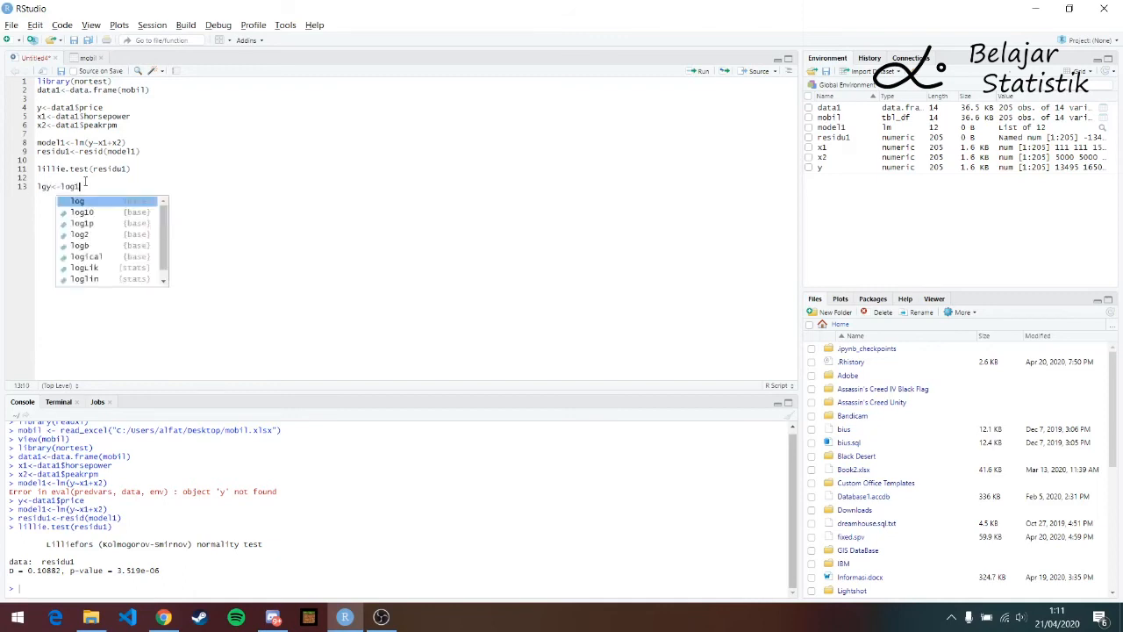
text(0(y)
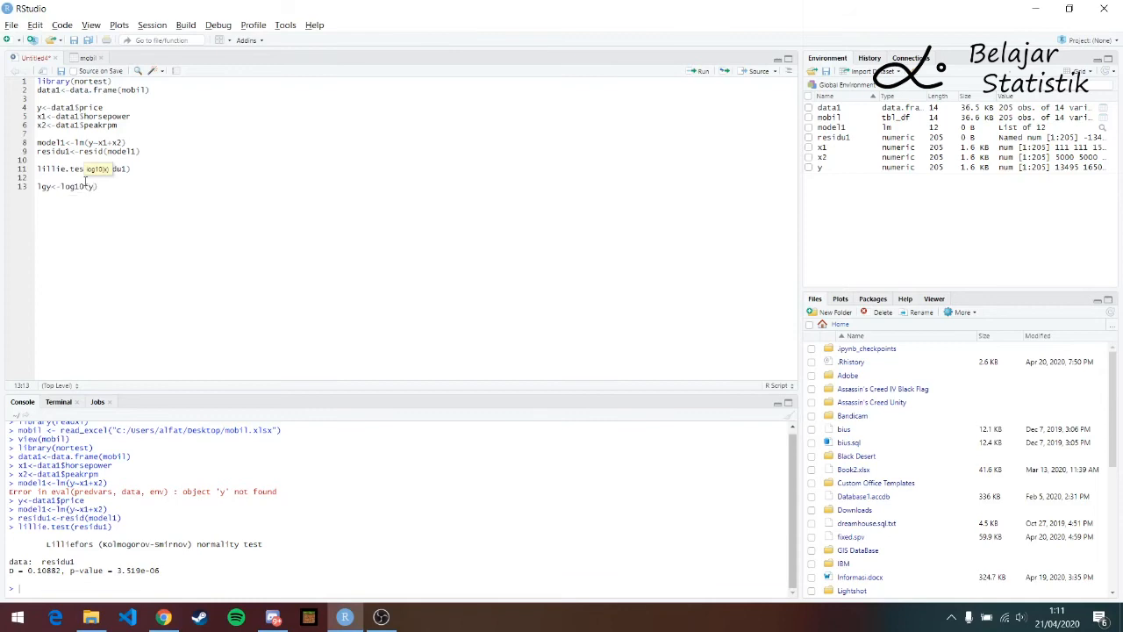
key(ctrl+Return)
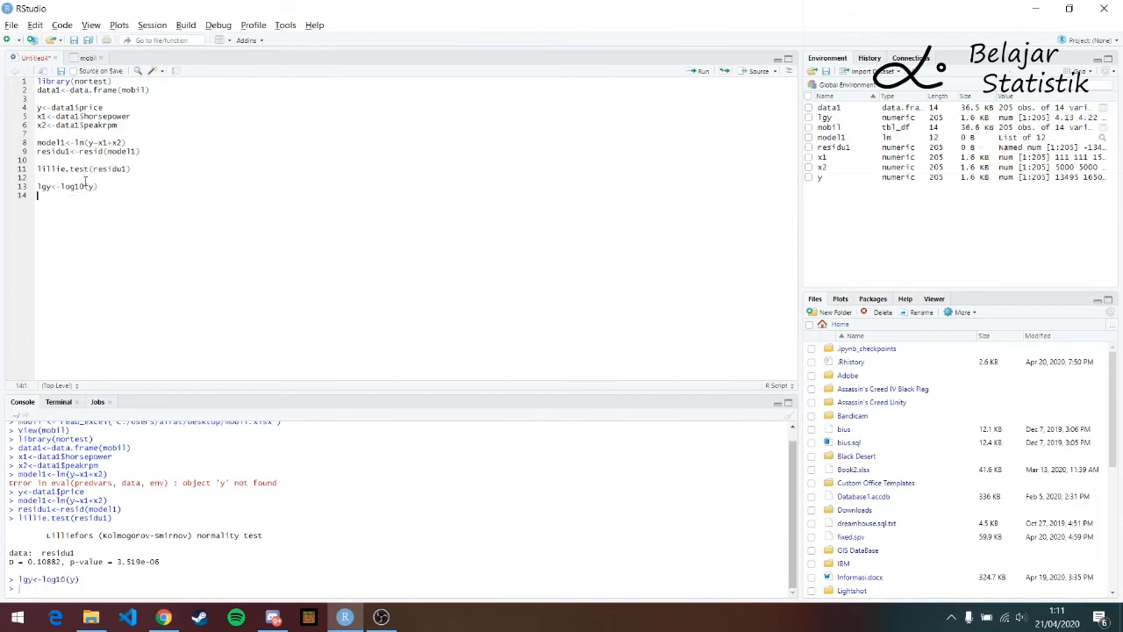
- Add the regression line model2<-lm(lgy~x1+x2) below the log transformation and run it
text(model2)
text(<-)
text(lm(l)
text(gy)
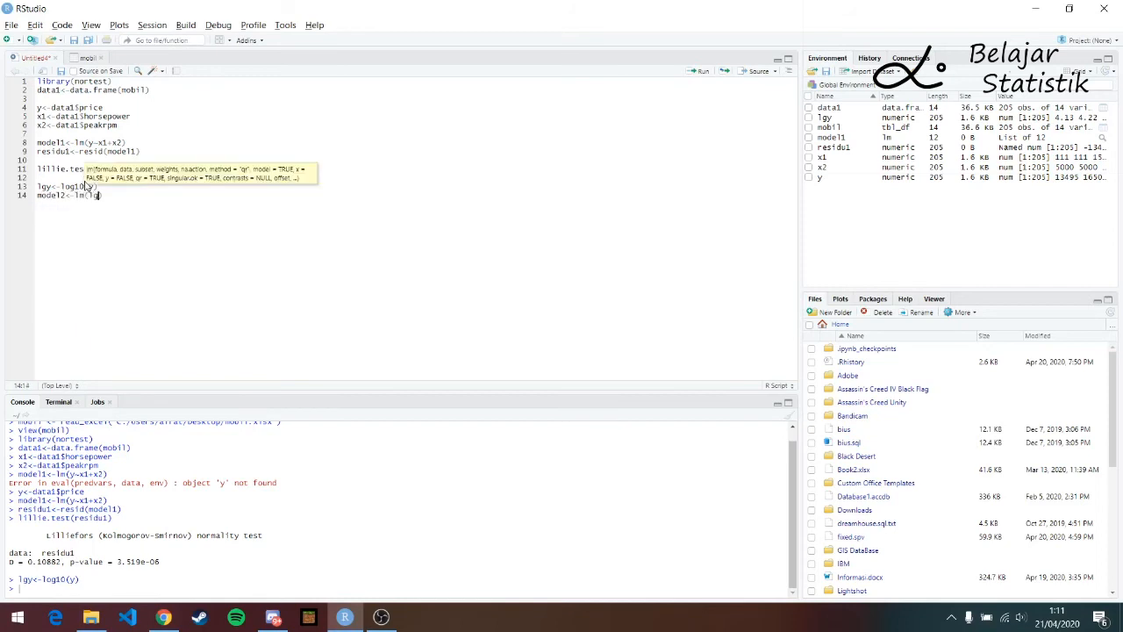
text(~x1+x2)
key(ctrl+Return)
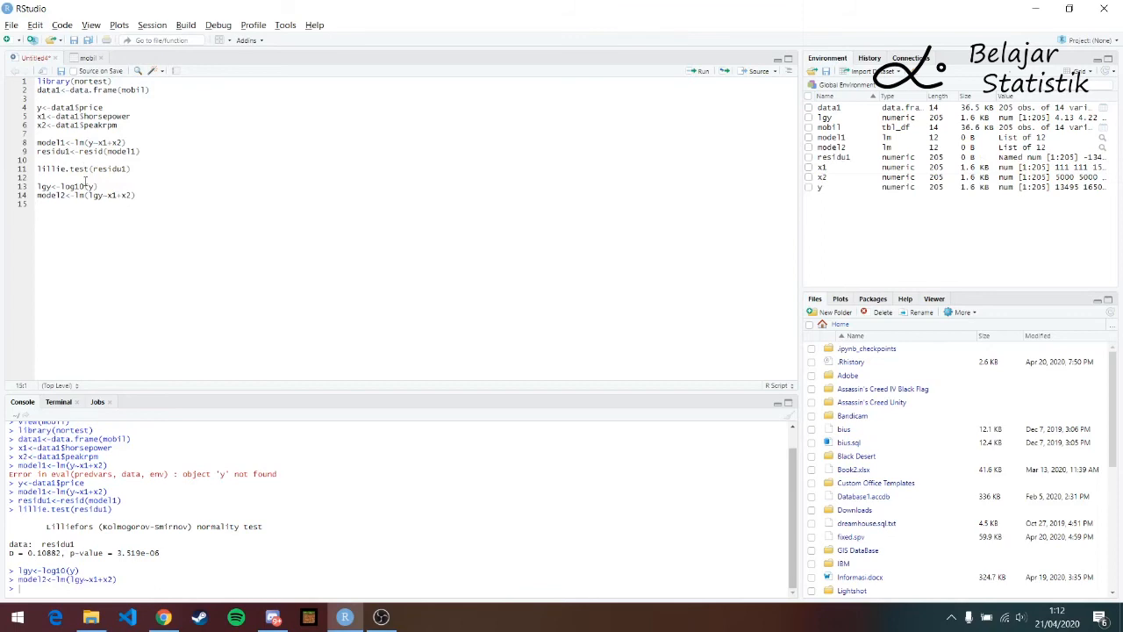
- Add and run residu2<-resid(model2) to store the second model's residuals
text(residu)
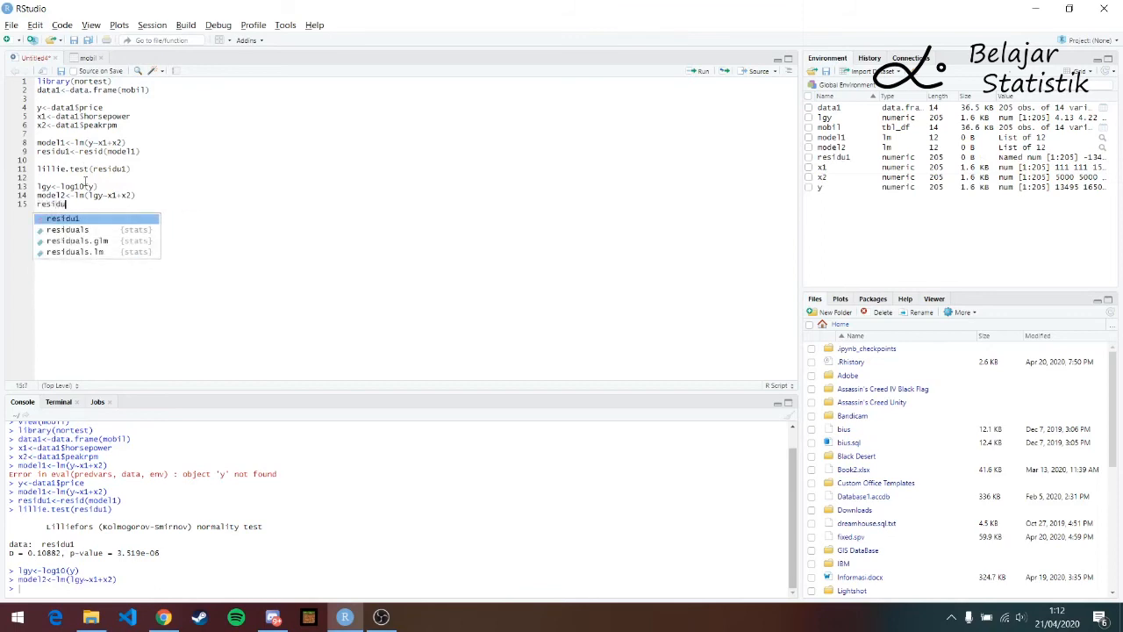
text(2<-resid)
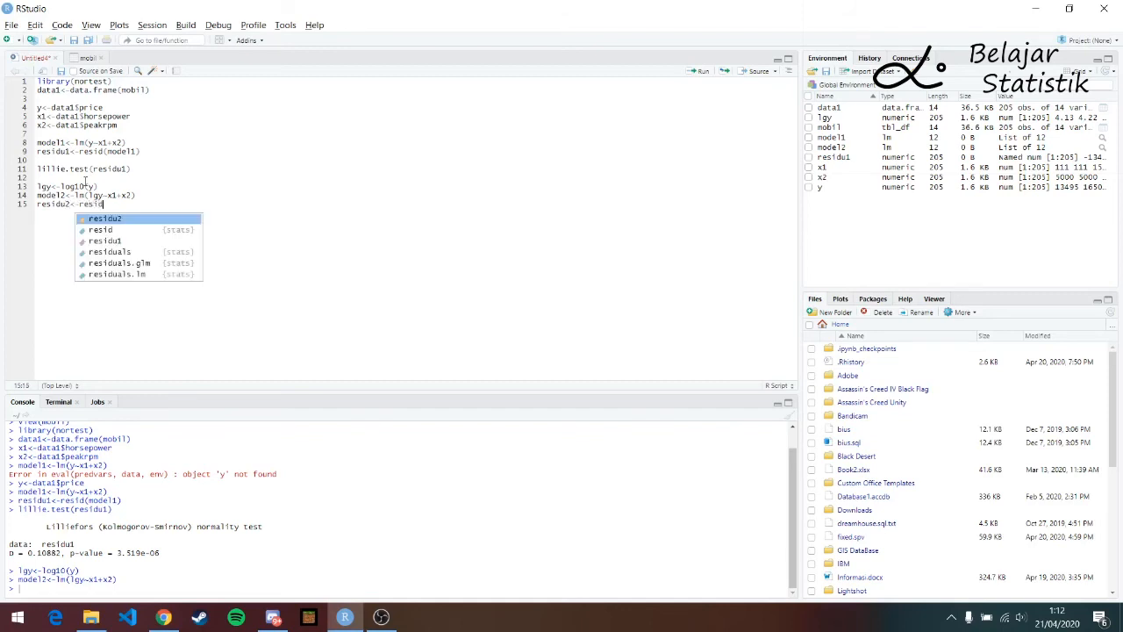
text((model2)
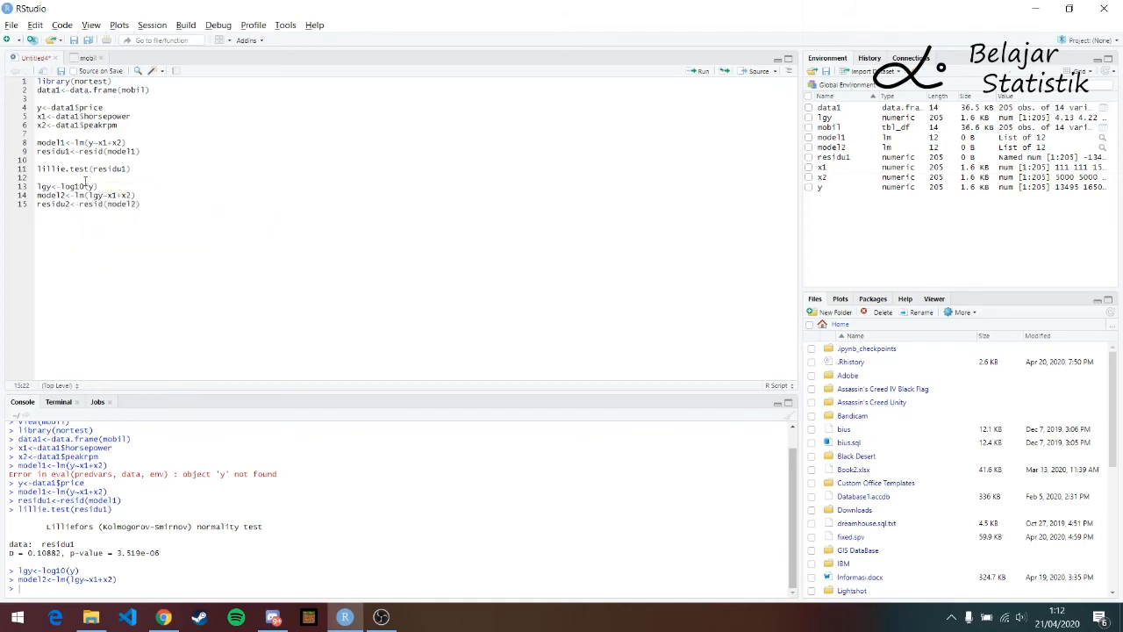
text())
key(ctrl+Return)
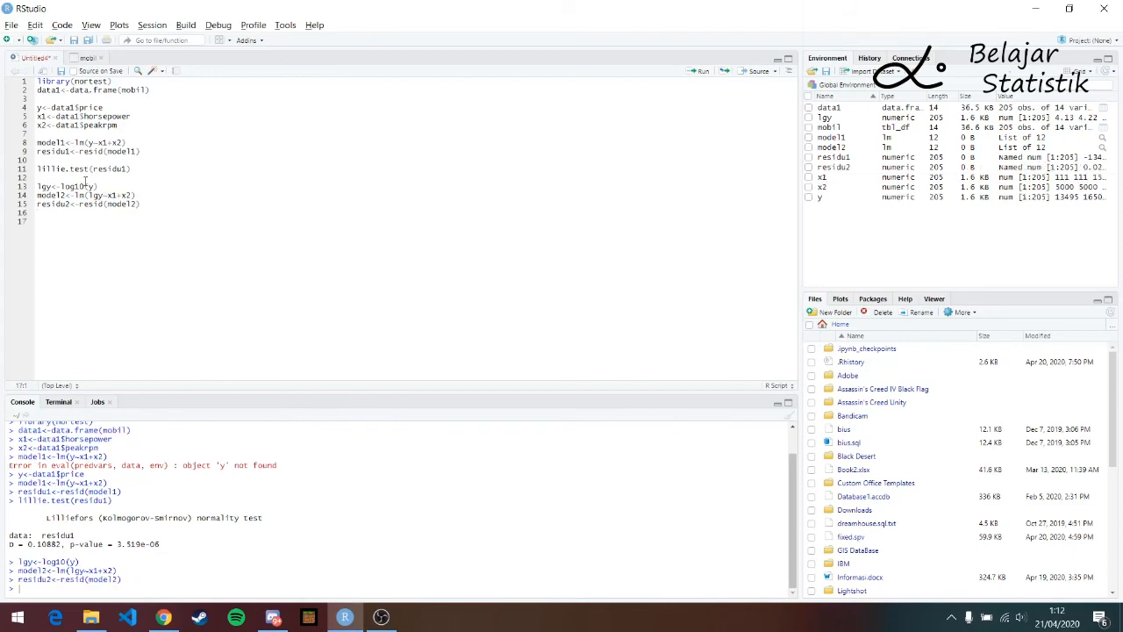
- Add the line lillie.test(model2) below the residu2 assignment and try to run it
text(lillie)
text(.test)
text((model2)
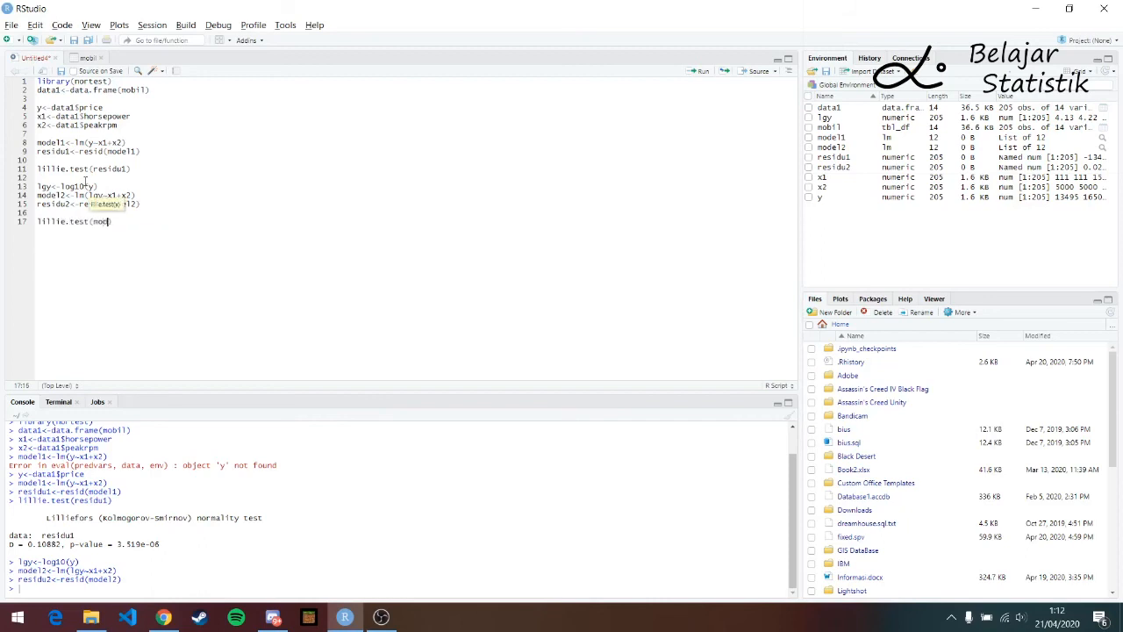
key(ctrl+Return)
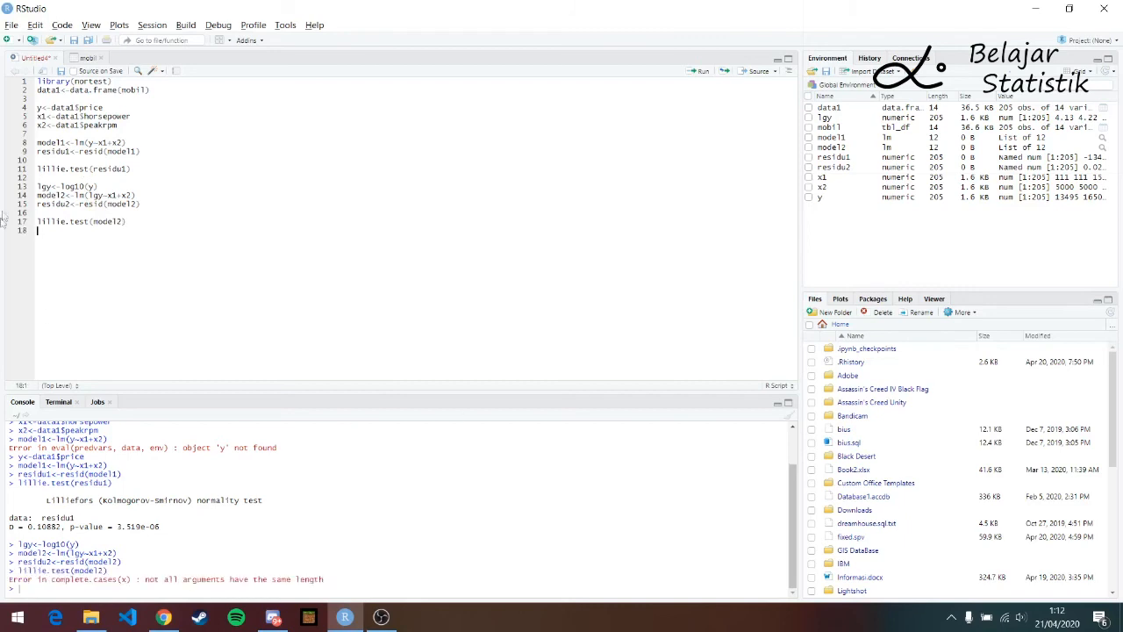
- Change the argument of the last lillie.test call to residu2, rerun the line and check the p-value in its output
click(89, 221)
click(111, 221)
key(BackSpace)
key(BackSpace)
key(BackSpace)
key(BackSpace)
key(BackSpace)
text(residu)
key(ctrl+s)
key(Escape)
key(ctrl+Return)
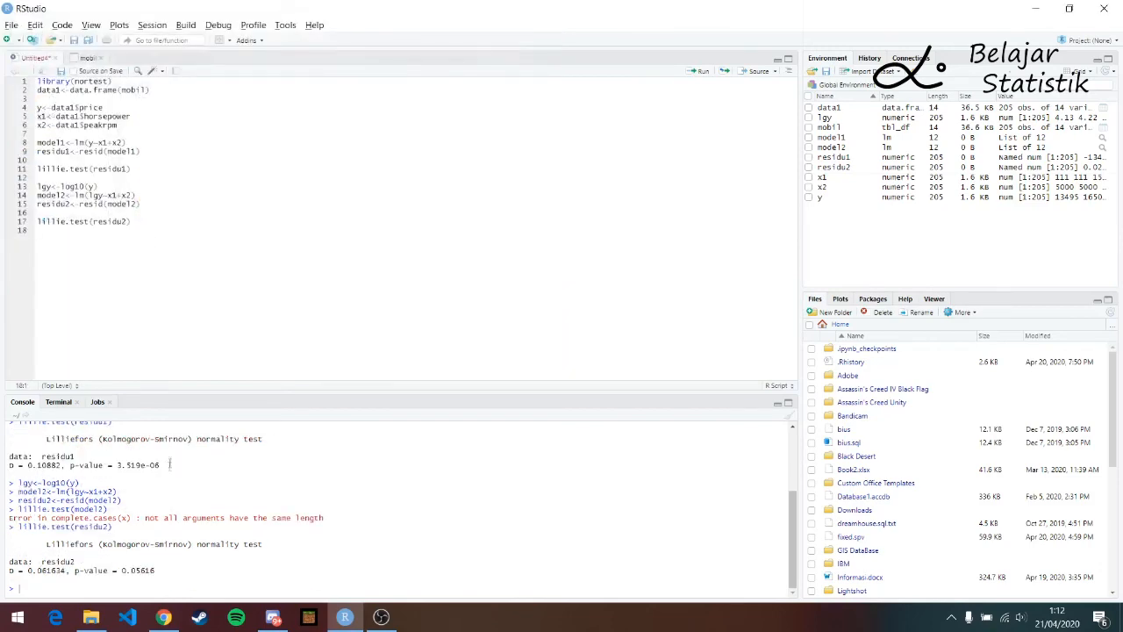
mouse_move(155, 570)
mouse_down()
mouse_move(72, 571)
mouse_move(161, 570)
mouse_up()
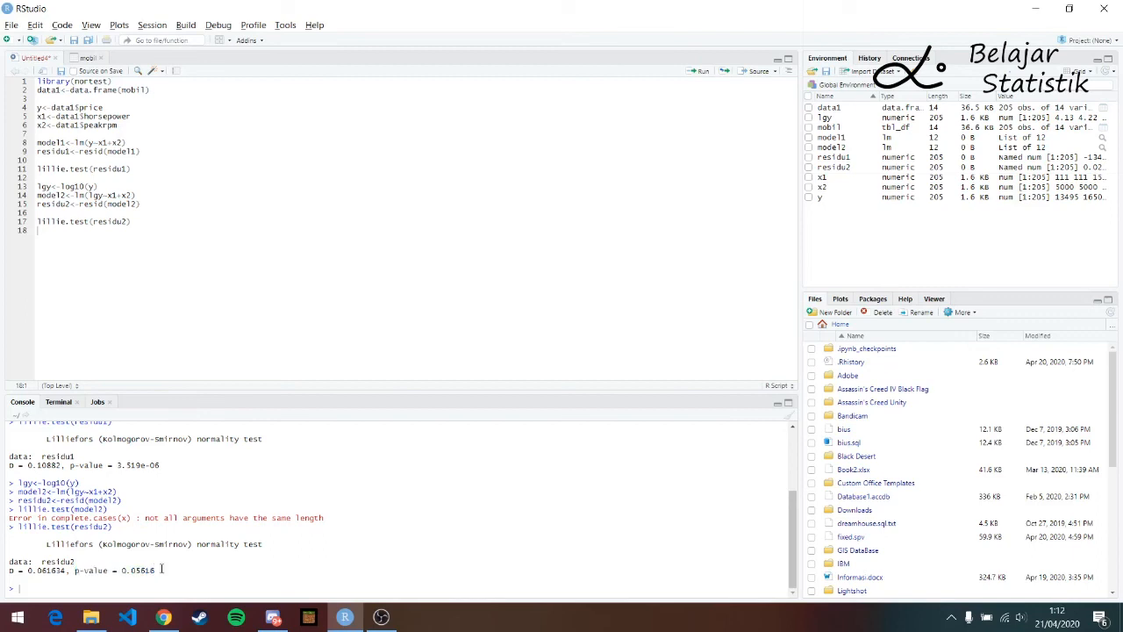